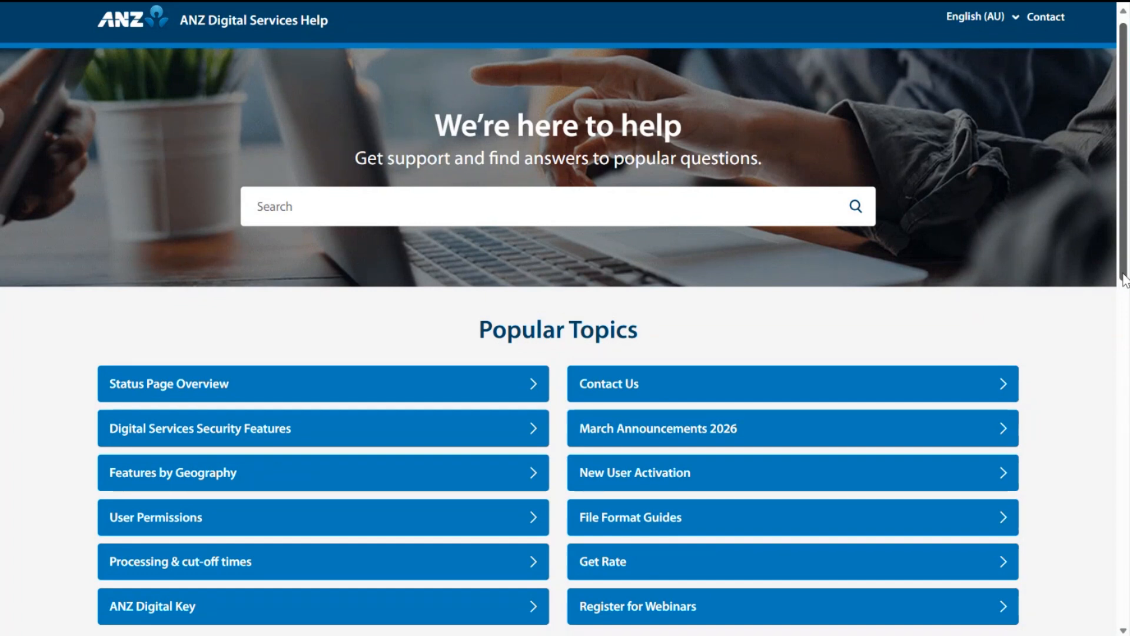
# Open the Administration support category and read the Administration Models article, including the available administration models.
pyautogui.moveTo(1124, 280); pyautogui.dragTo(1125, 282)
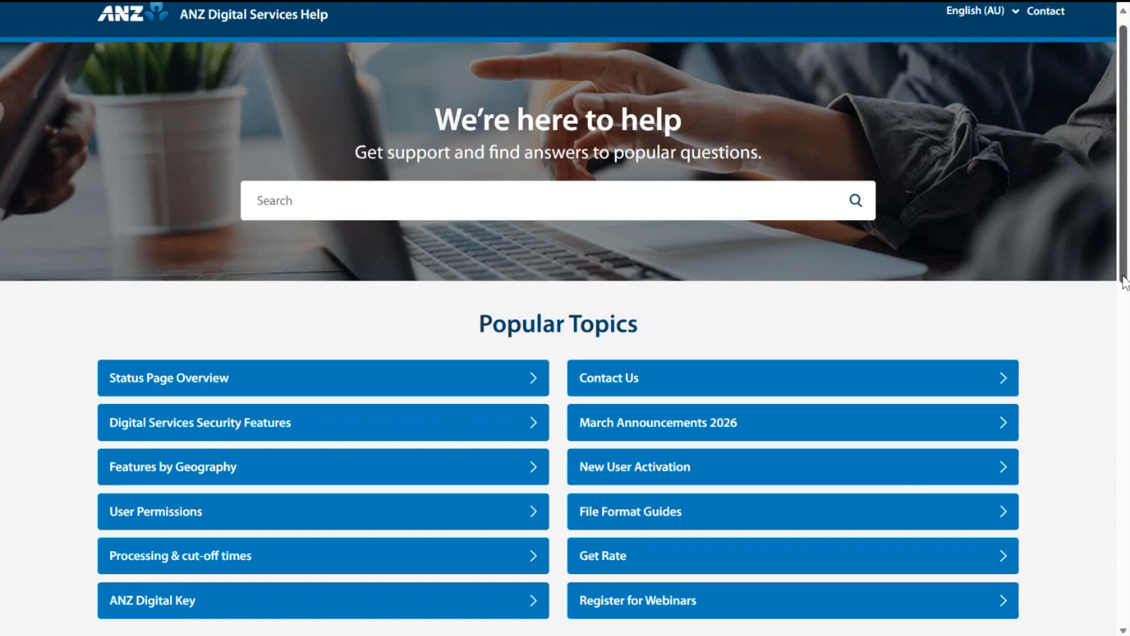
pyautogui.moveTo(1125, 281); pyautogui.dragTo(1125, 526)
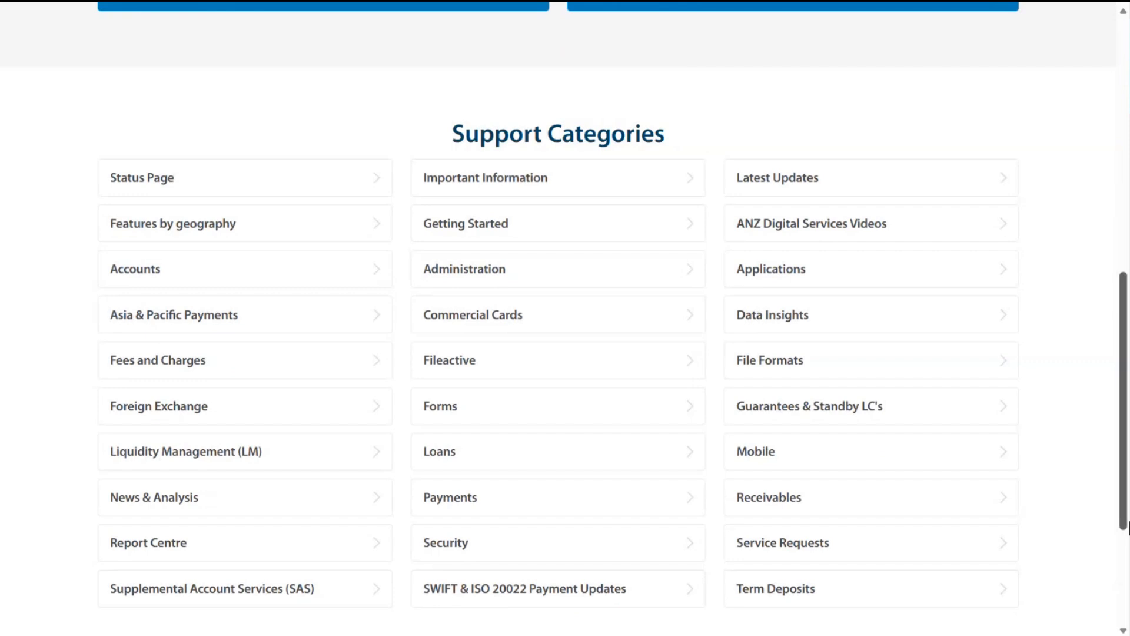
pyautogui.click(477, 276)
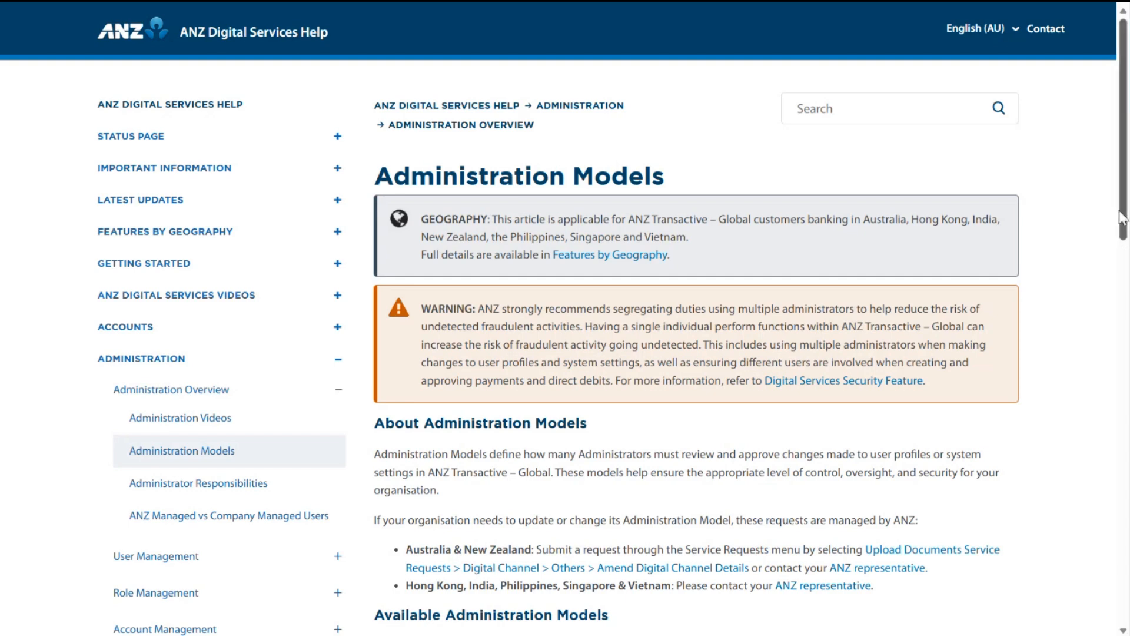
pyautogui.moveTo(1123, 220); pyautogui.dragTo(1126, 380)
pyautogui.scroll(-2, 1060, 375)
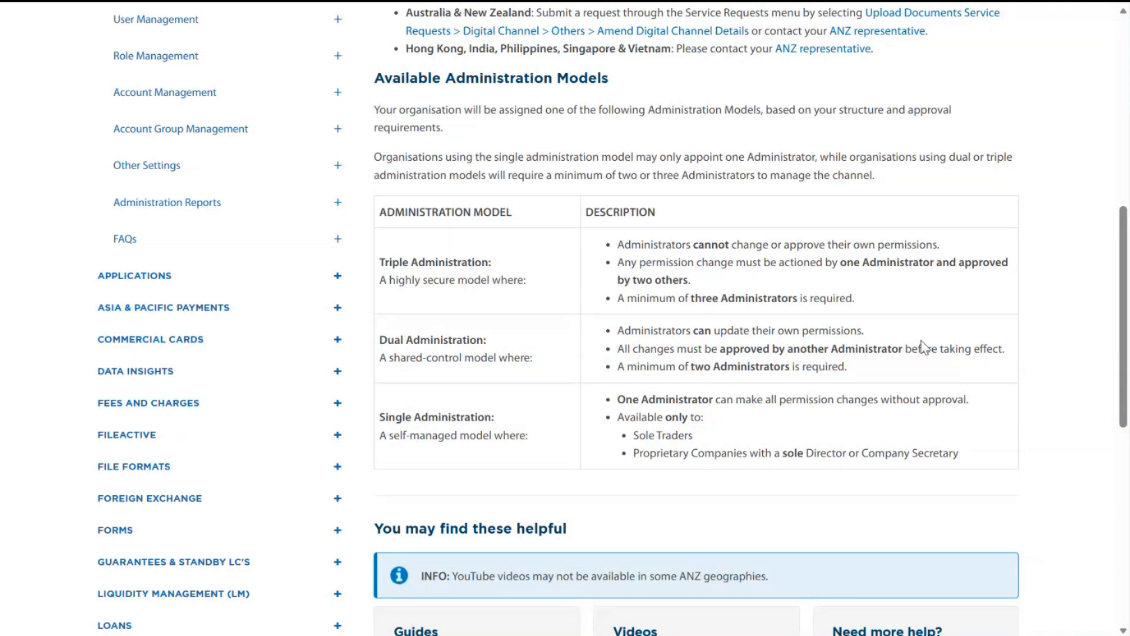
# Open the User Permissions article under User Management and examine the Administration Roles section with its role comparison table.
pyautogui.click(341, 26)
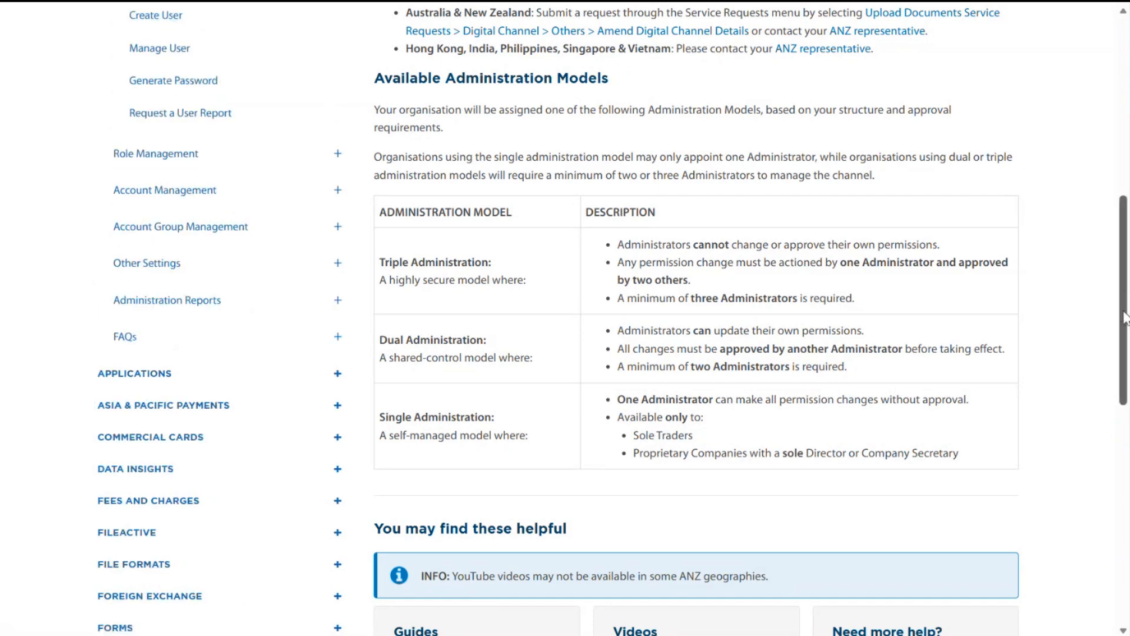
pyautogui.moveTo(1126, 319); pyautogui.dragTo(1128, 197)
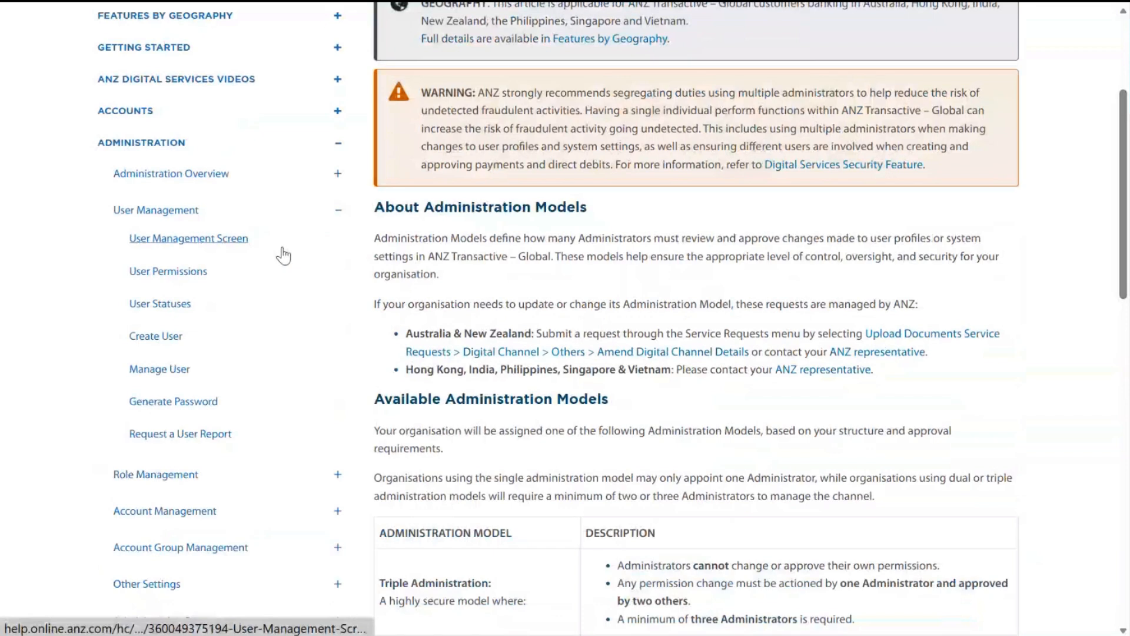
pyautogui.click(203, 273)
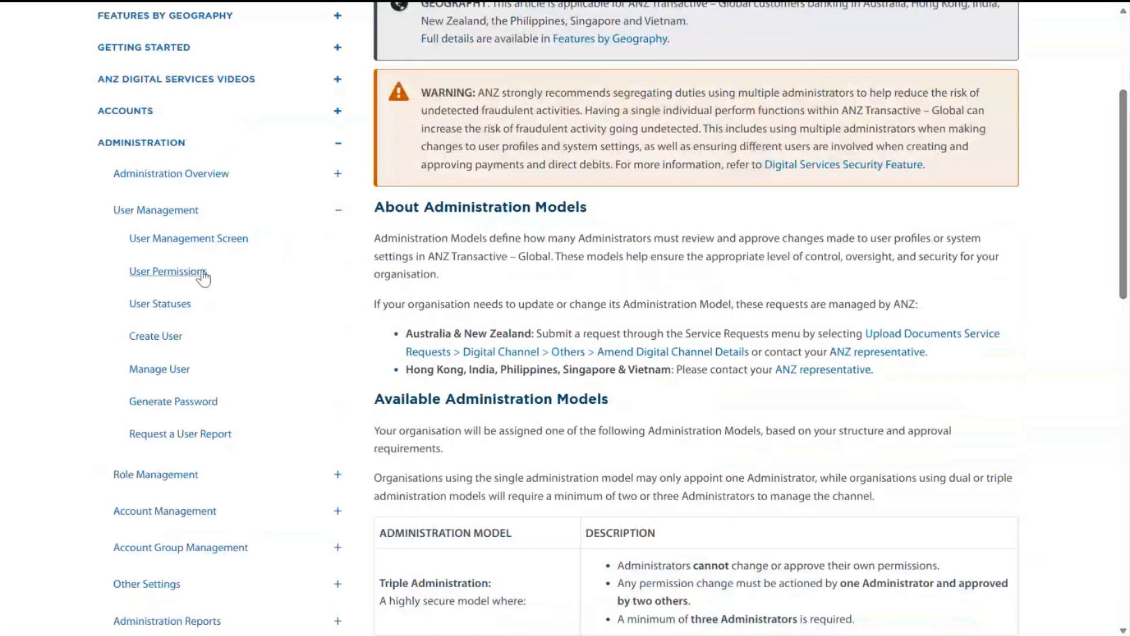
pyautogui.scroll(-1, 780, 428)
pyautogui.scroll(-8, 780, 428)
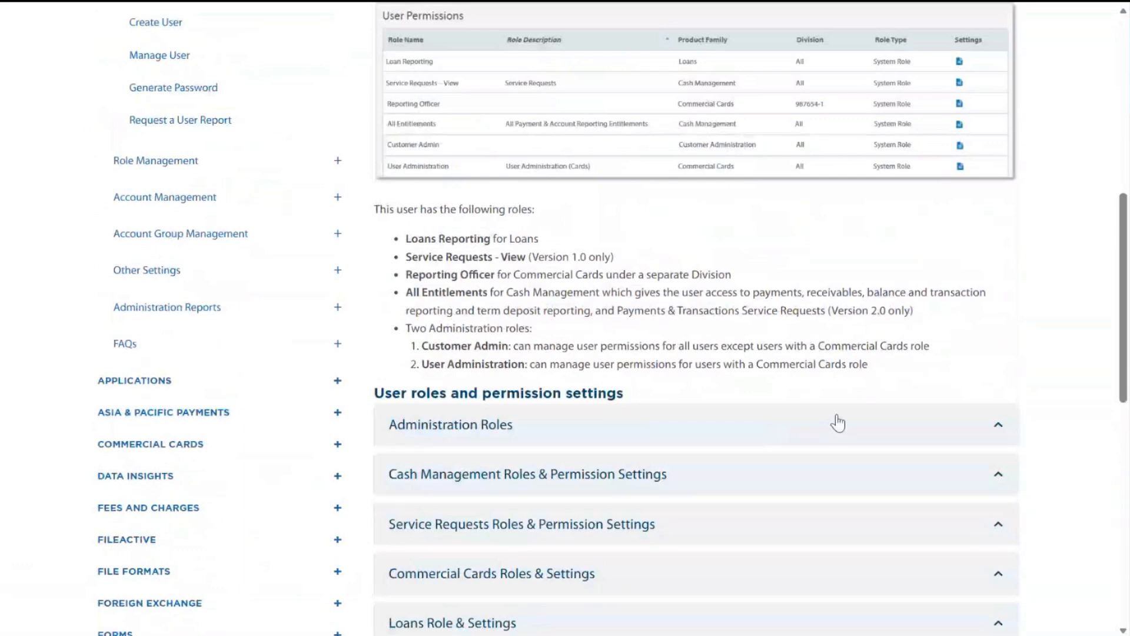
pyautogui.click(838, 422)
pyautogui.scroll(-4, 838, 423)
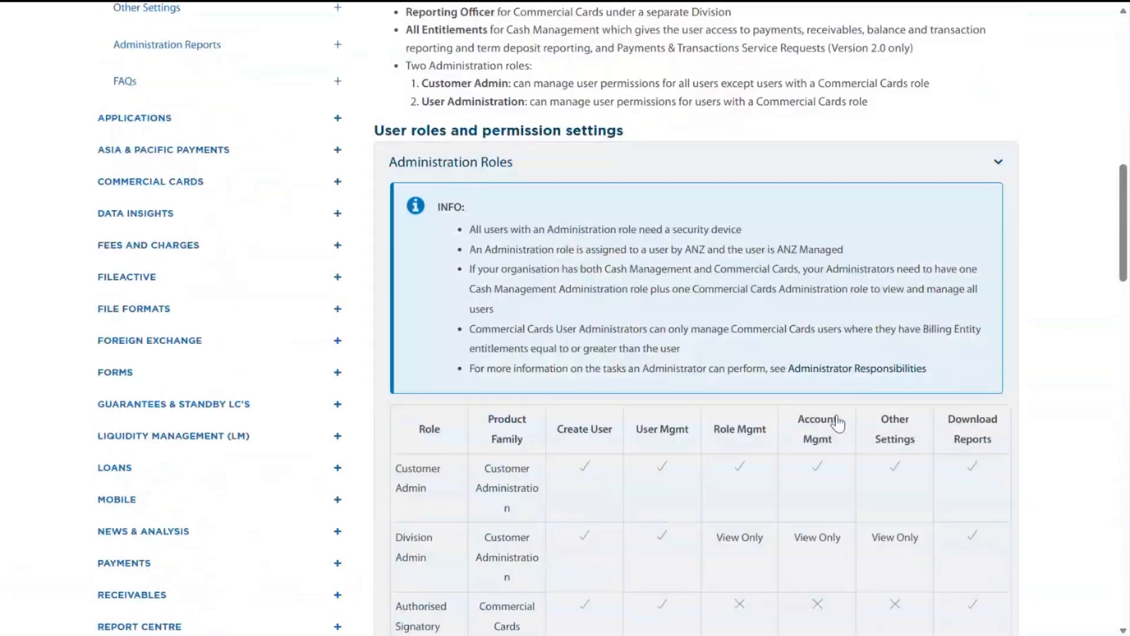
pyautogui.scroll(-5, 838, 415)
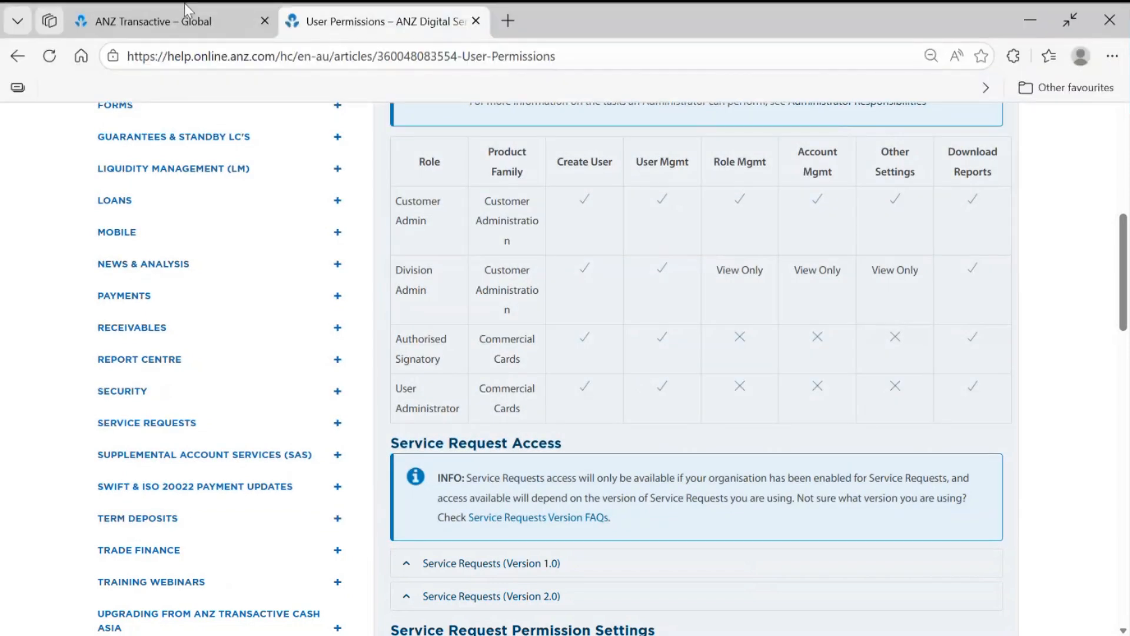
# Switch to ANZ Transactive – Global and open the Administration area's User Management screen.
pyautogui.click(185, 3)
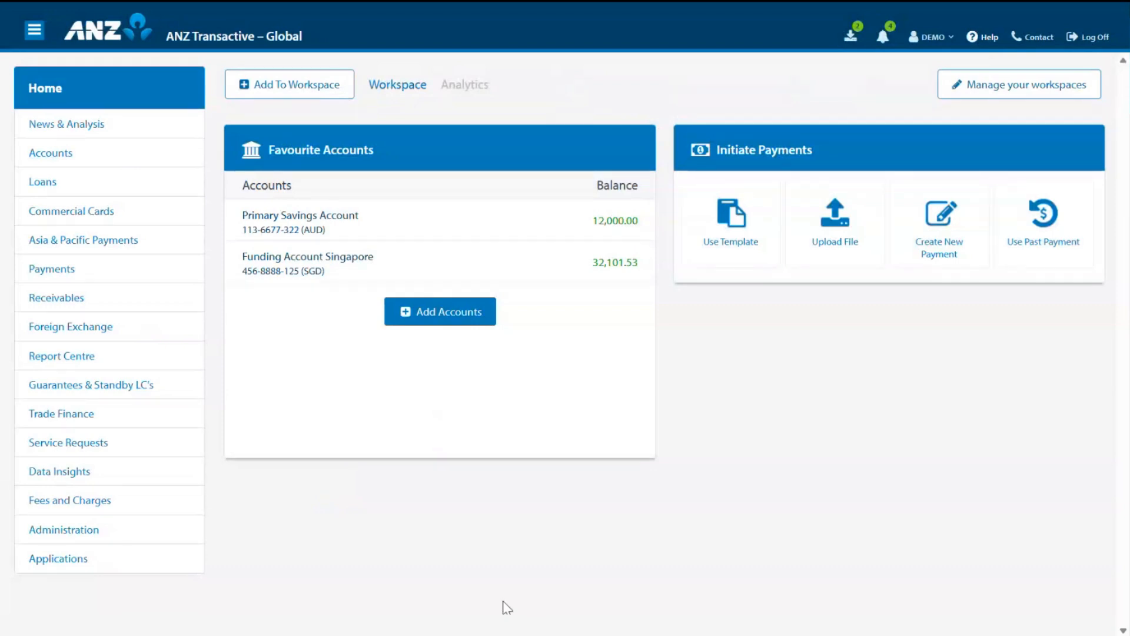
pyautogui.click(82, 530)
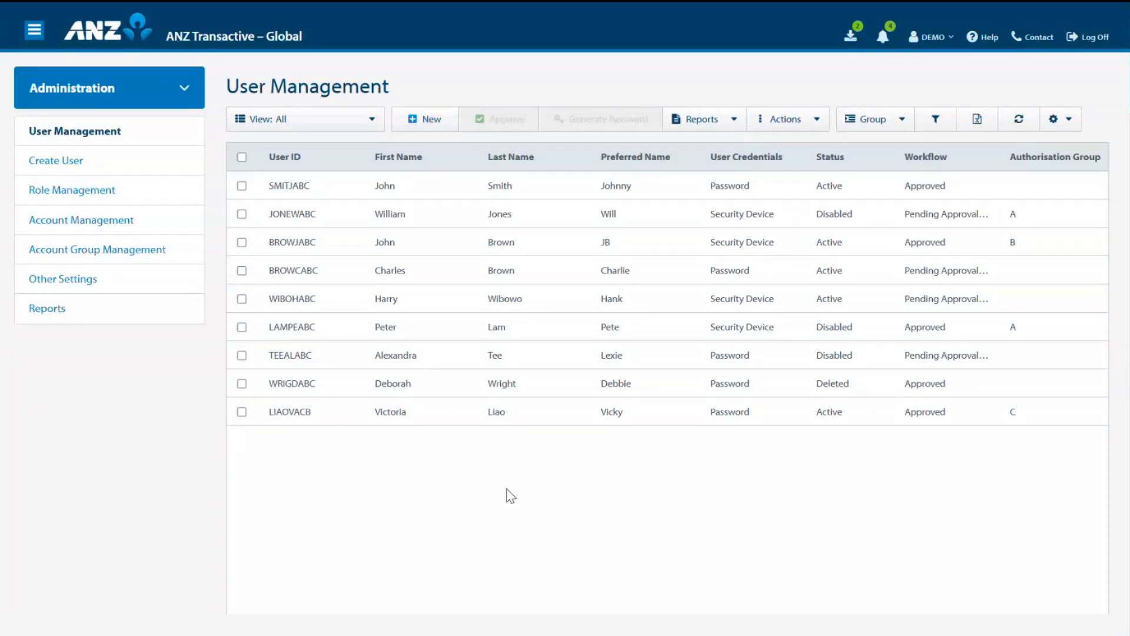
# Examine the actions and reports available for the first user in the User Management list.
pyautogui.rightClick(444, 180)
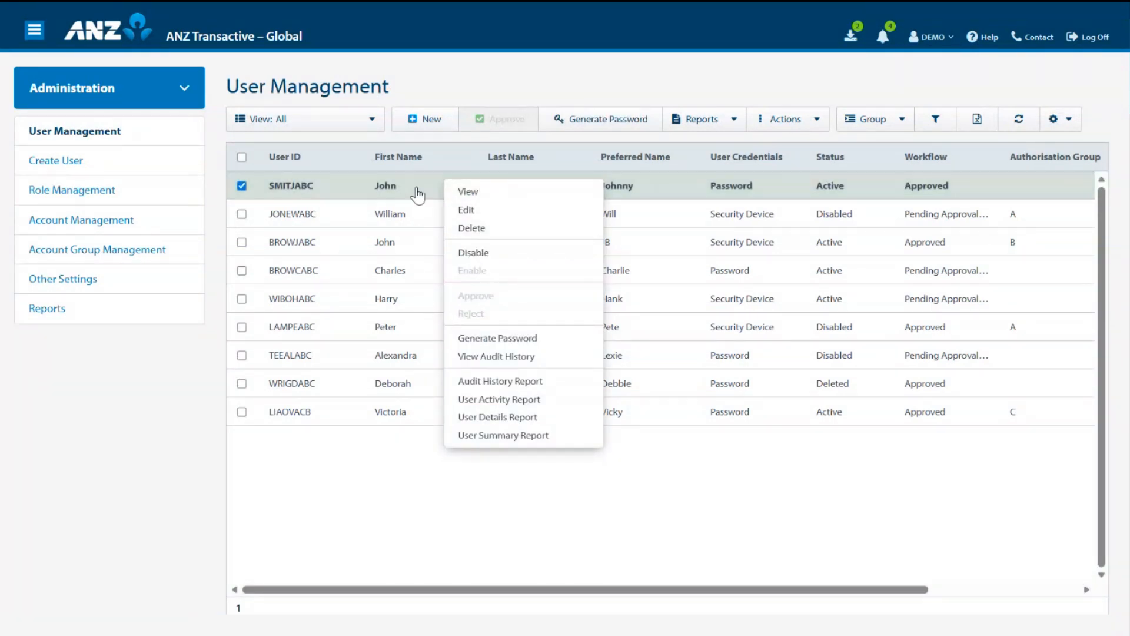
pyautogui.click(241, 188)
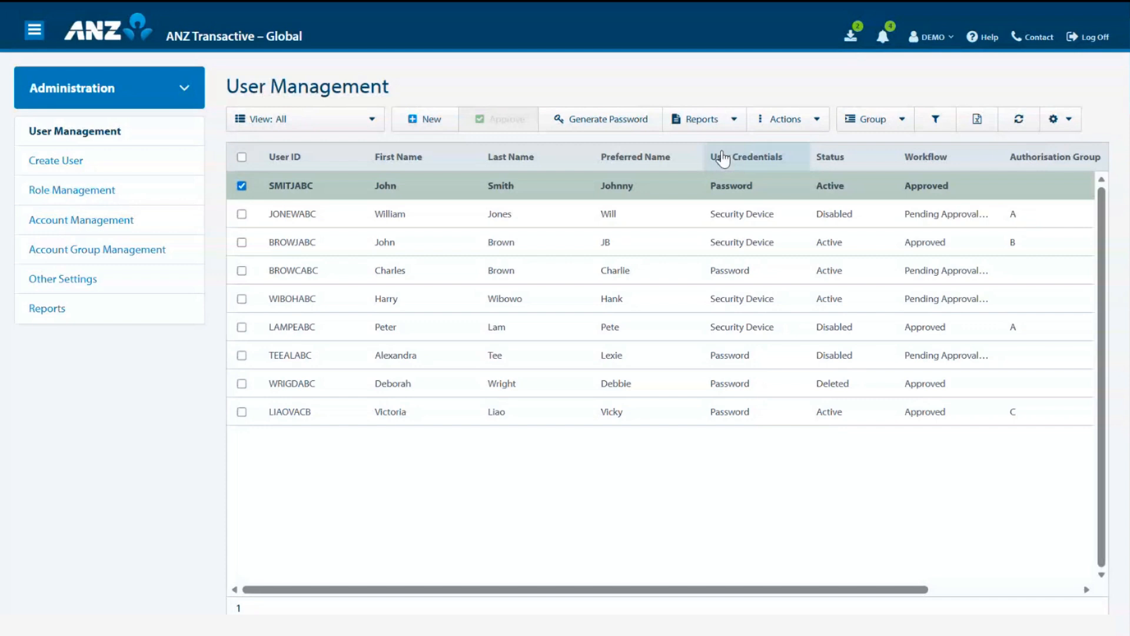
pyautogui.click(814, 120)
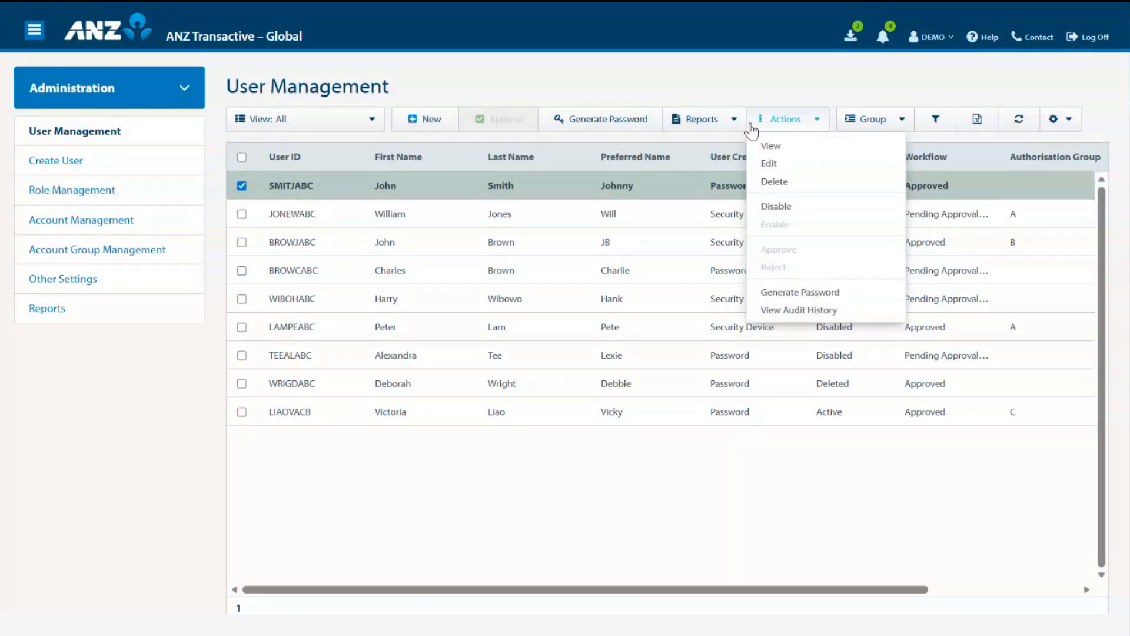
pyautogui.click(733, 125)
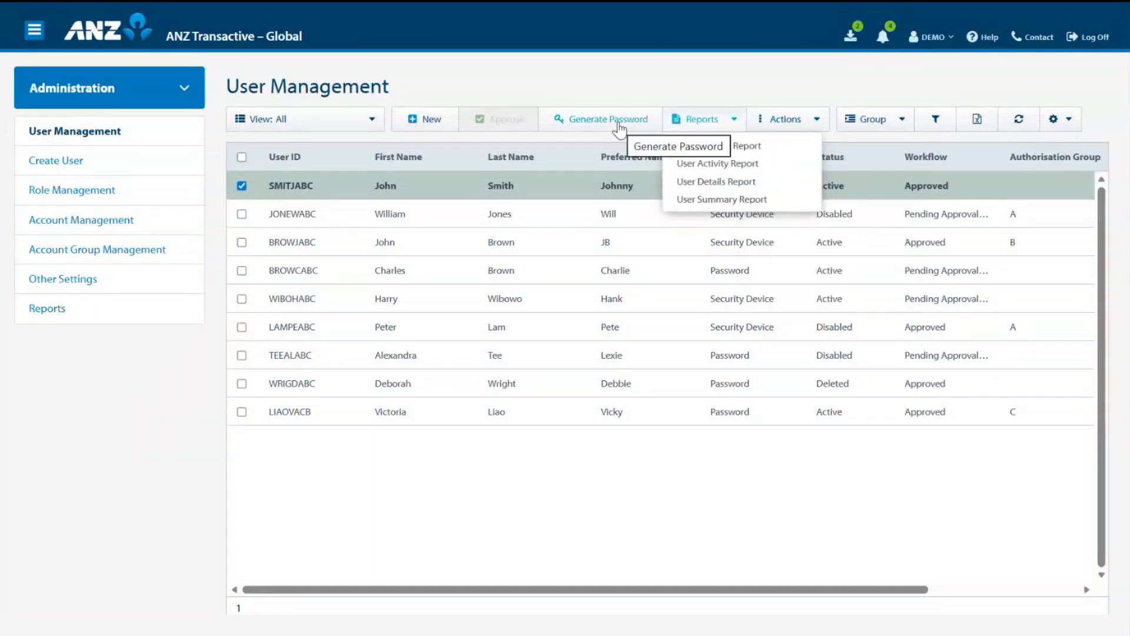
# Open the first listed user for editing and choose the Cash Management Approve role as a new permission.
pyautogui.click(511, 195)
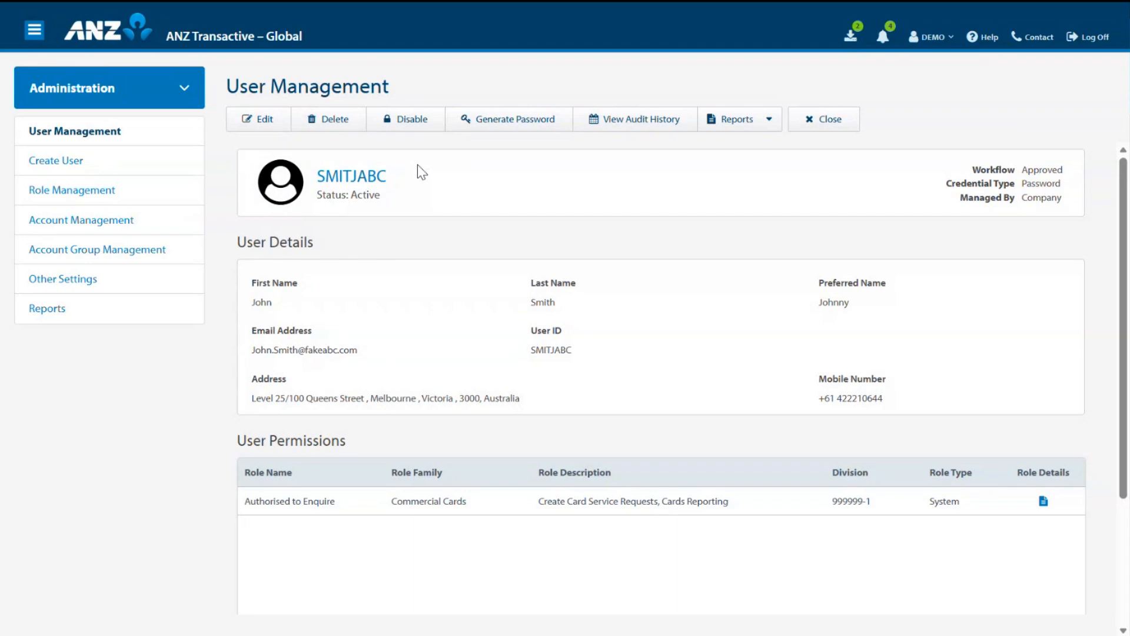
pyautogui.click(257, 125)
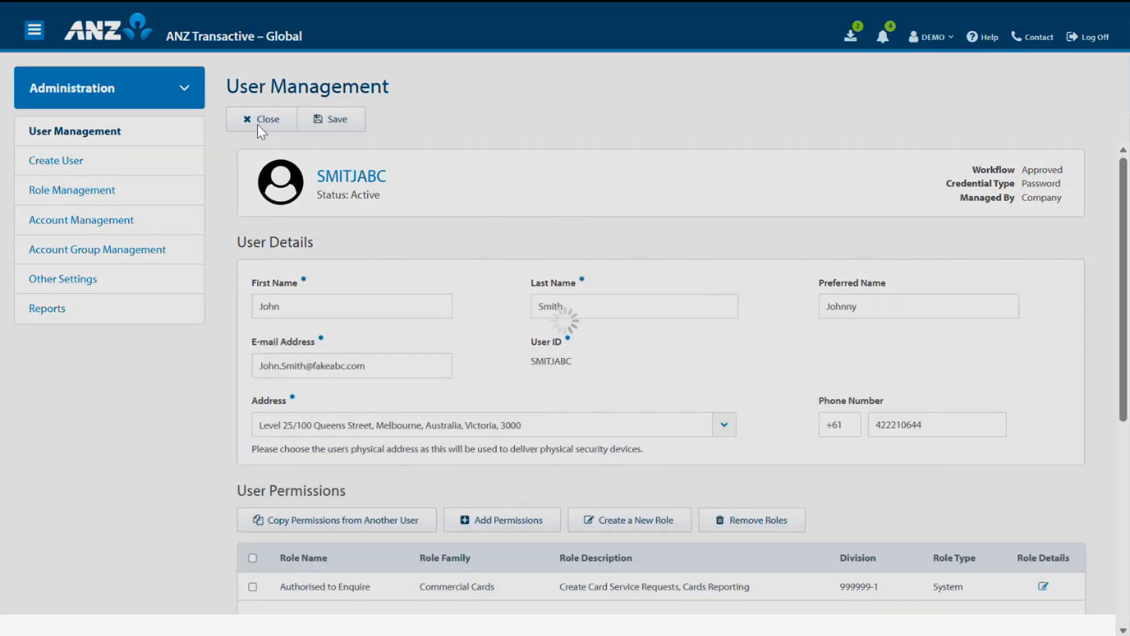
pyautogui.scroll(-5, 374, 243)
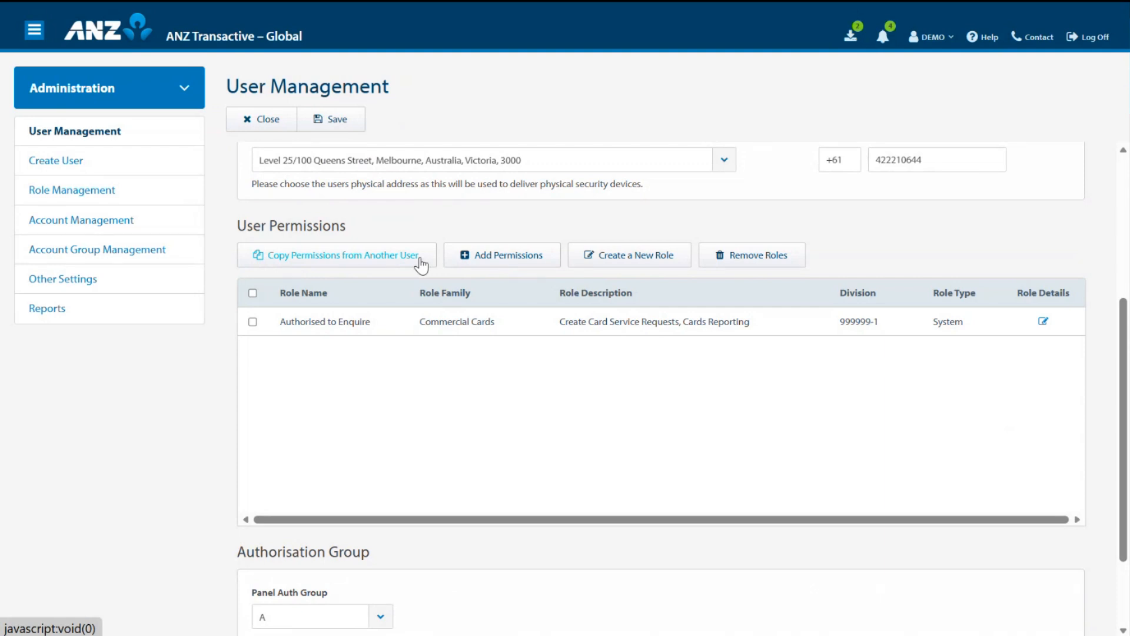
pyautogui.click(518, 259)
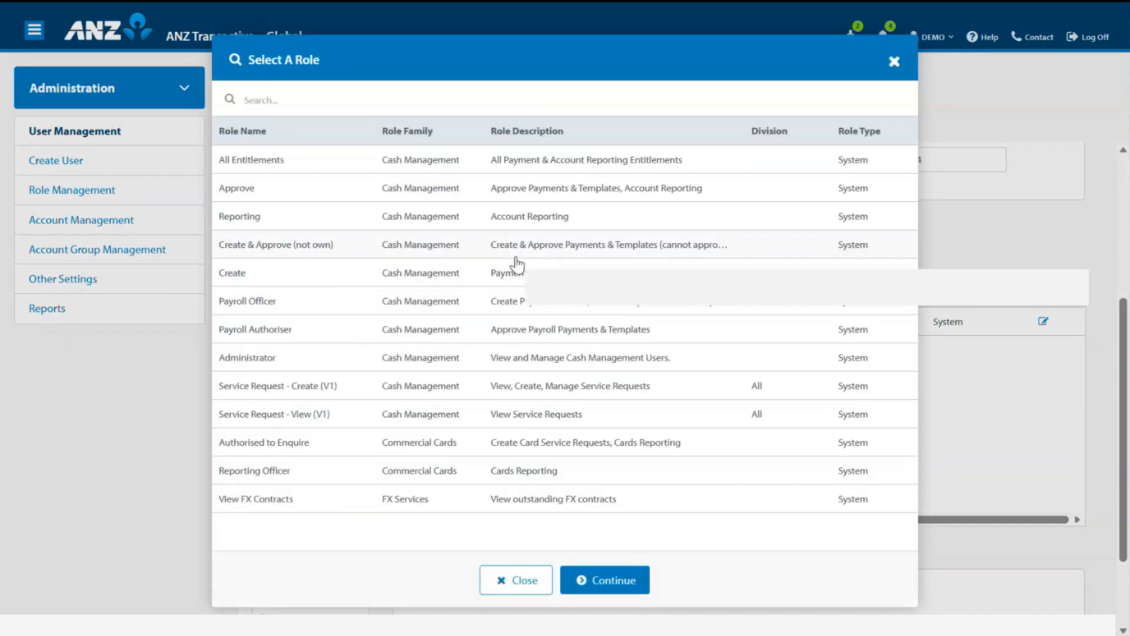
pyautogui.click(483, 192)
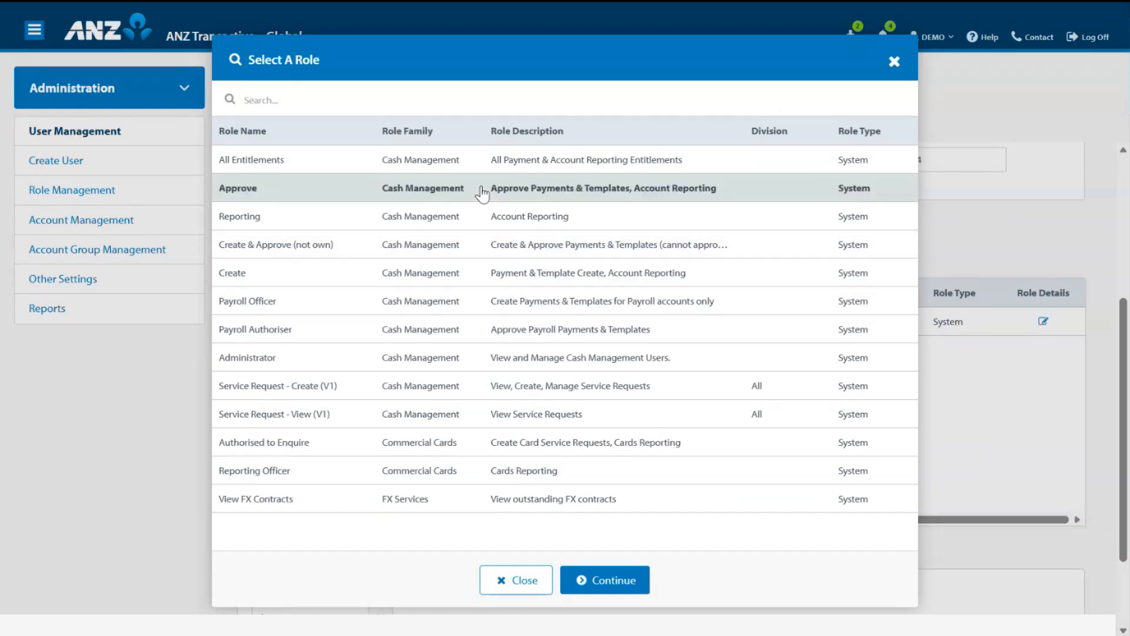
pyautogui.click(608, 586)
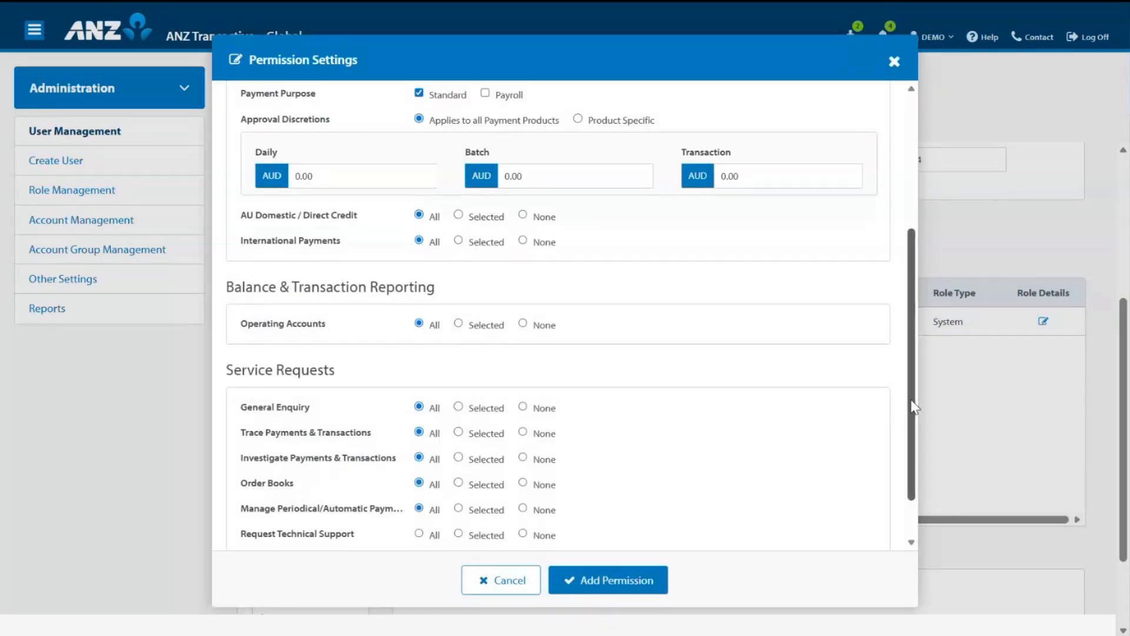
# Make approval discretions Product Specific and set AU Domestic / Direct Credit limits to AUD 100,000 daily, 10,000 batch and 1,000 per transaction.
pyautogui.moveTo(914, 406); pyautogui.dragTo(905, 329)
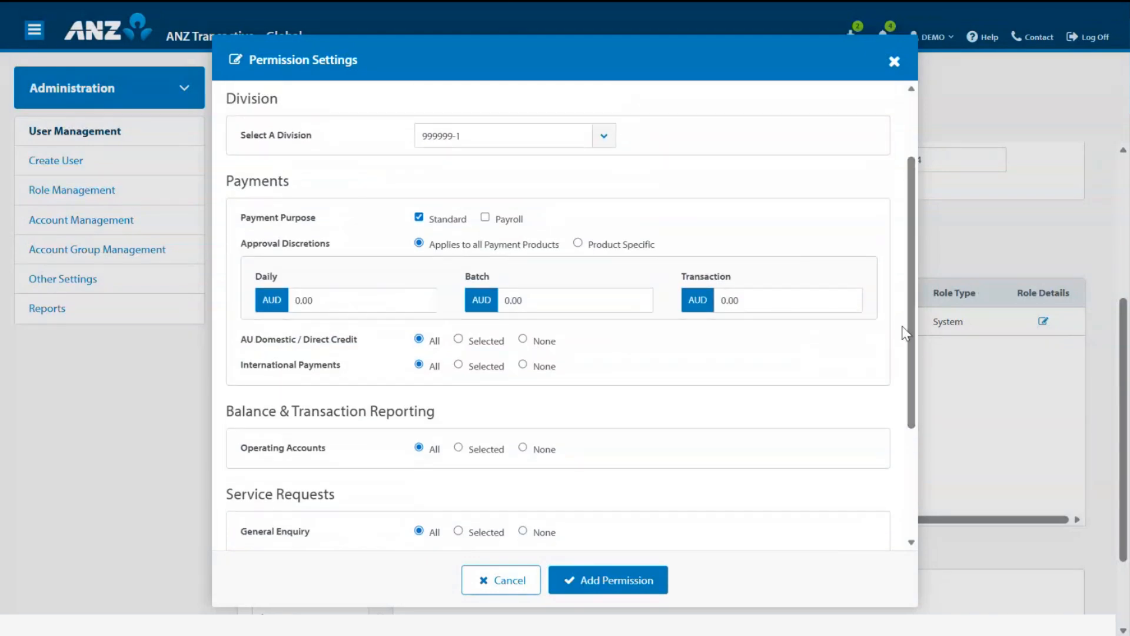
pyautogui.click(578, 243)
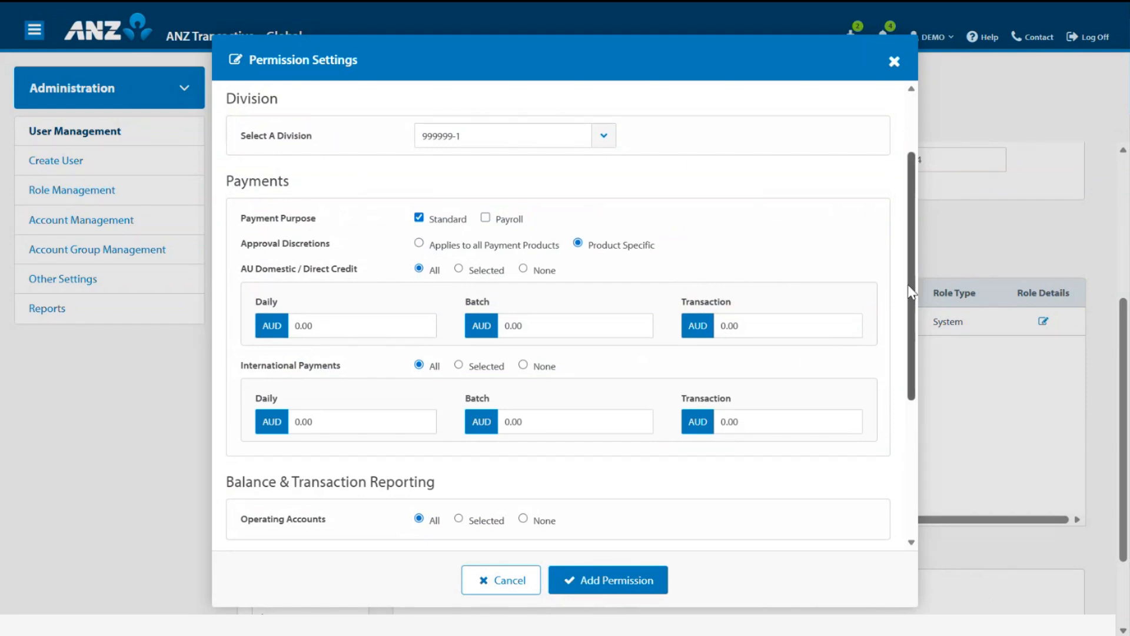
pyautogui.moveTo(911, 281)
pyautogui.mouseDown()
pyautogui.moveTo(907, 231)
pyautogui.moveTo(910, 277)
pyautogui.mouseUp()
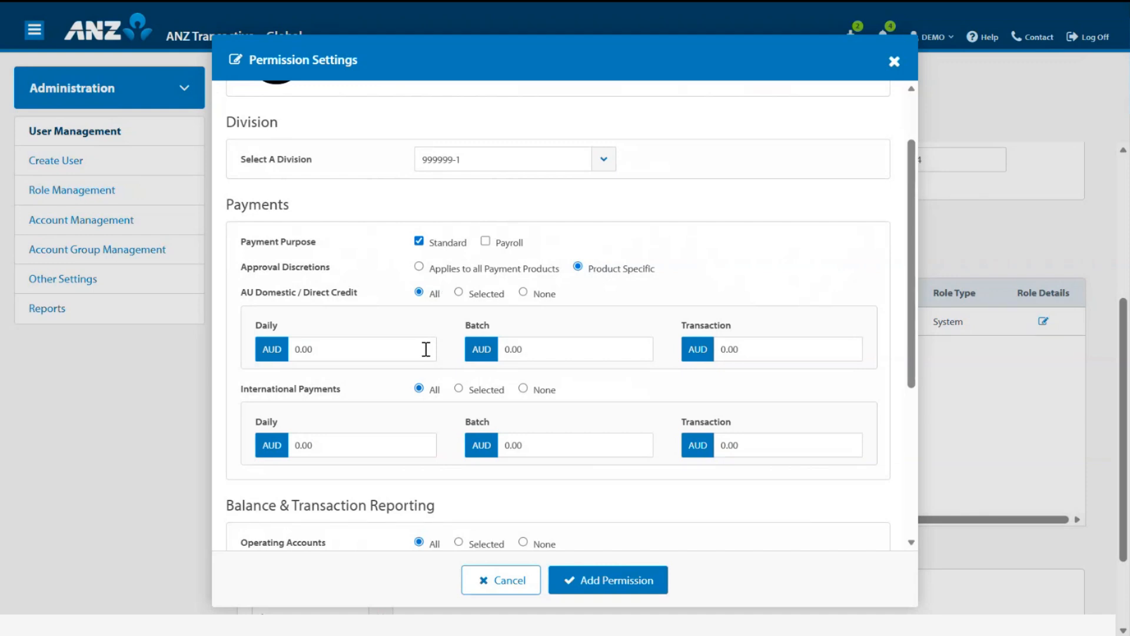
pyautogui.click(355, 349)
pyautogui.moveTo(355, 349); pyautogui.dragTo(295, 346)
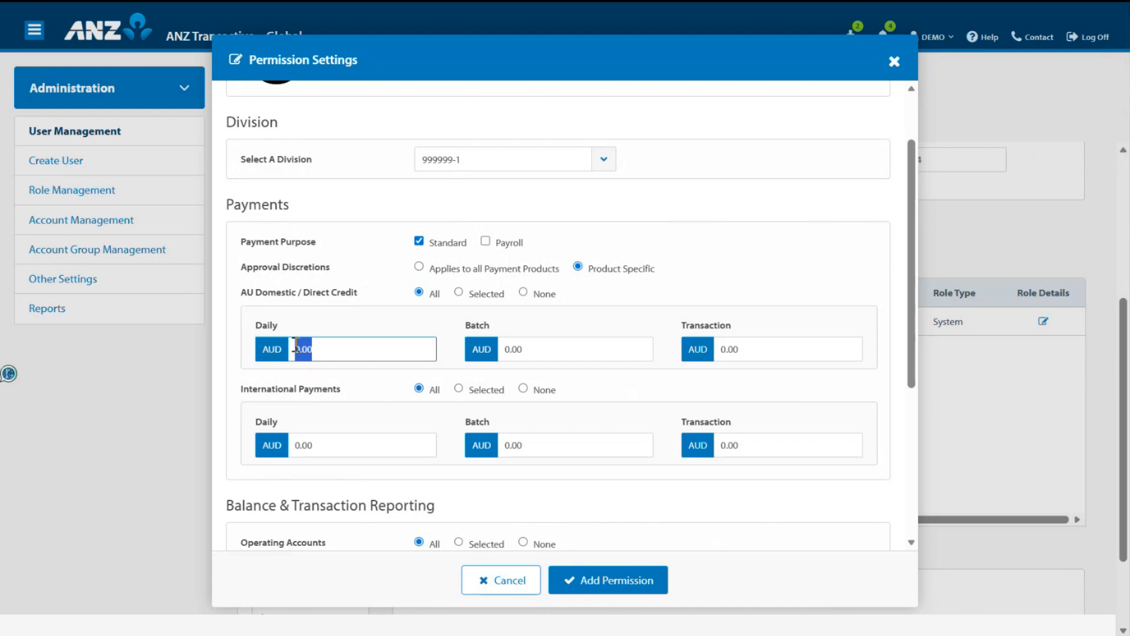
pyautogui.write('100,000')
pyautogui.click(529, 346)
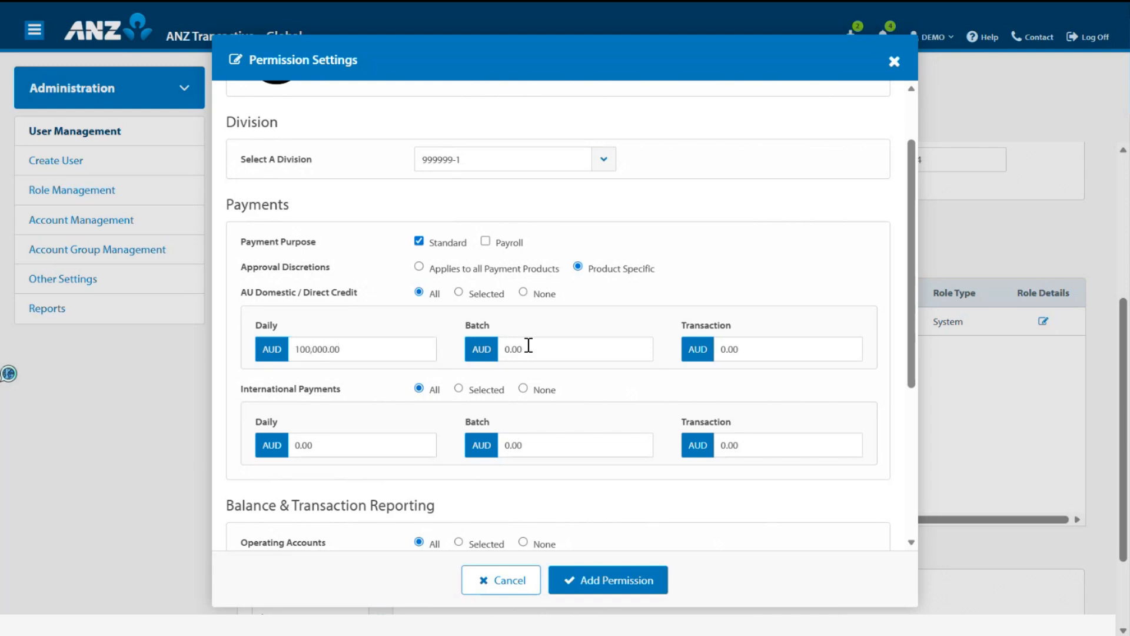
pyautogui.write('10000')
pyautogui.click(772, 350)
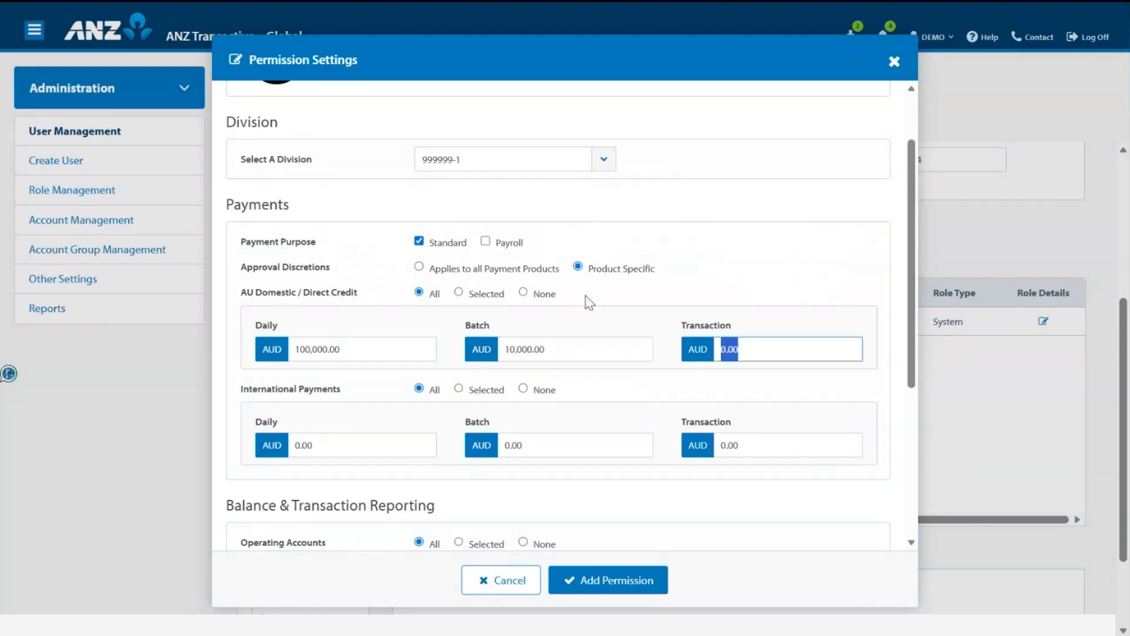
pyautogui.write('1000')
# Set International Payments to None and add the Approve permission to the user.
pyautogui.click(524, 391)
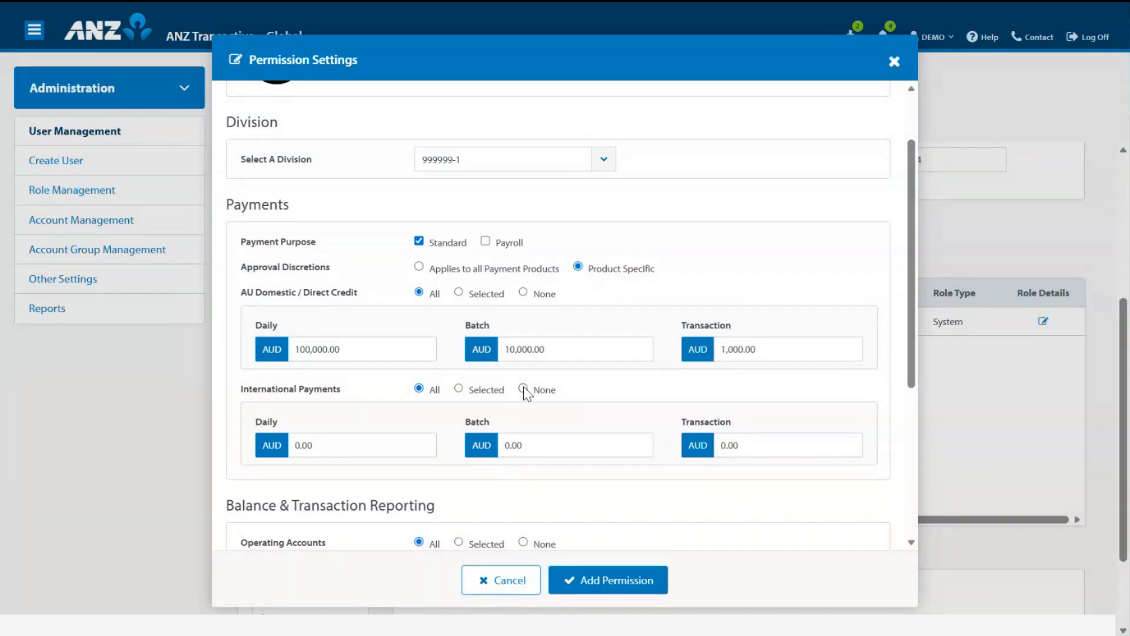
pyautogui.click(524, 389)
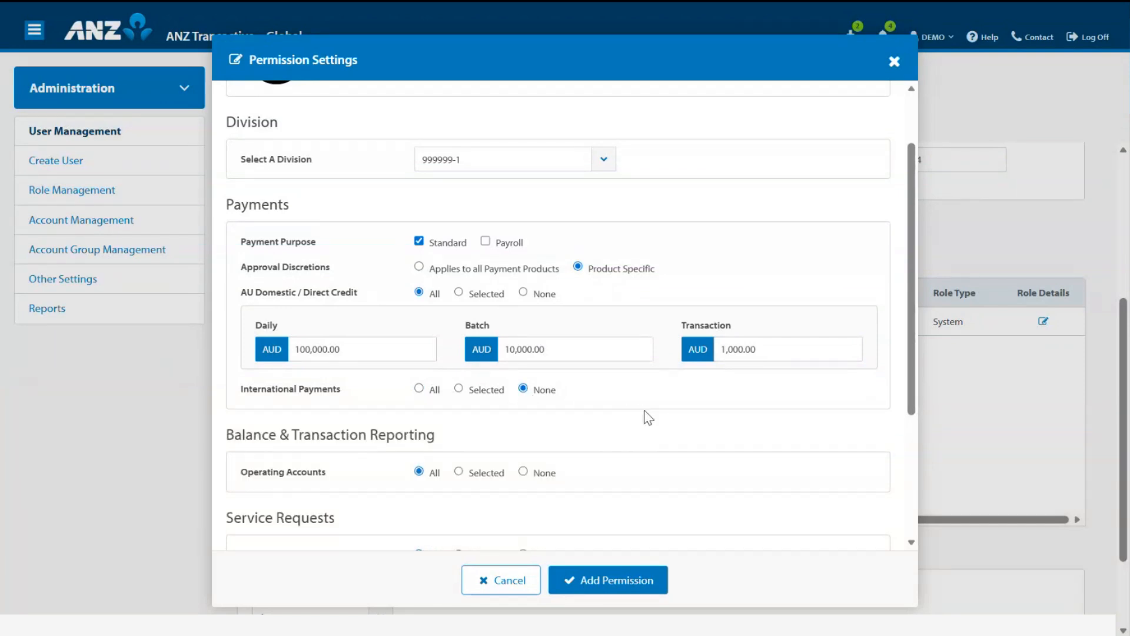
pyautogui.click(607, 588)
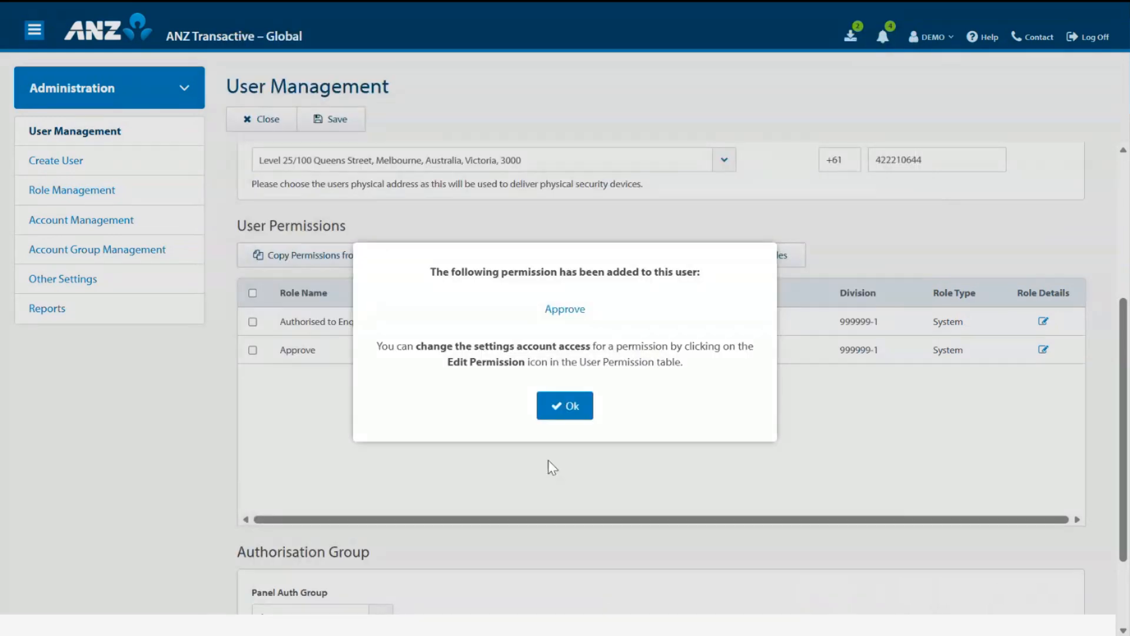
pyautogui.click(568, 406)
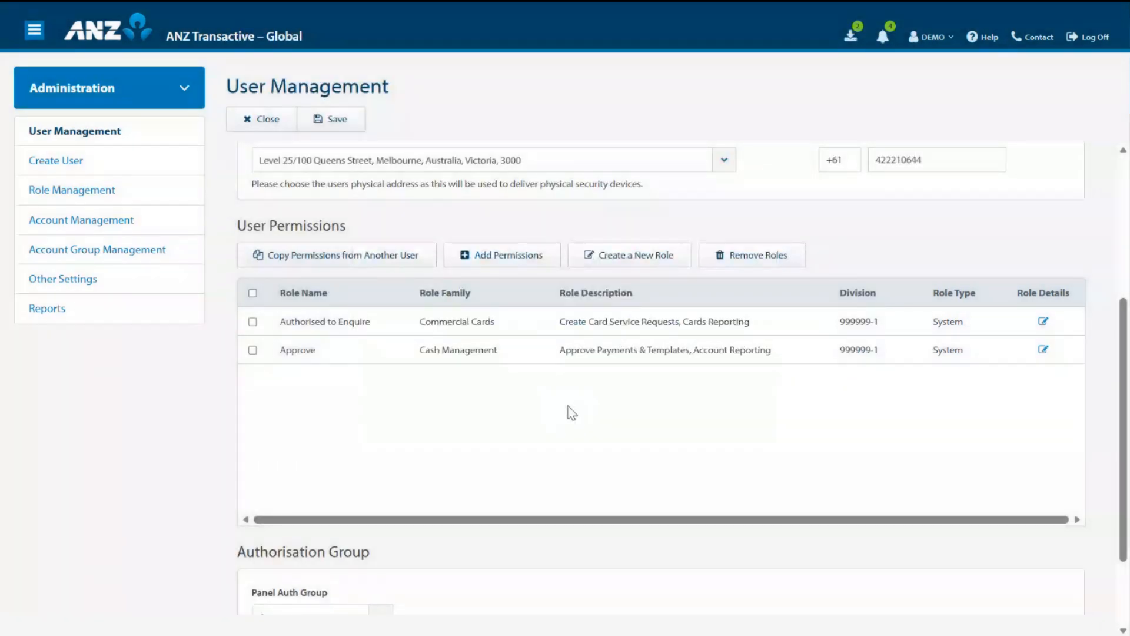
# Save the user's permission changes and briefly select the user in the list to check the approval option.
pyautogui.click(318, 120)
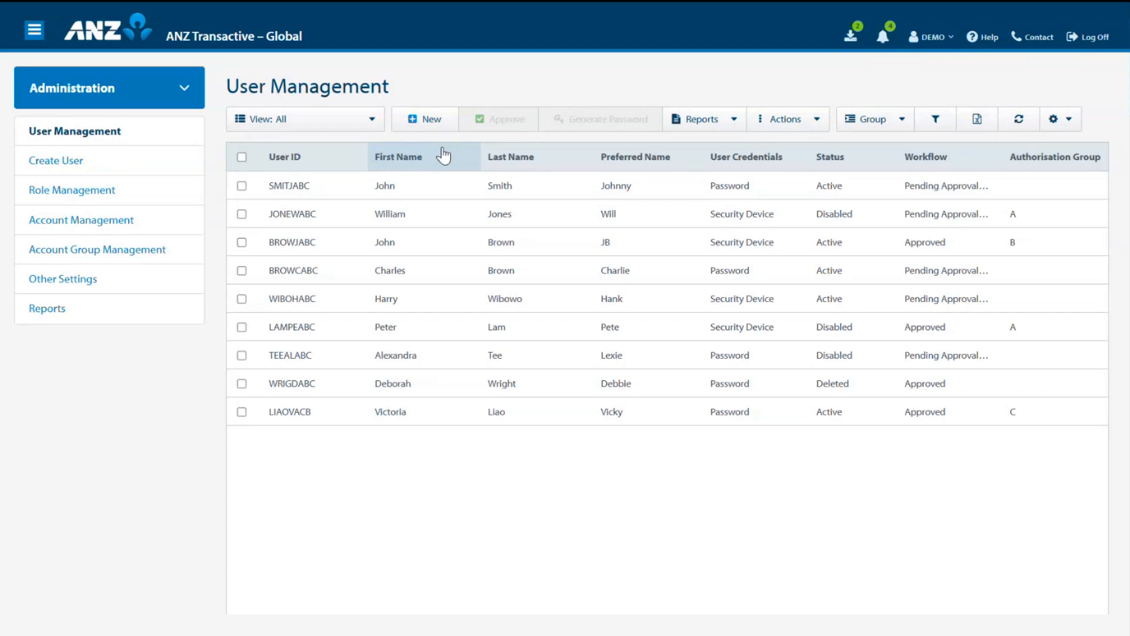
pyautogui.click(241, 186)
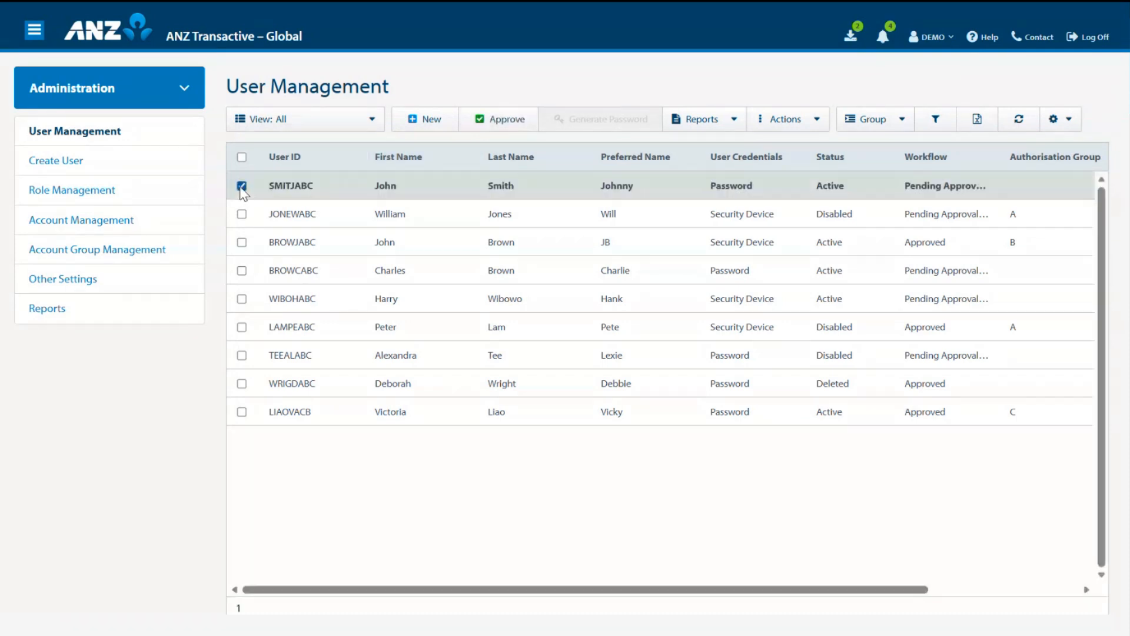
pyautogui.click(241, 186)
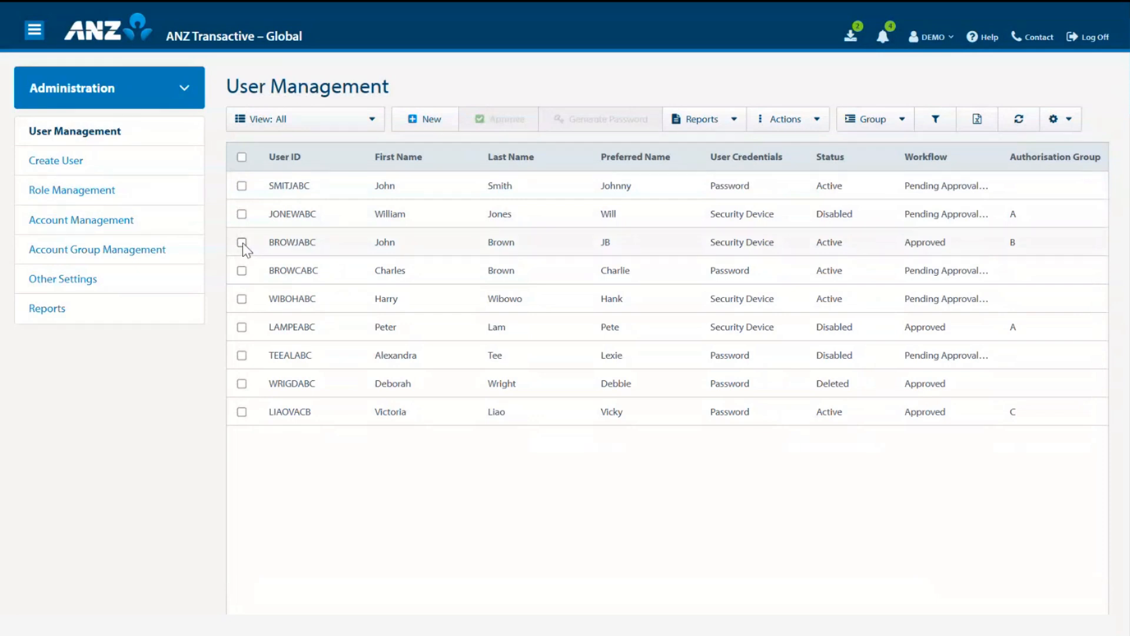
# Select individual users in the user list, ending on the third one, to check the Approve and Generate Password options.
pyautogui.click(241, 270)
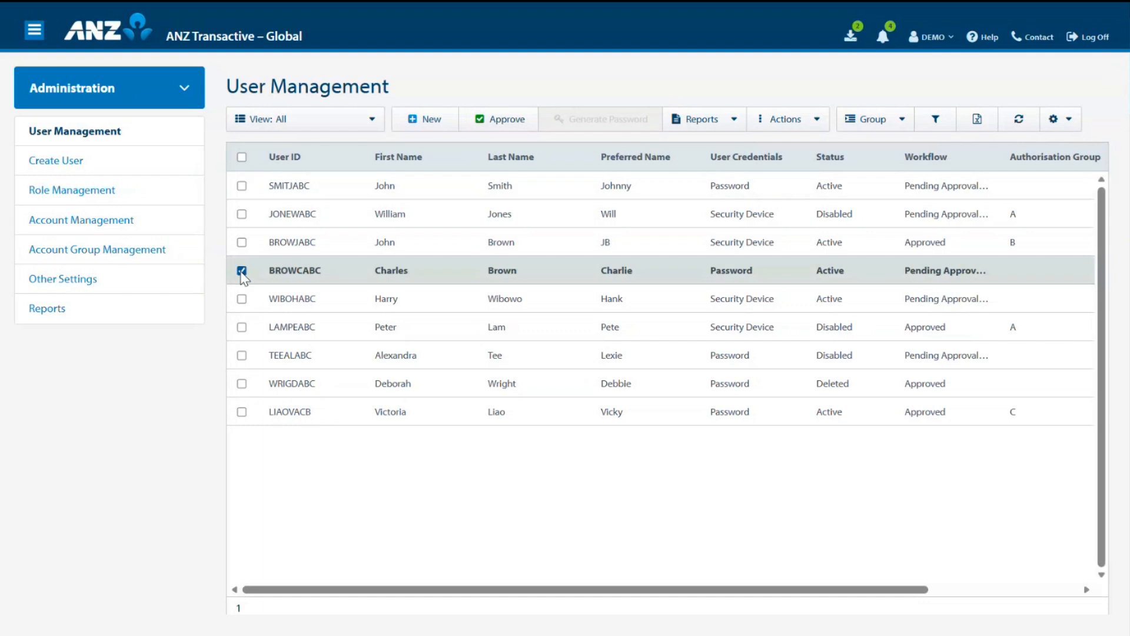
pyautogui.click(242, 270)
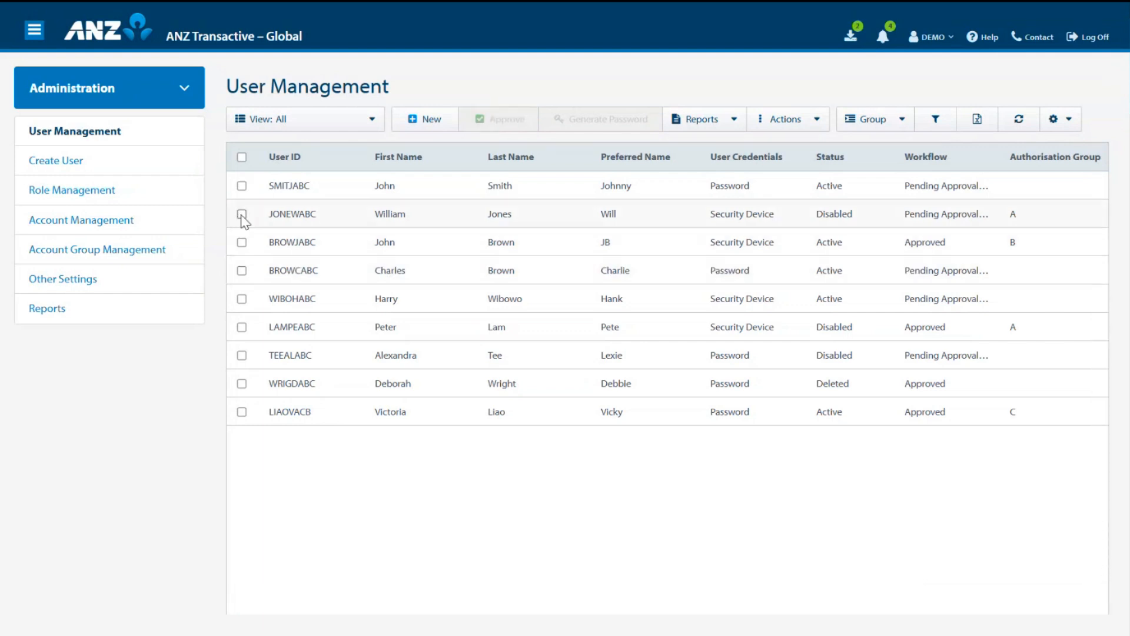
pyautogui.click(242, 214)
pyautogui.click(243, 243)
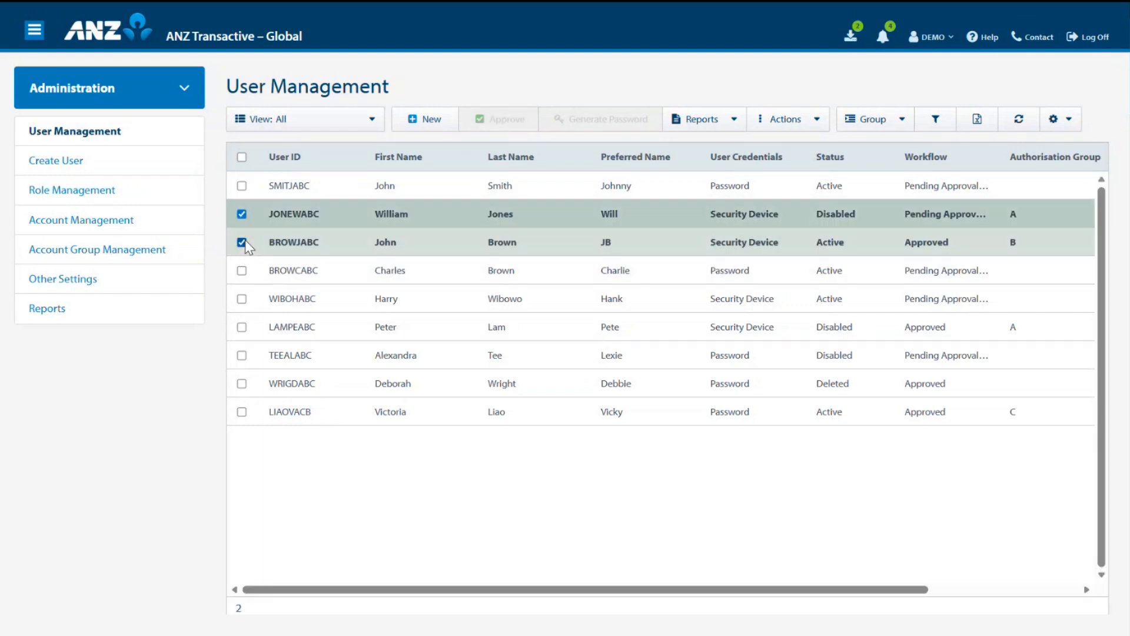
pyautogui.click(244, 214)
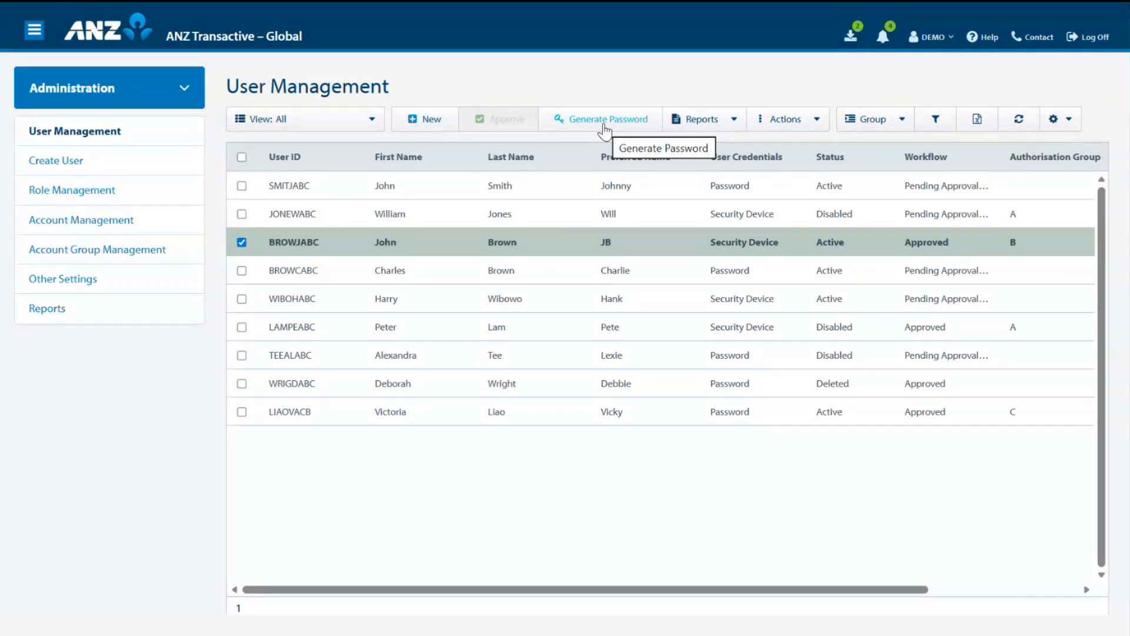
# Open the Create User form and examine its user detail fields and the options for copying or adding permissions.
pyautogui.click(56, 166)
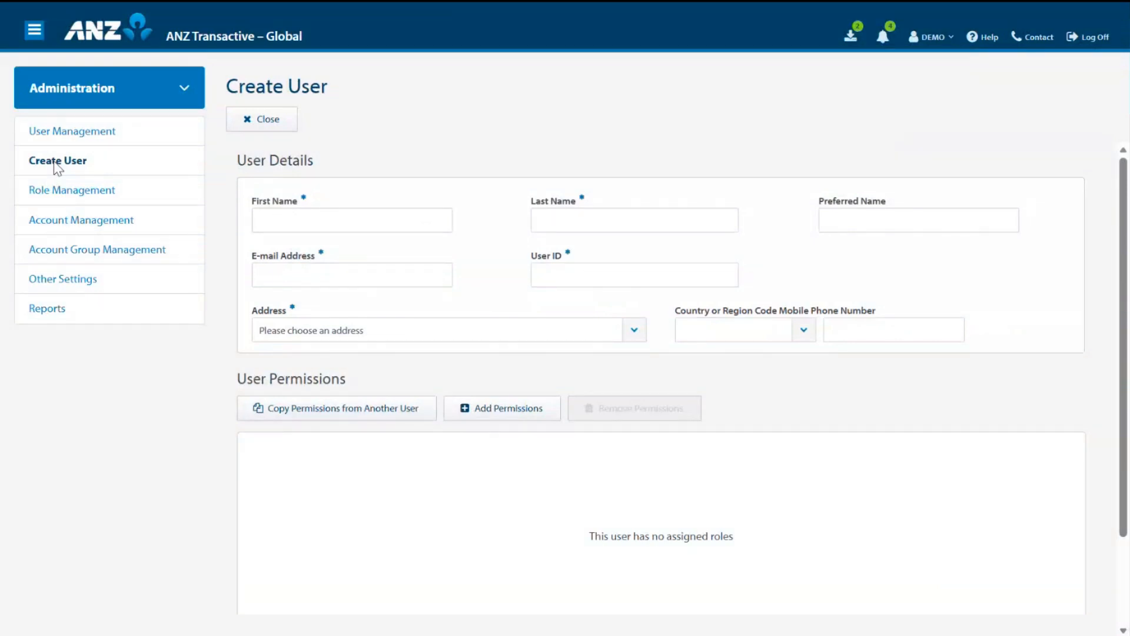
pyautogui.moveTo(353, 2)
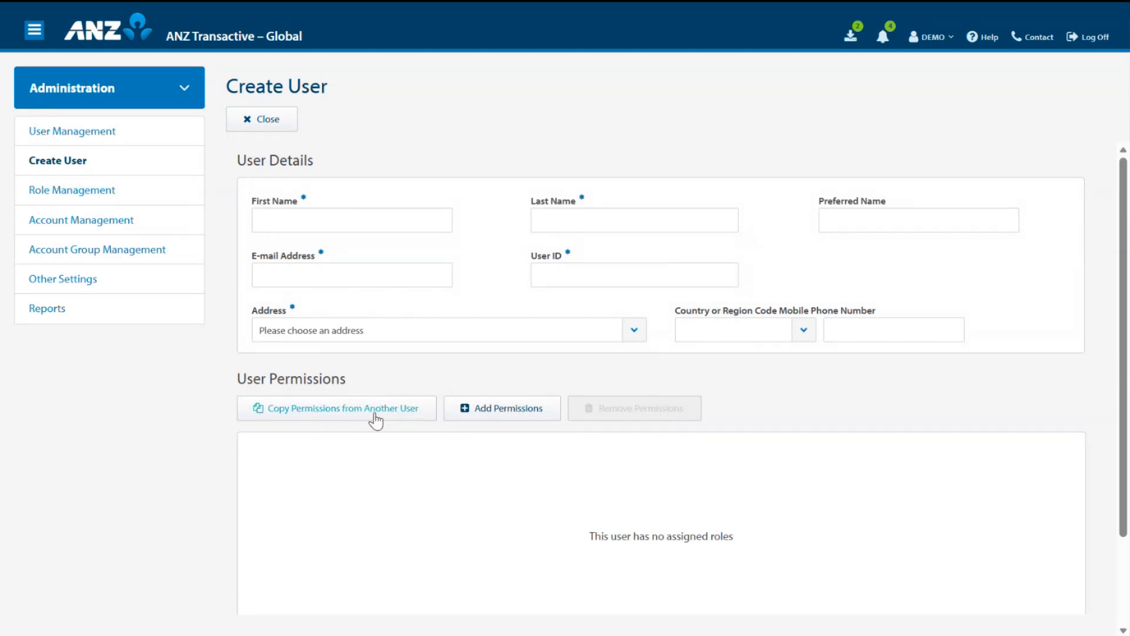
pyautogui.click(505, 420)
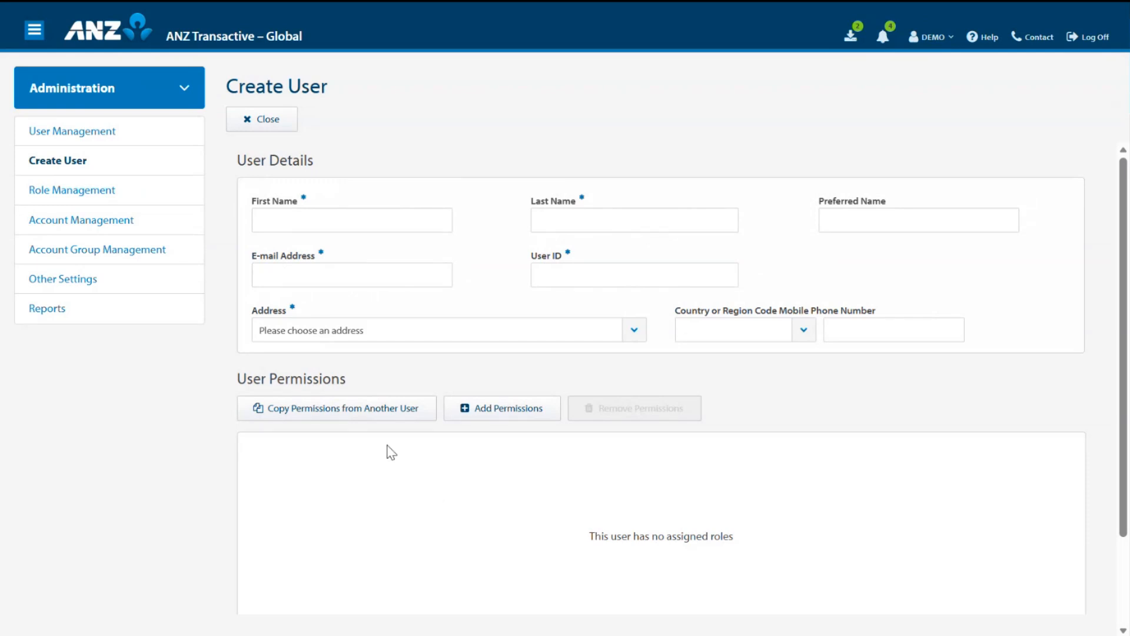
# View the list of users assigned the Everything role in Role Management and close it.
pyautogui.click(102, 197)
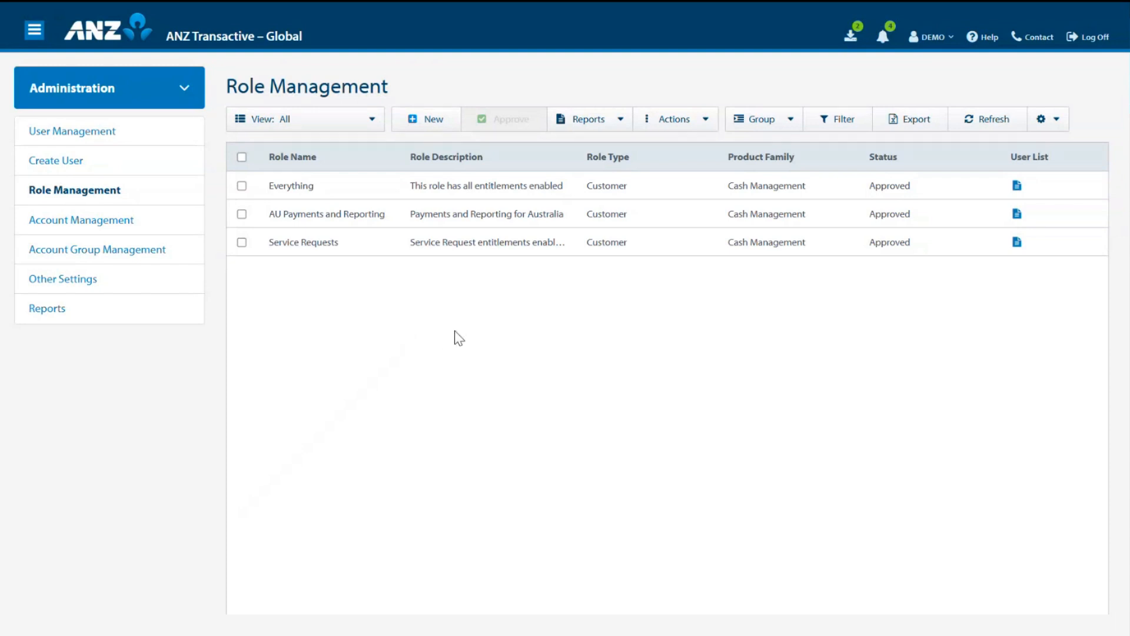
pyautogui.click(1017, 186)
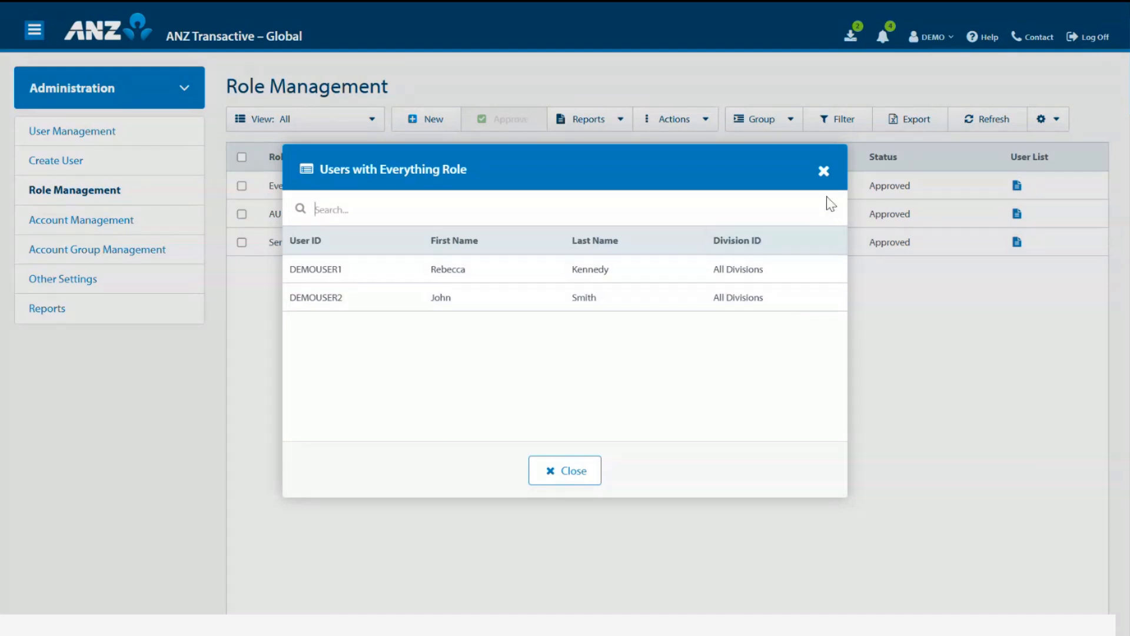
pyautogui.click(825, 172)
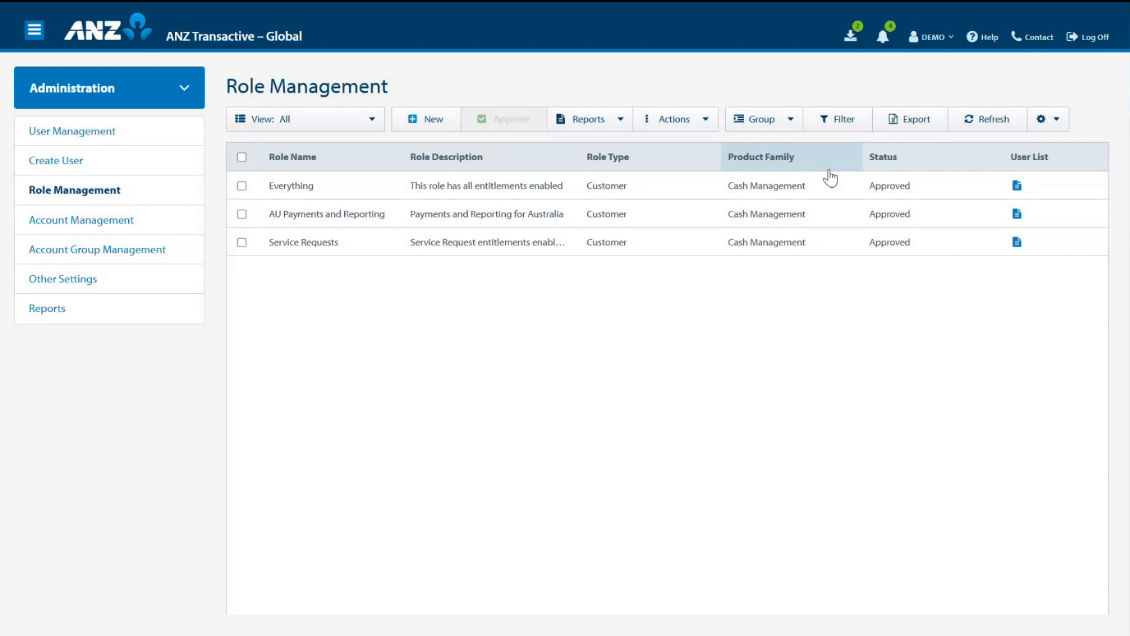
# Select the Everything role, open it through the role actions, and return to the Role Management list.
pyautogui.click(242, 187)
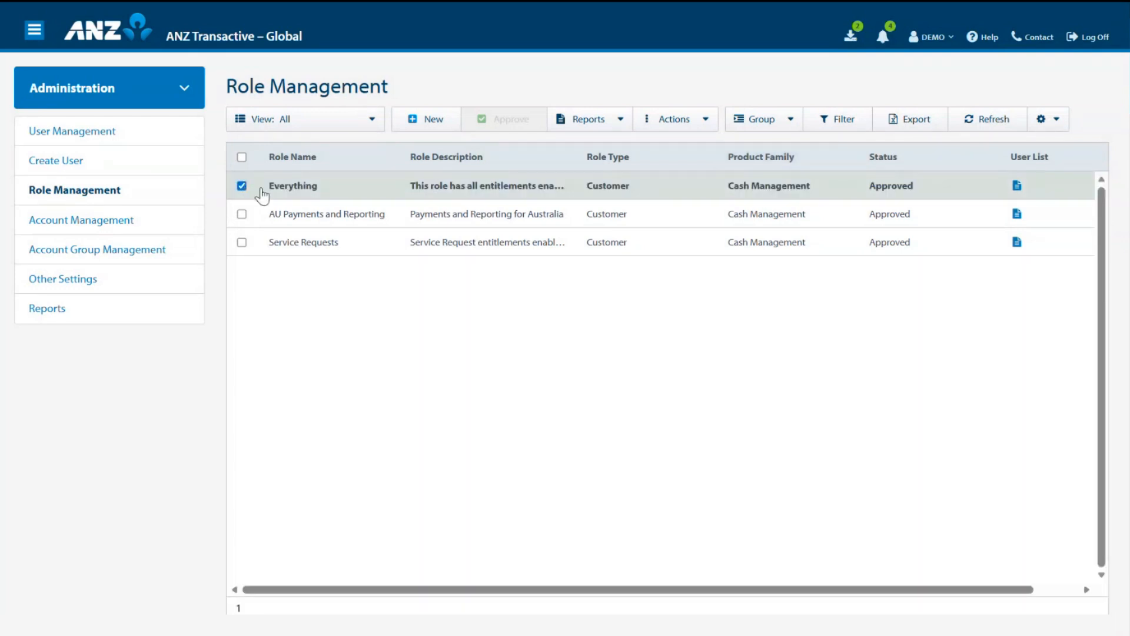
pyautogui.click(706, 120)
pyautogui.click(680, 163)
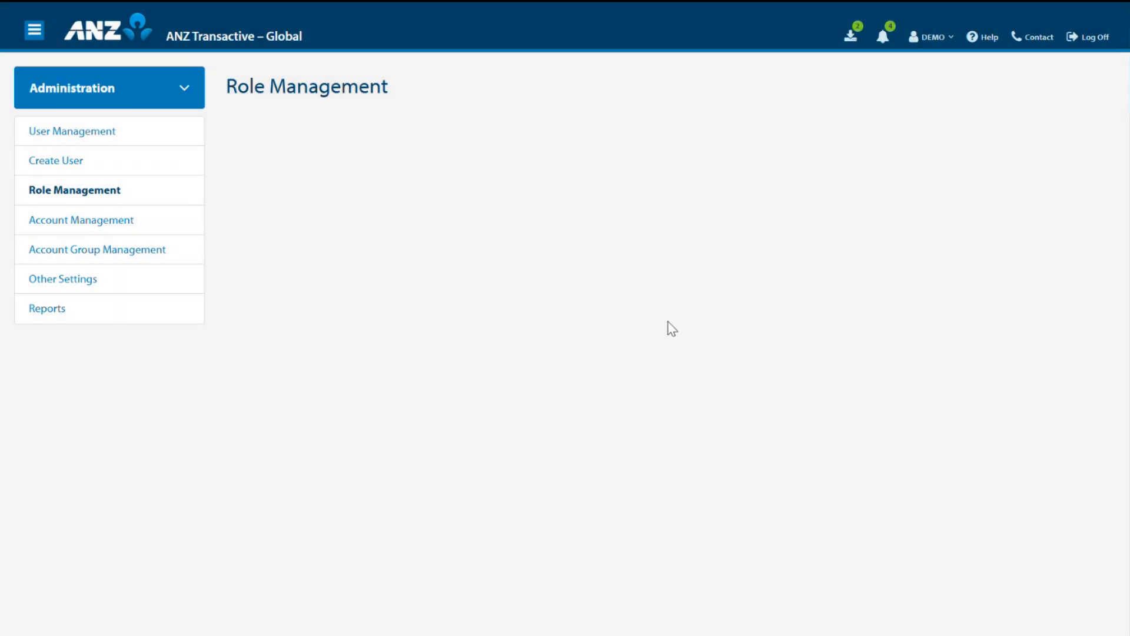
pyautogui.click(72, 194)
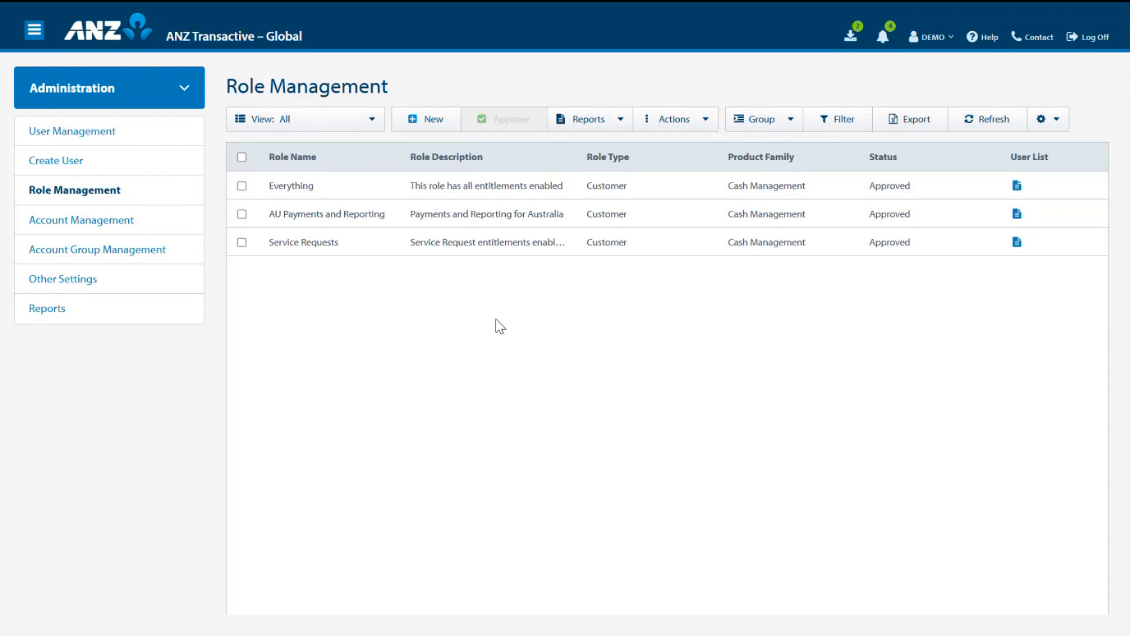
# Start a new role with both its name and description set to "Create & manage beneficiaries".
pyautogui.click(442, 125)
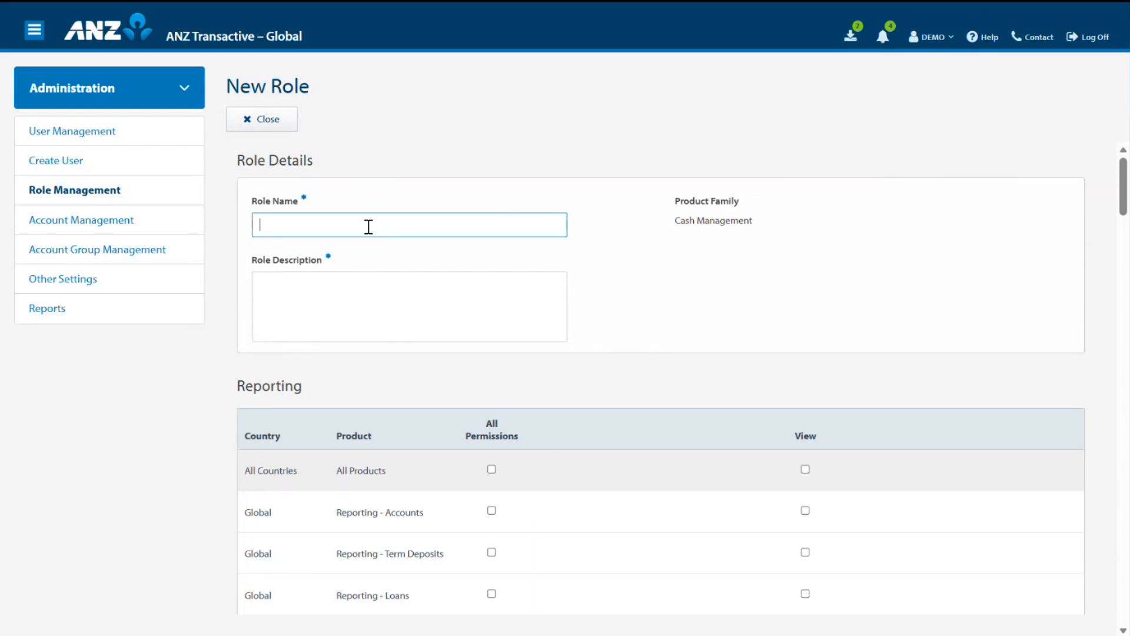
pyautogui.write('Create & manage beneficiaries')
pyautogui.click(354, 306)
pyautogui.write('Create & manage beneficiaries')
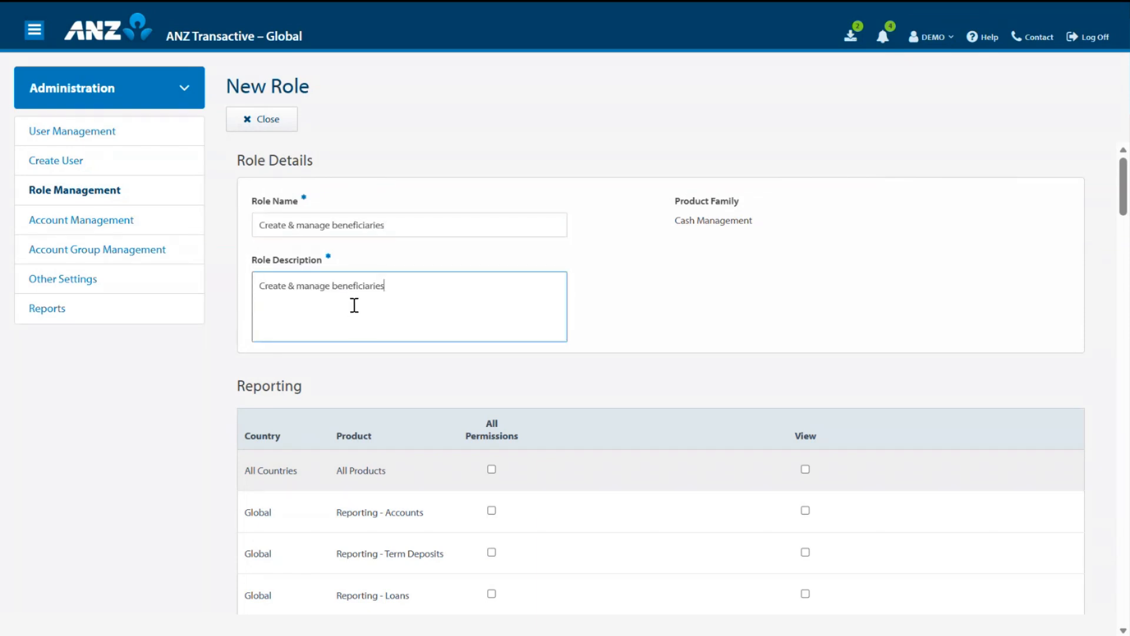
# Grant the new role View and Manage permissions for All Products under Payee Management.
pyautogui.scroll(-1, 649, 368)
pyautogui.scroll(-2, 653, 372)
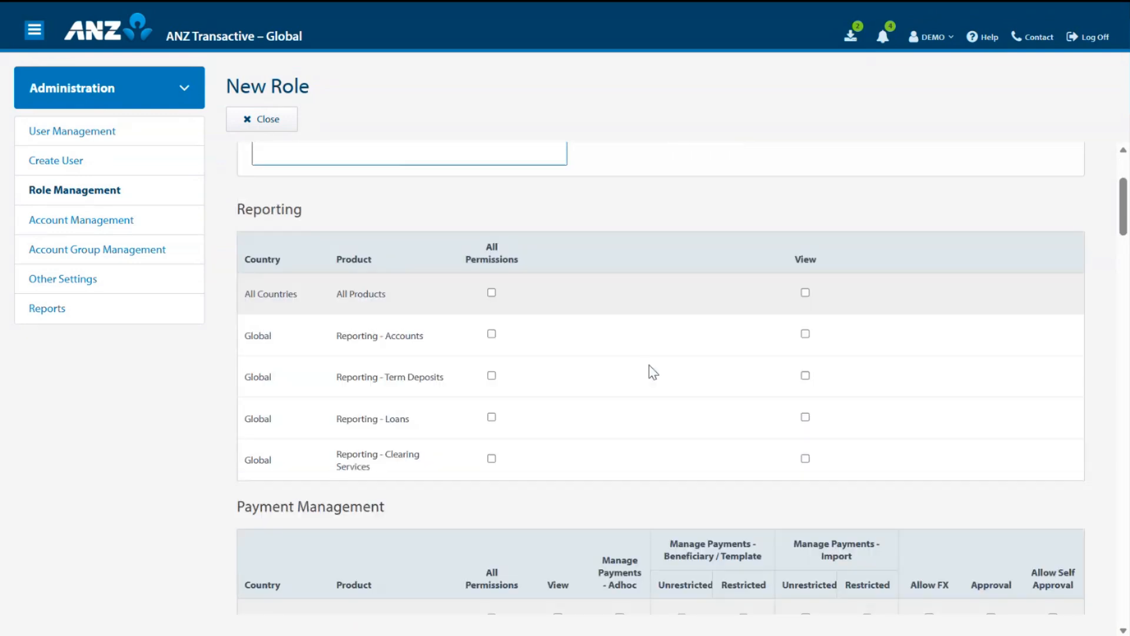
pyautogui.scroll(-4, 652, 372)
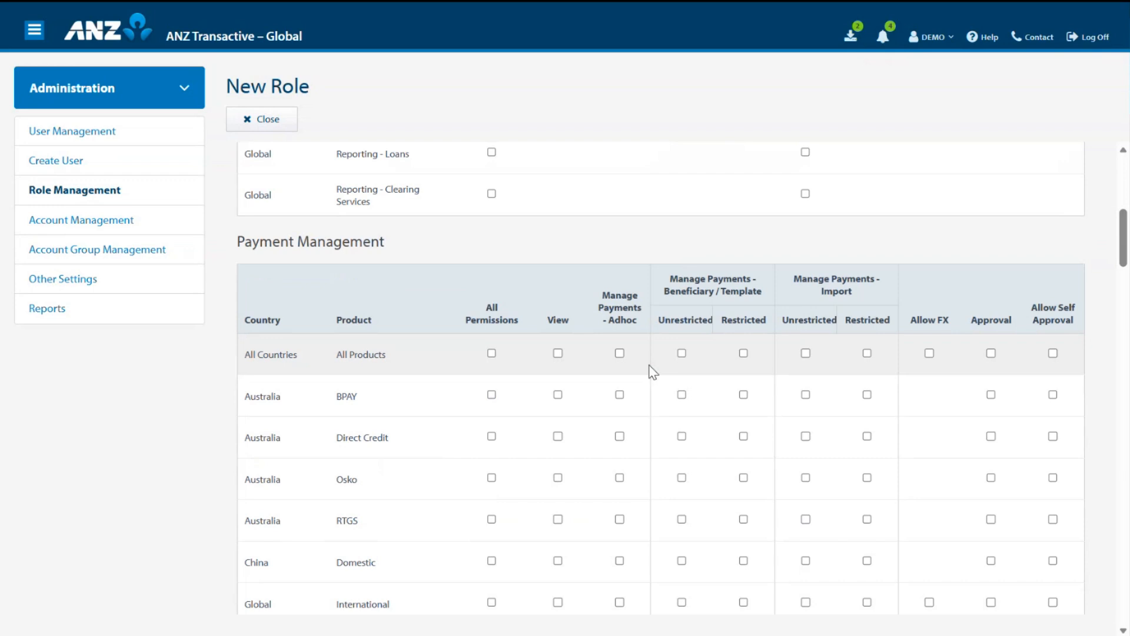
pyautogui.scroll(-15, 652, 372)
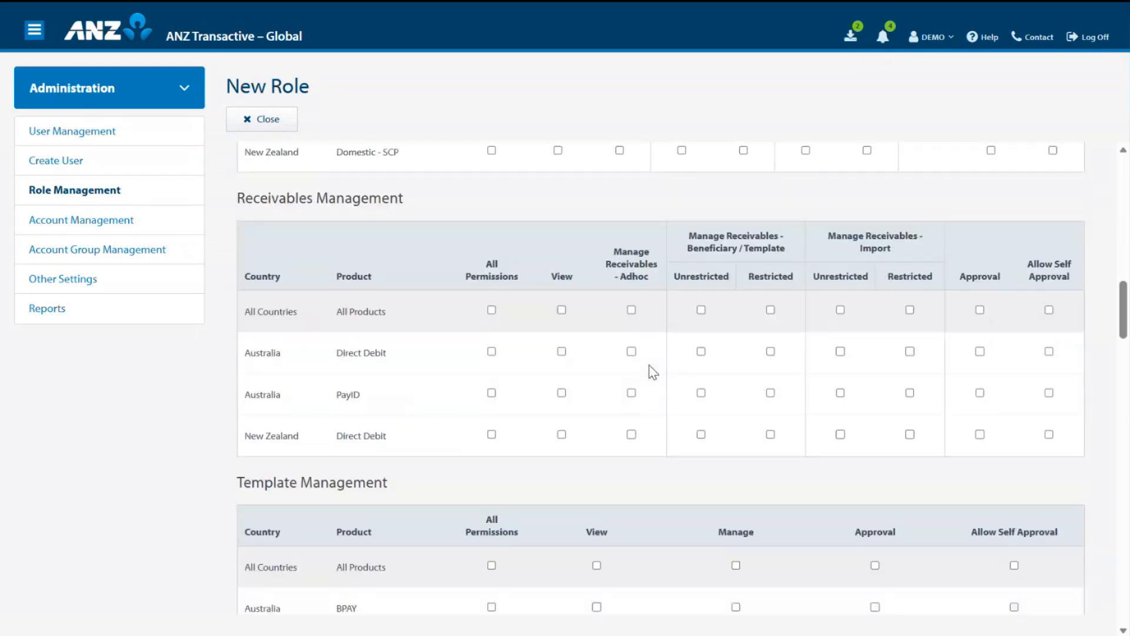
pyautogui.scroll(-10, 652, 372)
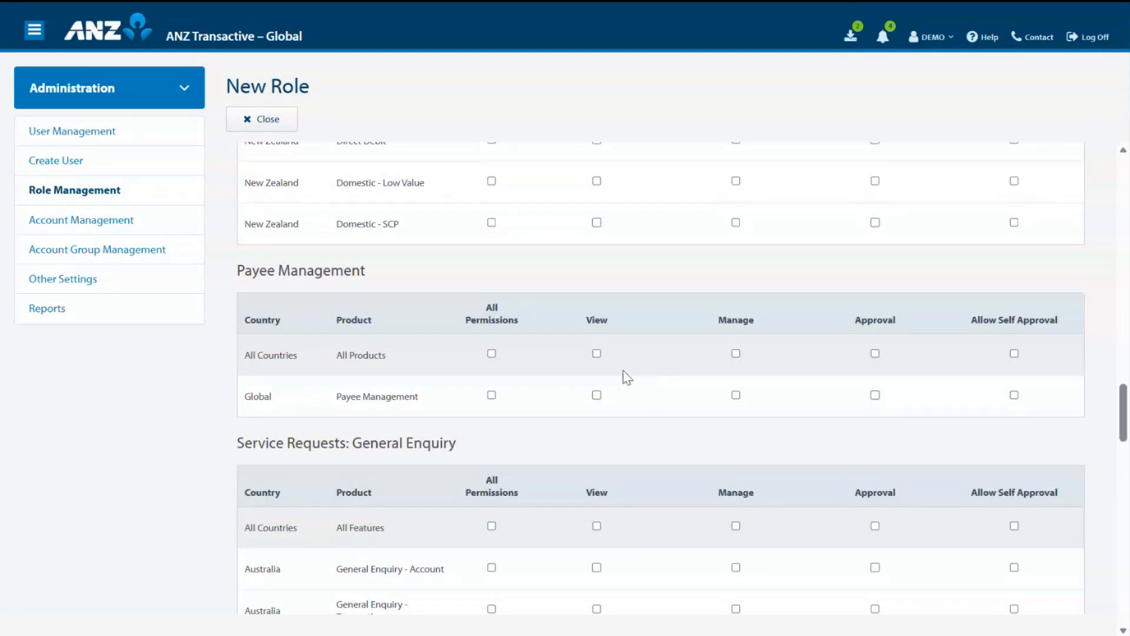
pyautogui.click(597, 353)
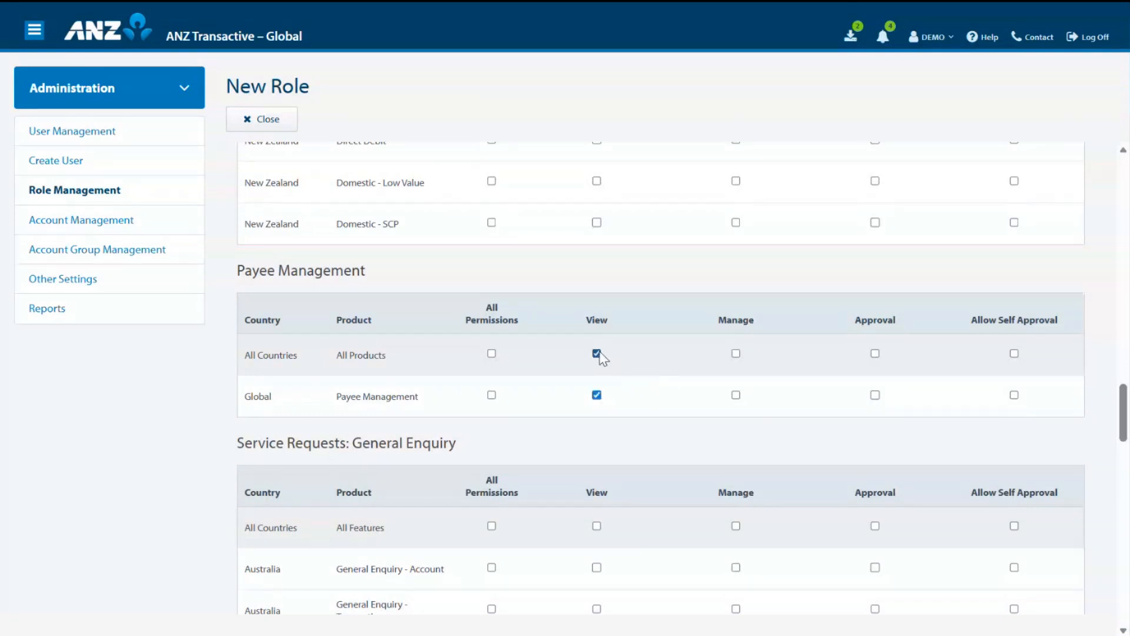
pyautogui.click(736, 353)
# Submit the new role for approval and return to the role list.
pyautogui.scroll(-10, 765, 400)
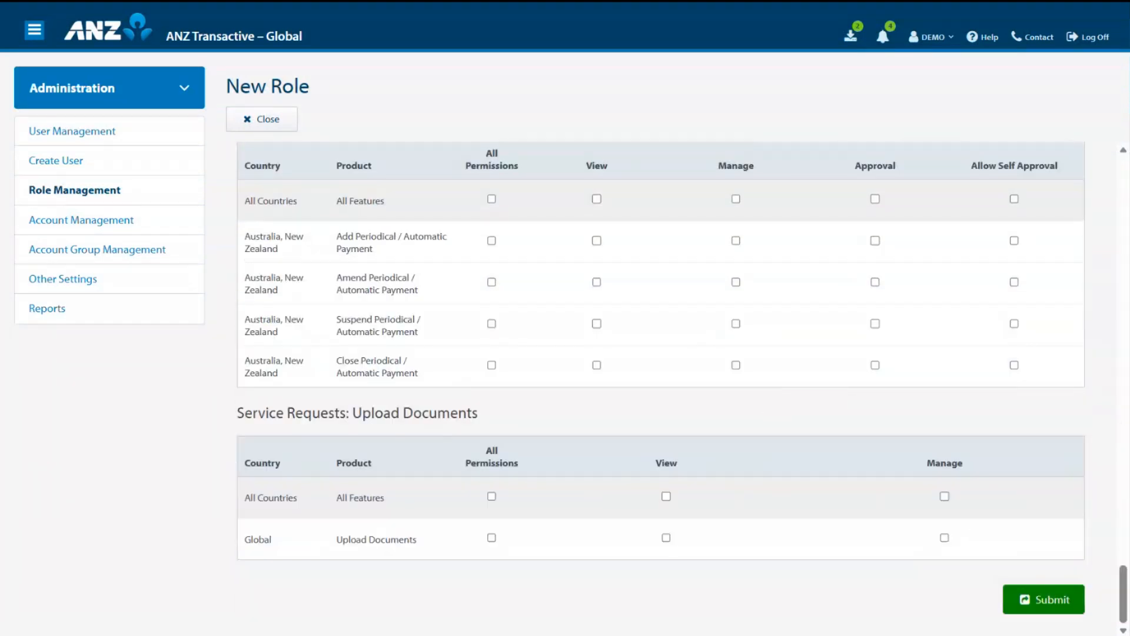
pyautogui.click(1053, 611)
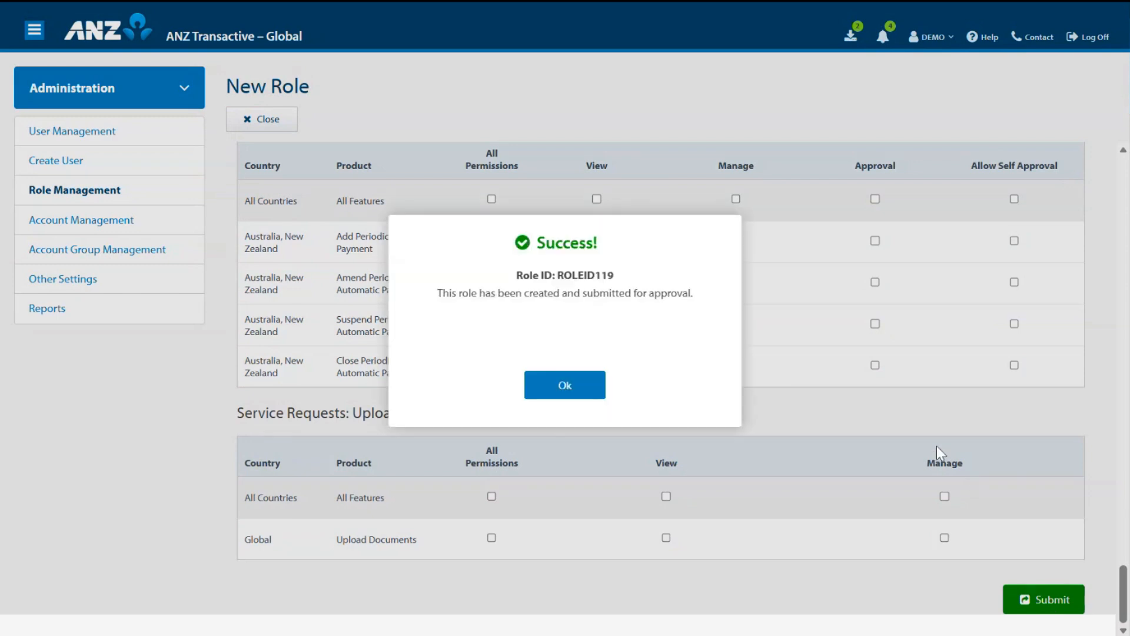
pyautogui.click(584, 394)
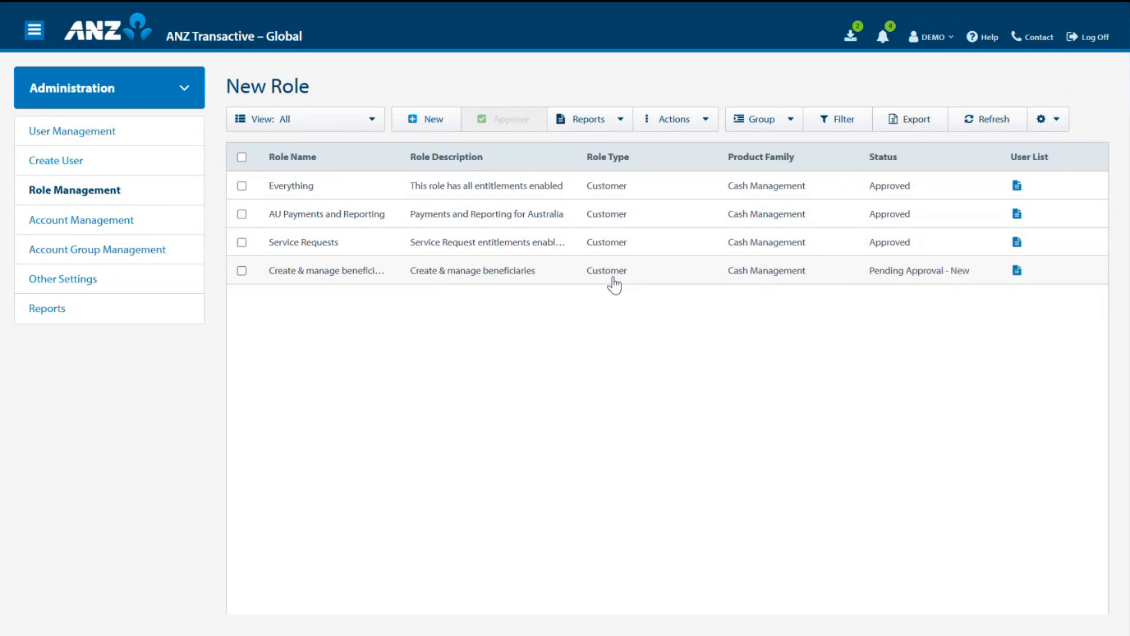
# Open Account 1 Name in Account Management for editing and highlight its account short name.
pyautogui.click(105, 221)
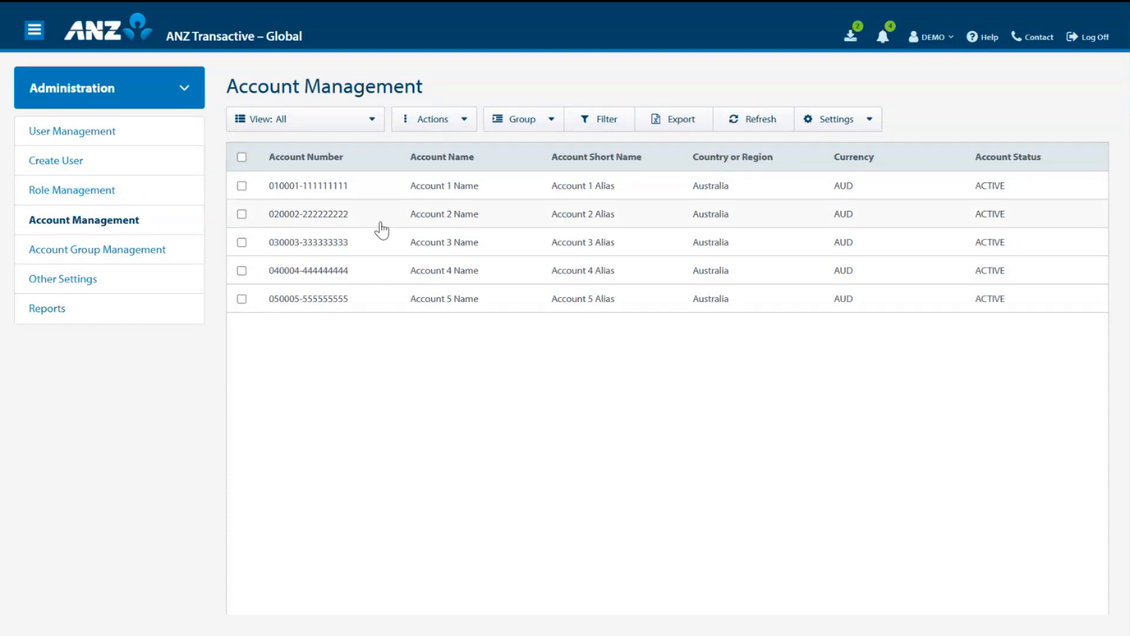
pyautogui.click(405, 187)
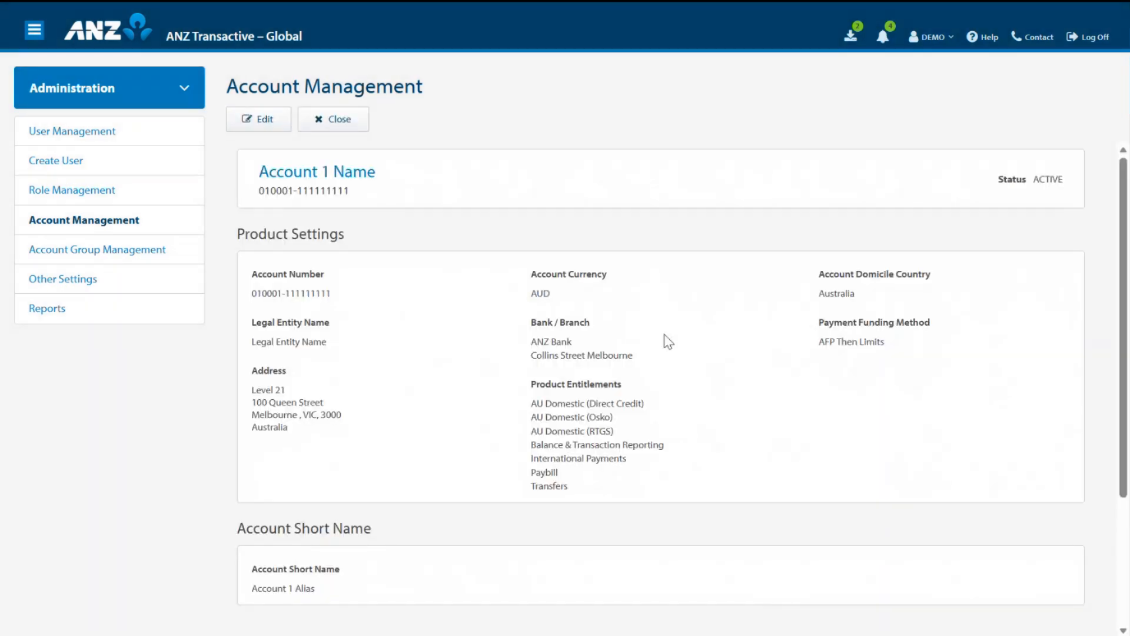
pyautogui.click(266, 122)
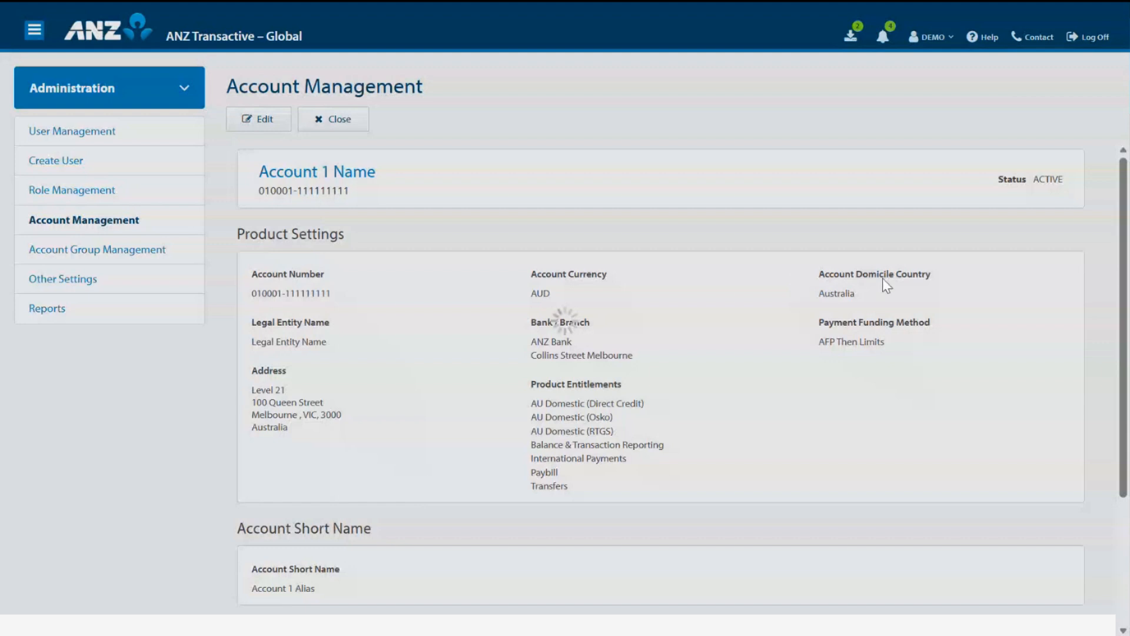
pyautogui.scroll(-3, 878, 276)
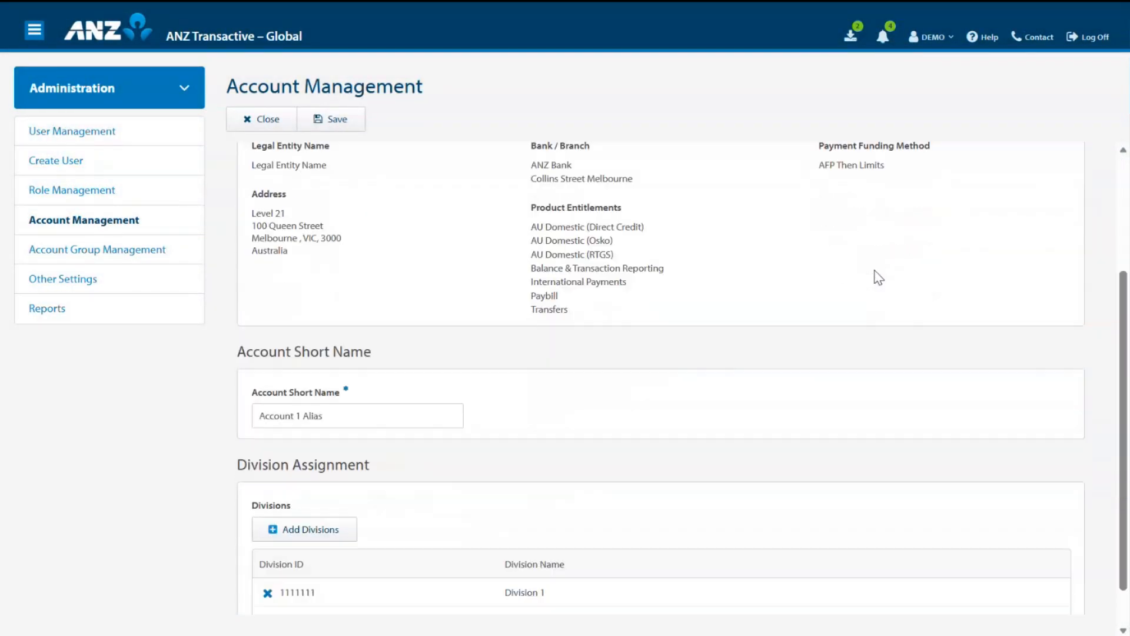
pyautogui.scroll(-1, 878, 277)
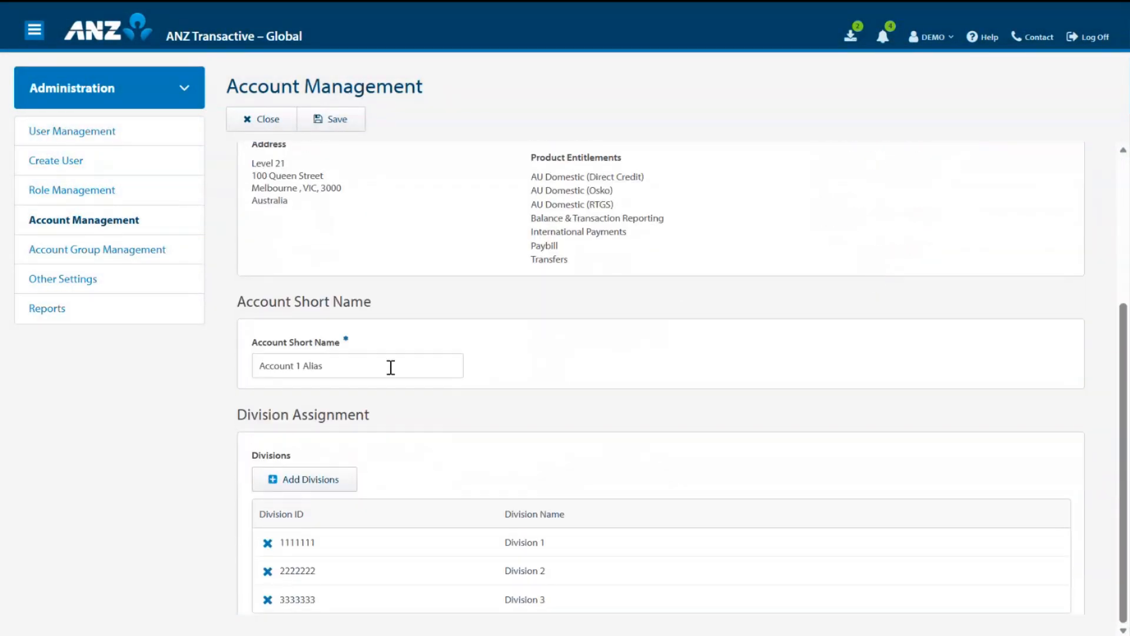
pyautogui.moveTo(391, 366); pyautogui.dragTo(202, 367)
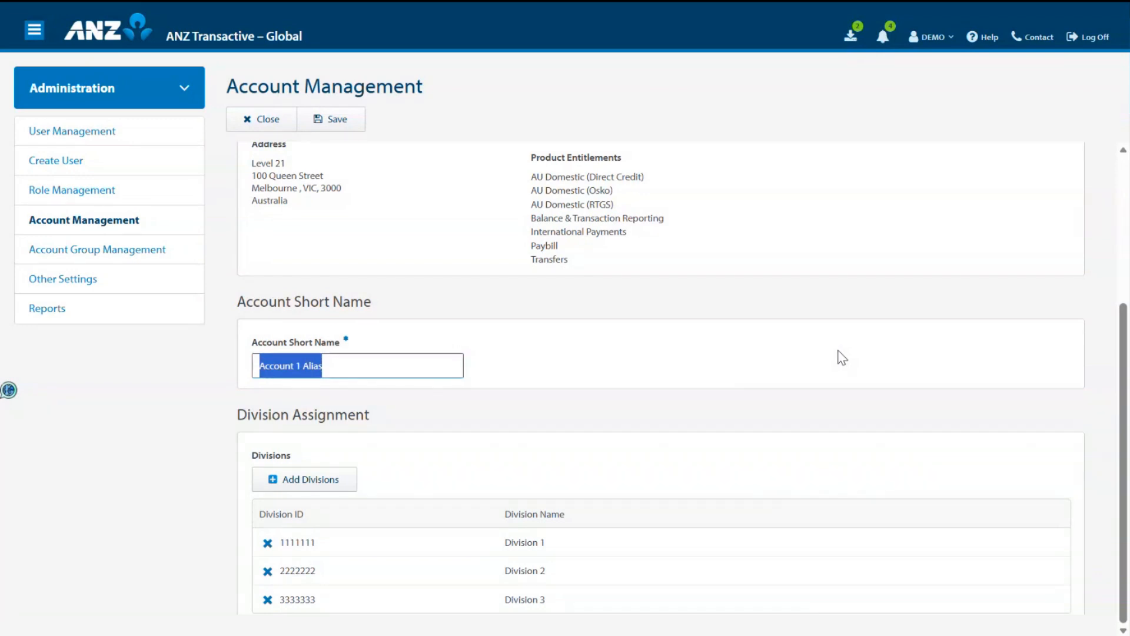
# Add Division 8 to the account's division assignment.
pyautogui.click(293, 483)
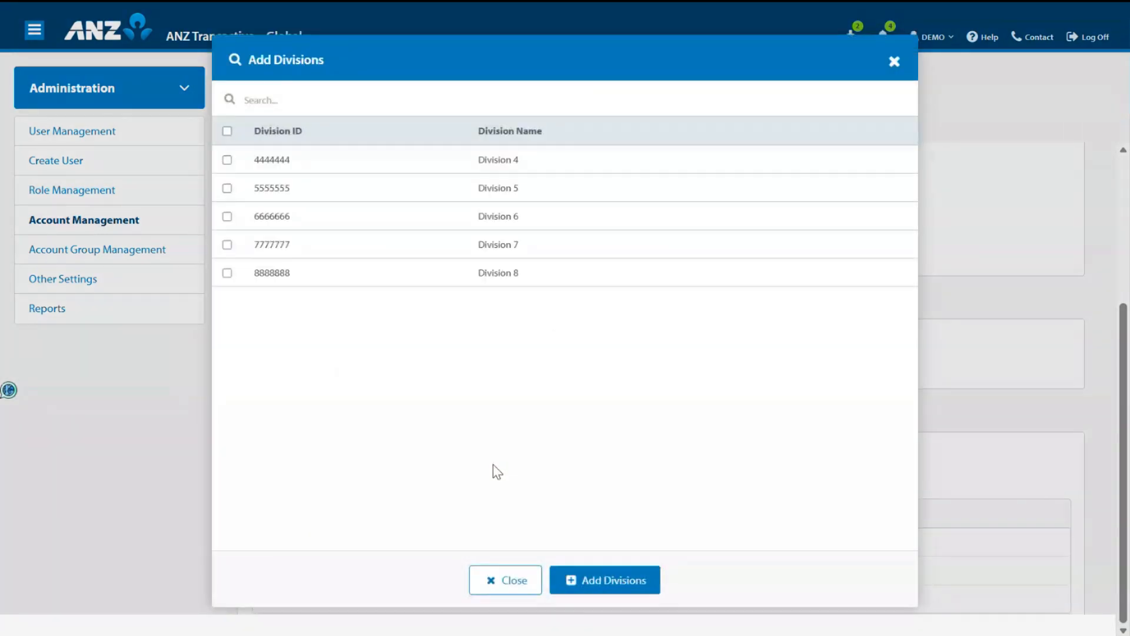
pyautogui.click(227, 273)
pyautogui.click(614, 579)
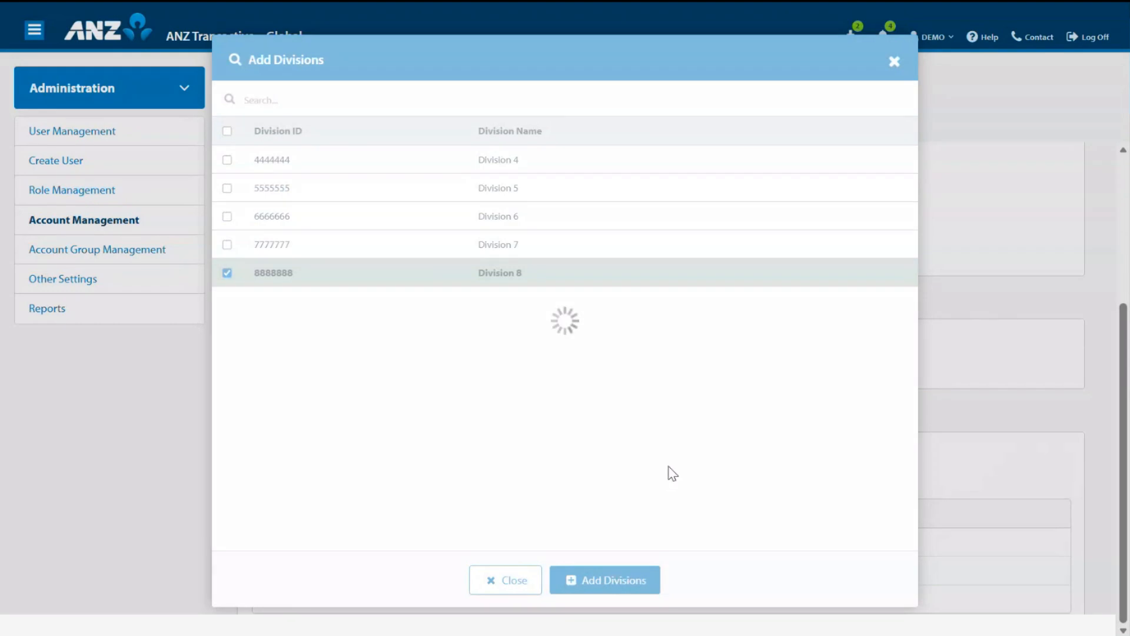
# Remove Division 1 from the account's division assignment and save the account settings.
pyautogui.scroll(-1, 675, 463)
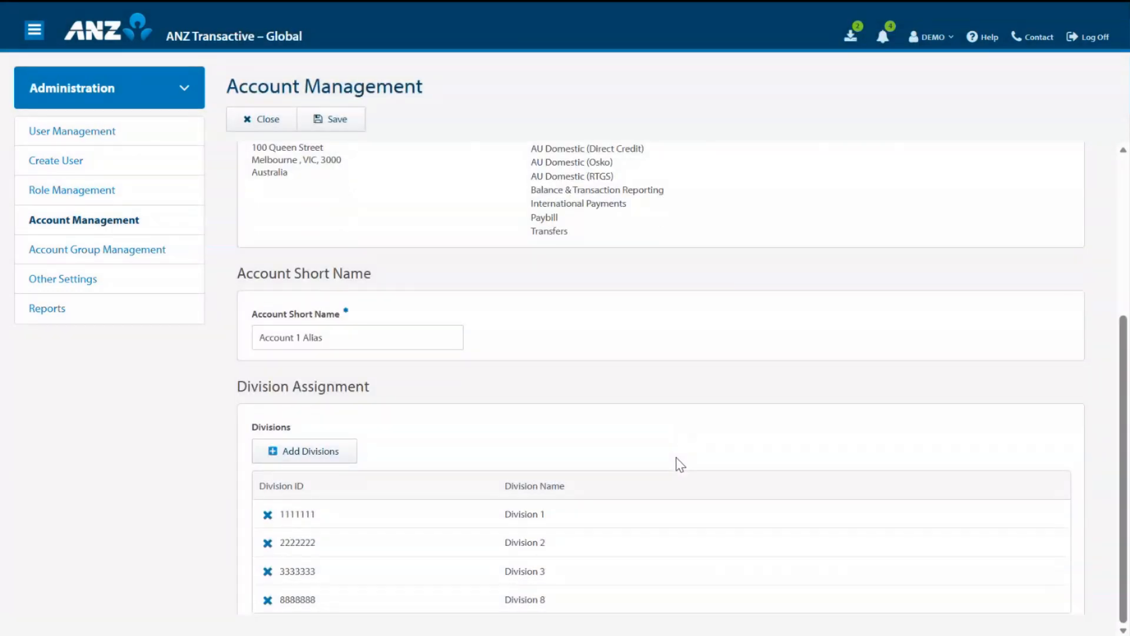
pyautogui.click(267, 515)
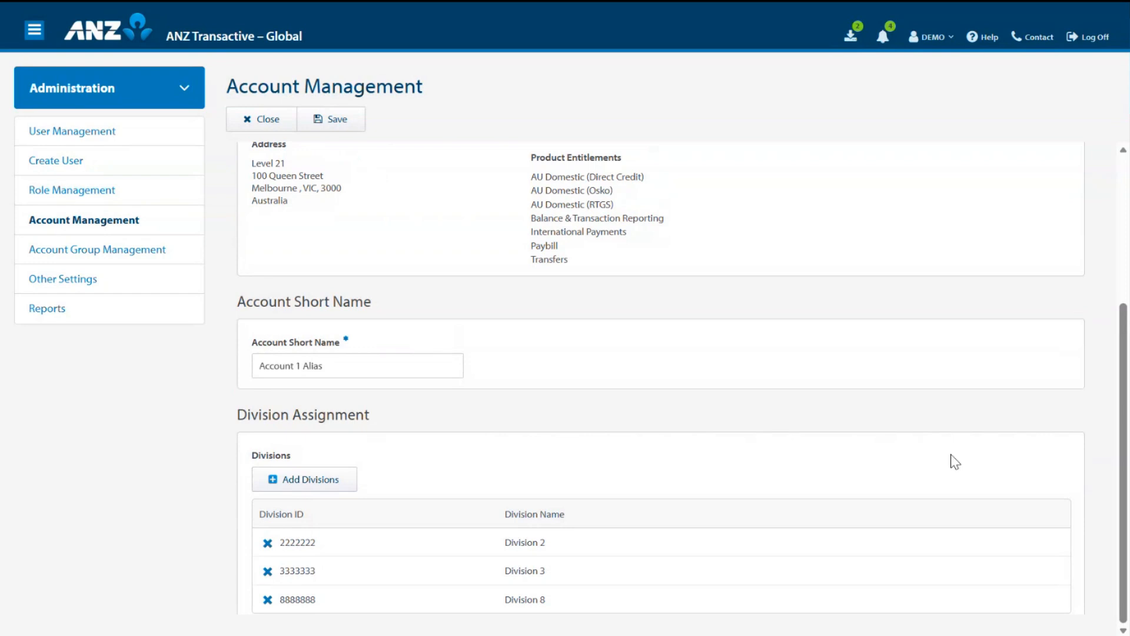
pyautogui.moveTo(53, 5)
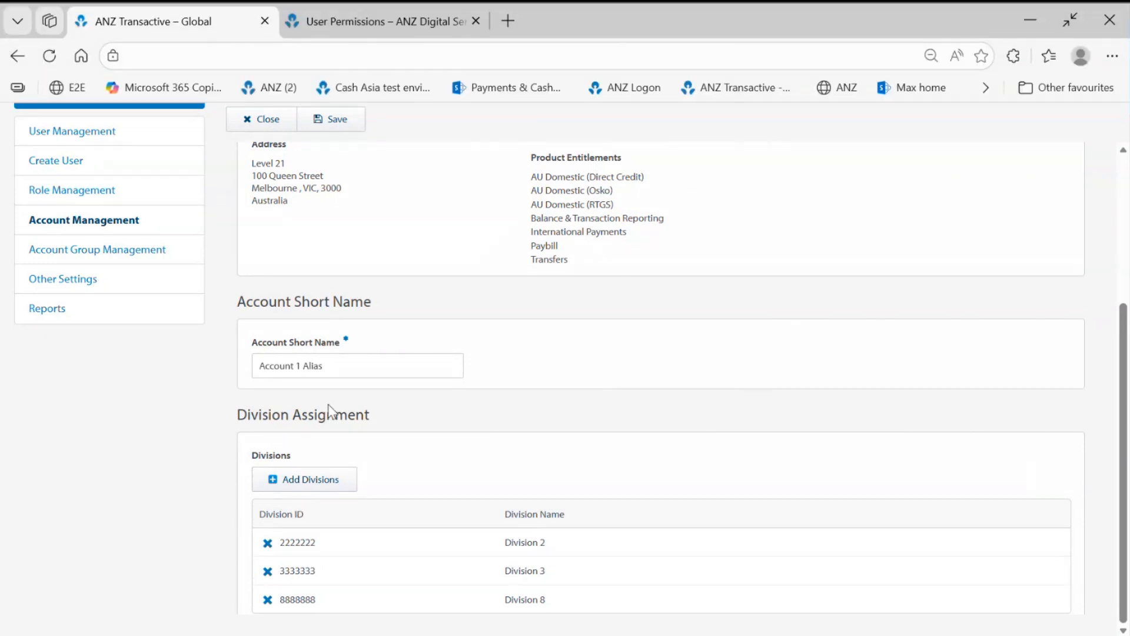
pyautogui.click(331, 120)
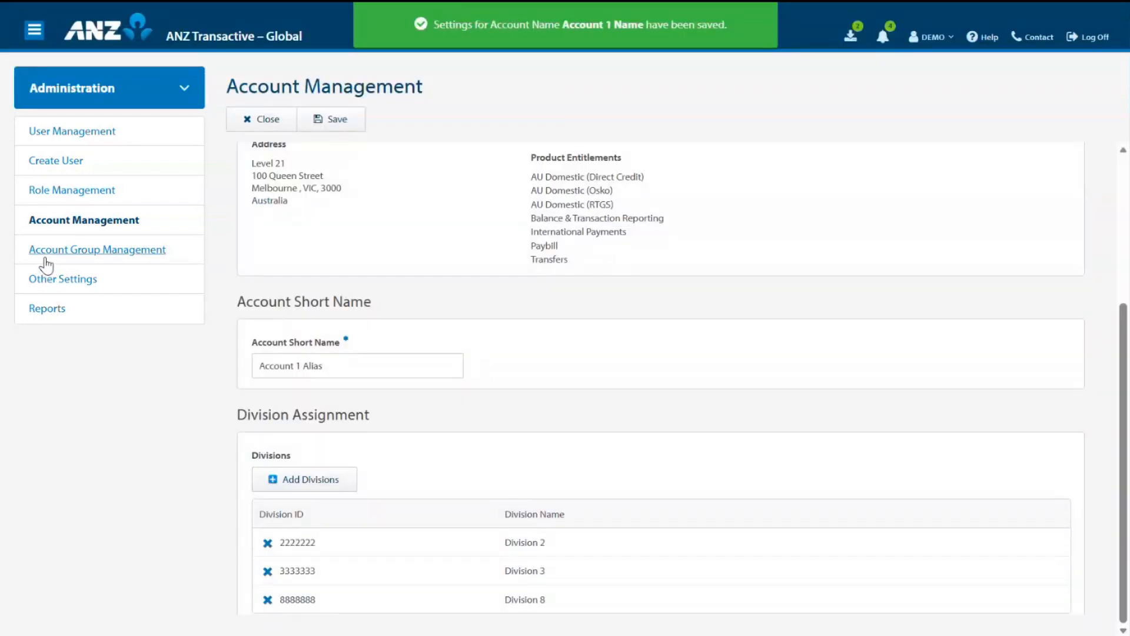
# Open Account Group Management, select Account Group 1 and examine the actions available for it.
pyautogui.click(47, 253)
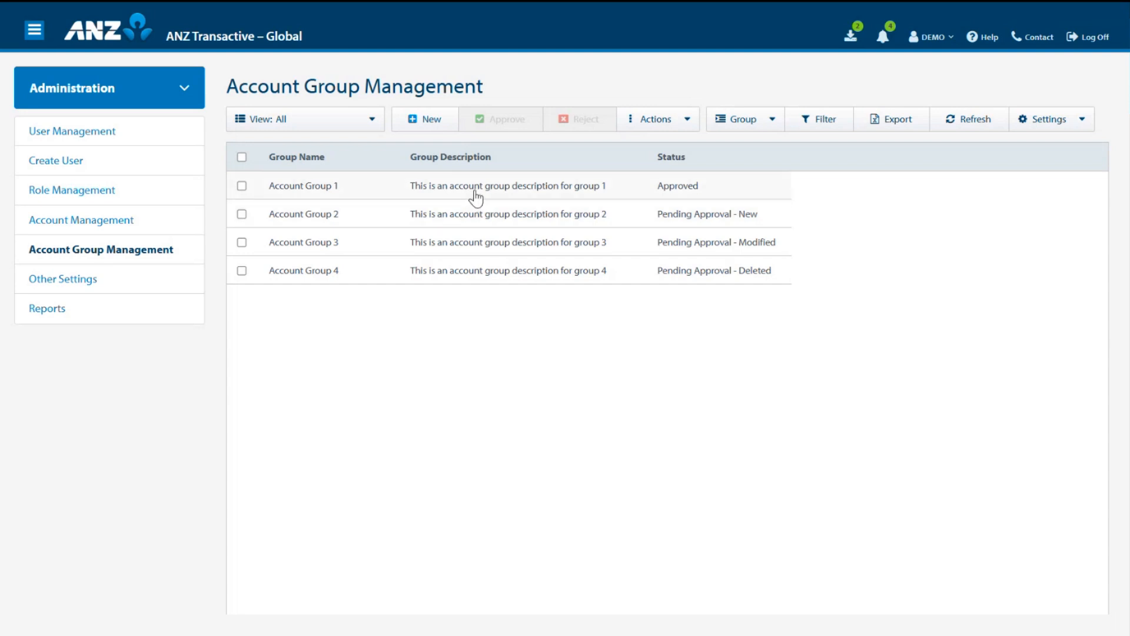
pyautogui.click(242, 186)
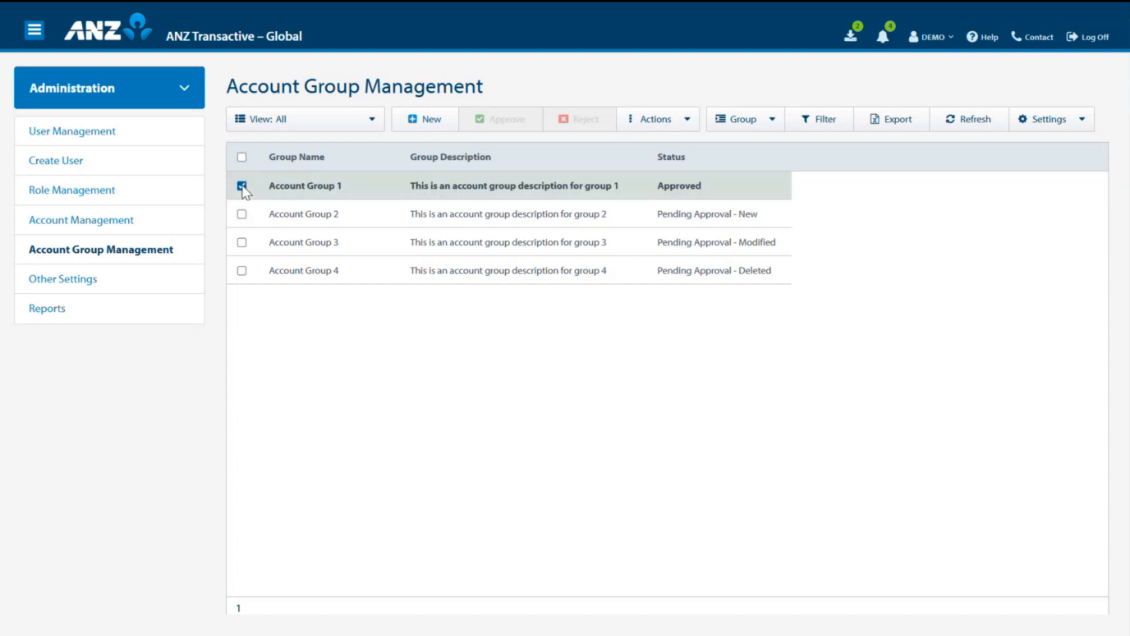
pyautogui.rightClick(311, 189)
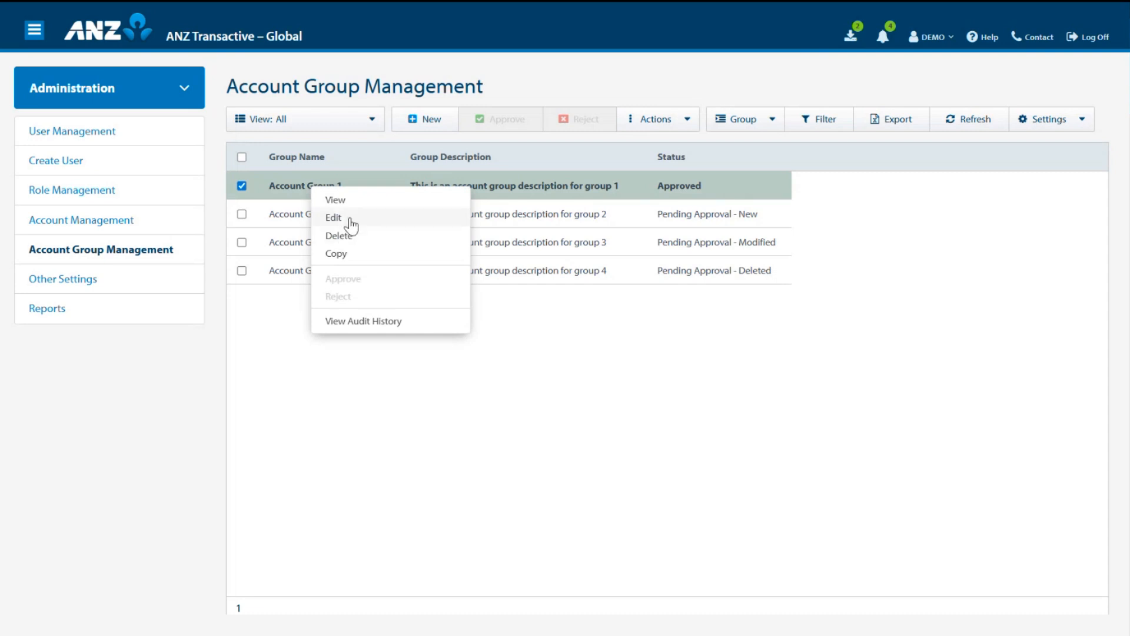
pyautogui.click(315, 401)
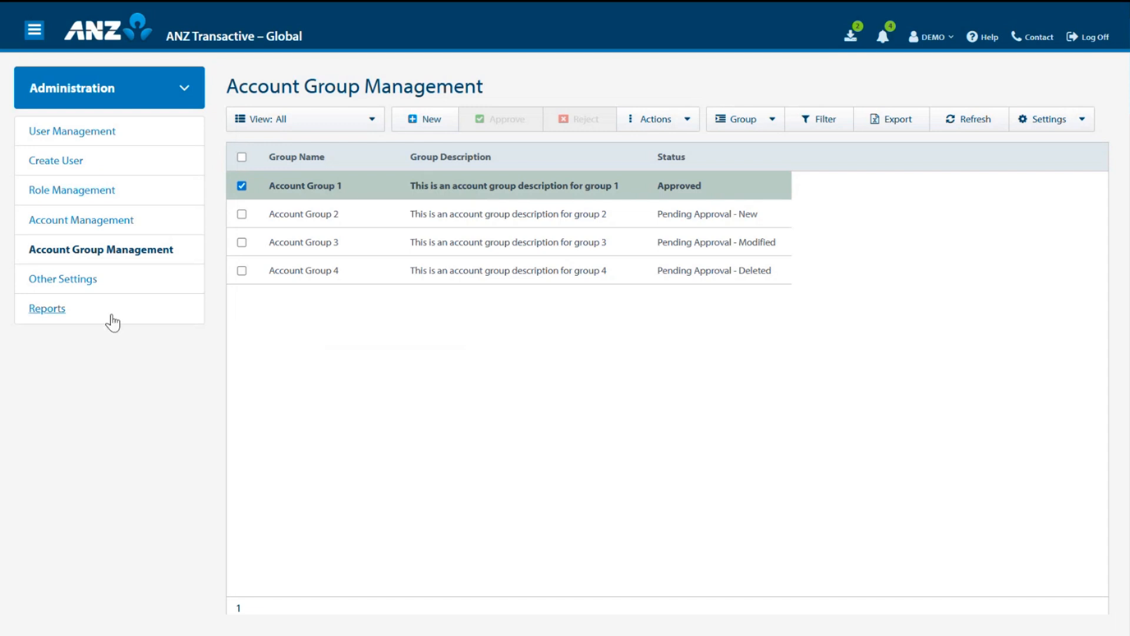
# In Other Settings, start a new authorisation panel with "Domestic Payroll Panel" as both its name and description.
pyautogui.click(78, 281)
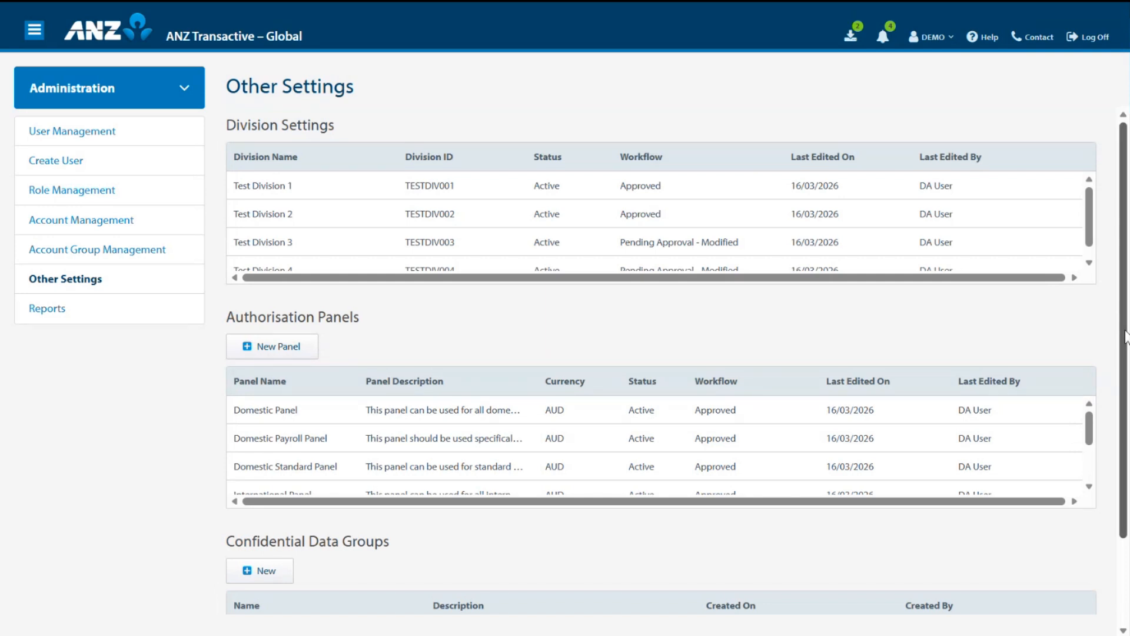
pyautogui.moveTo(1126, 336); pyautogui.dragTo(1125, 346)
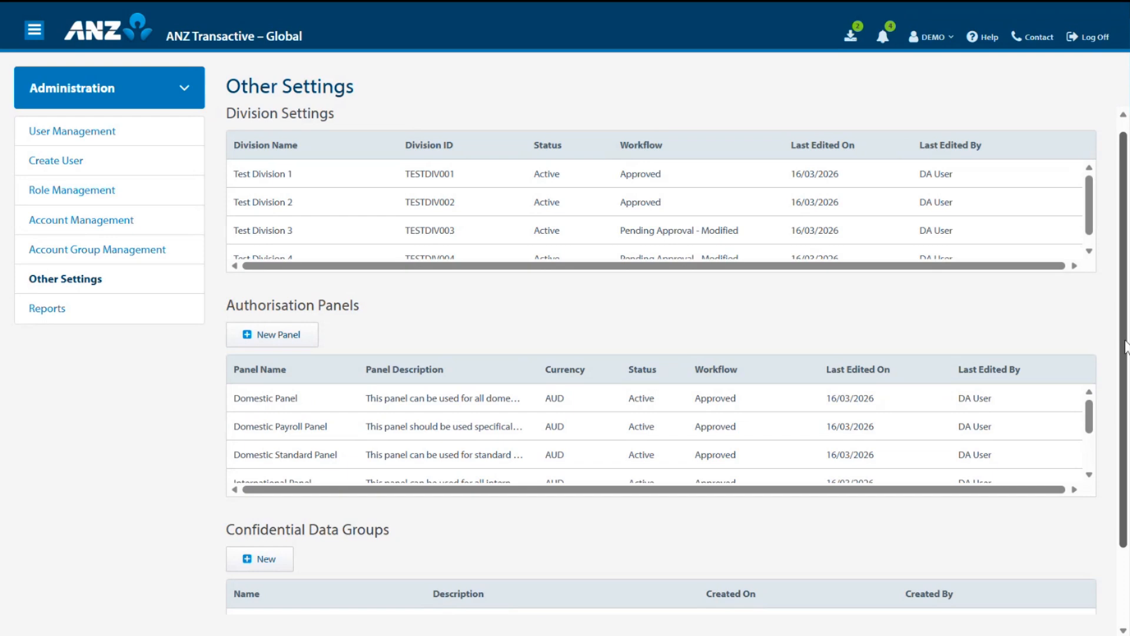
pyautogui.moveTo(1126, 347)
pyautogui.mouseDown()
pyautogui.moveTo(1127, 371)
pyautogui.moveTo(1128, 325)
pyautogui.mouseUp()
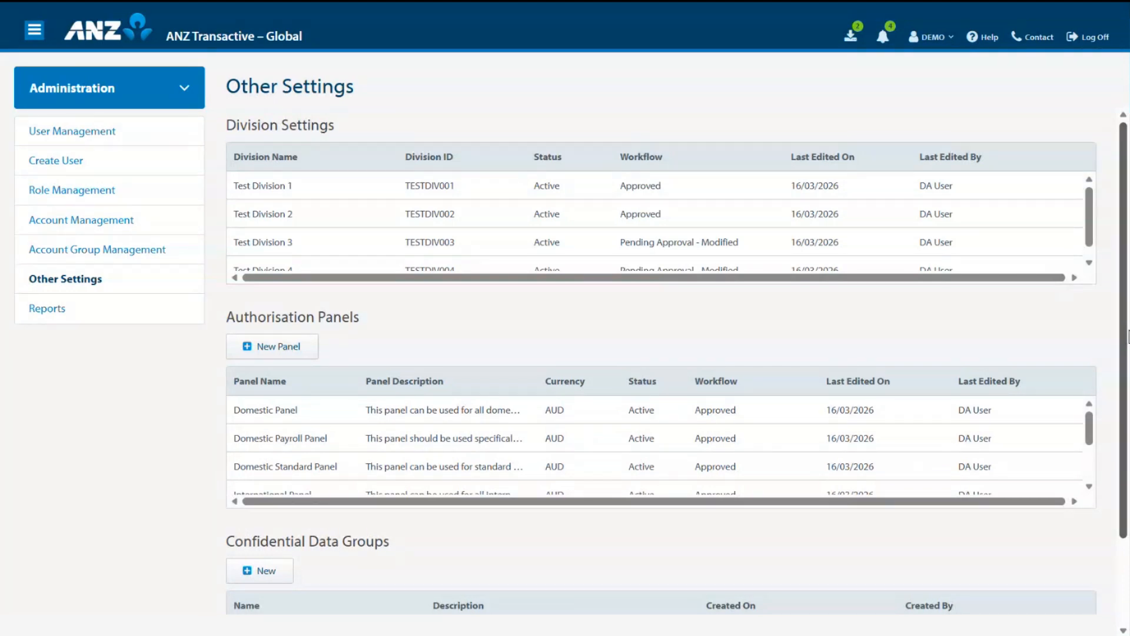
pyautogui.click(288, 353)
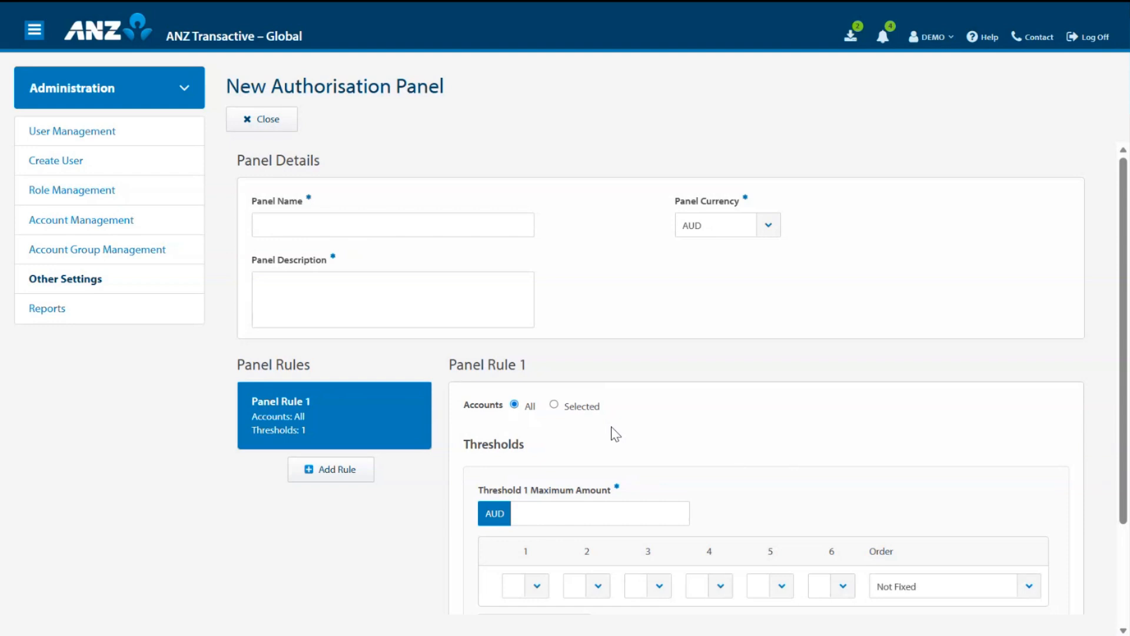
pyautogui.click(365, 223)
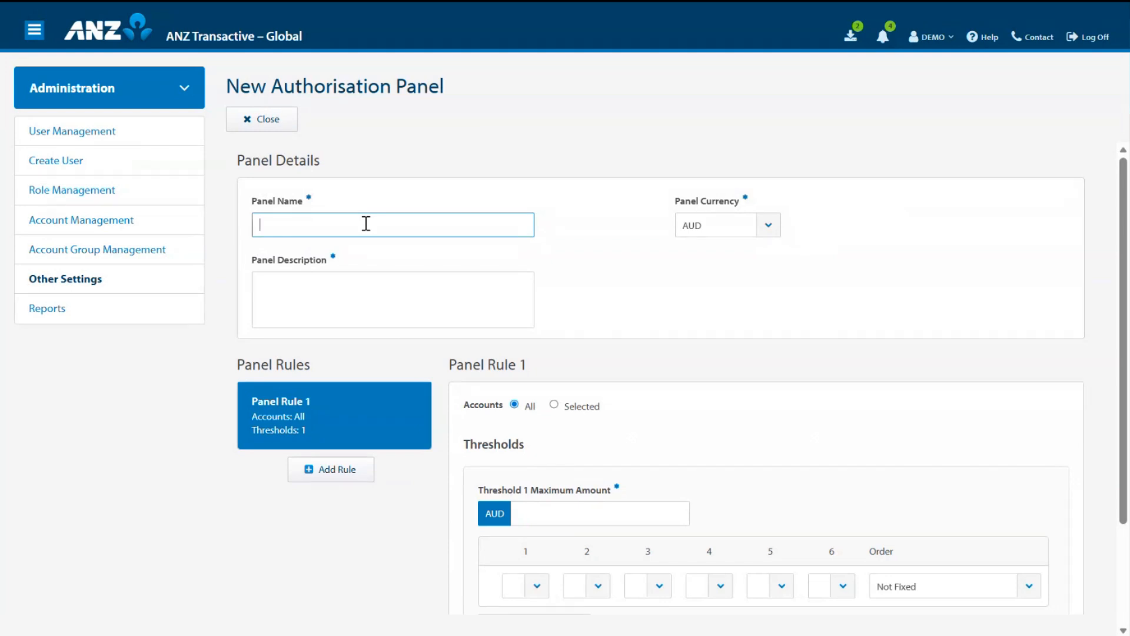
pyautogui.write('Domestic Payroll Panel')
pyautogui.click(358, 293)
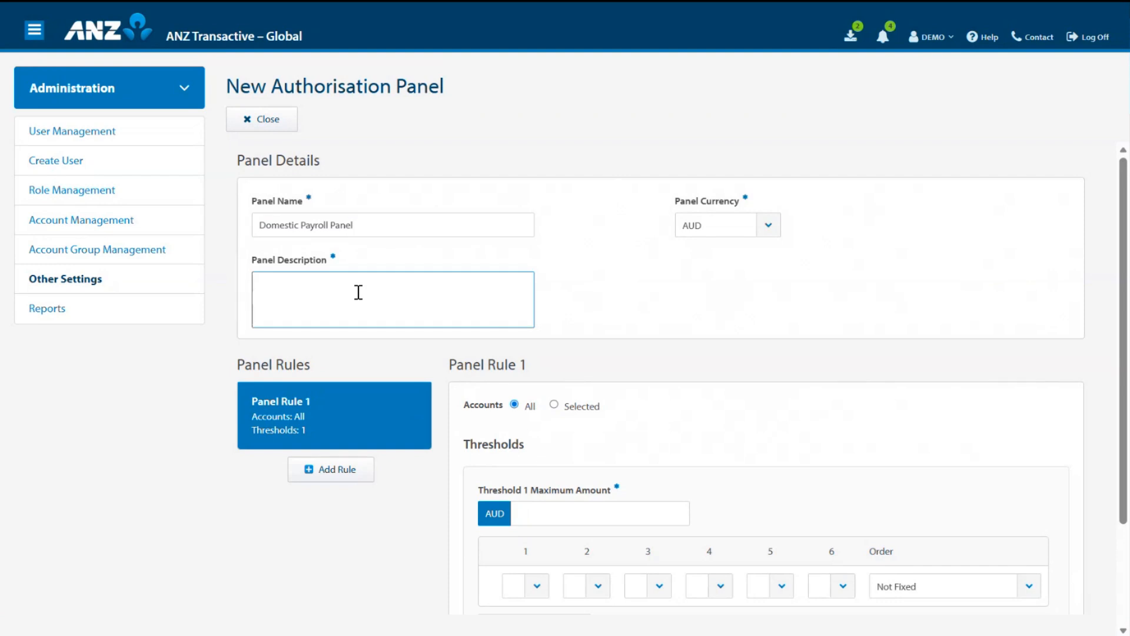
pyautogui.write('Domestic Payroll Panel')
# Set Panel Rule 1's Threshold 1 maximum amount to AUD 999,999,999 and its authorisation sequence to A, B, B.
pyautogui.scroll(-3, 744, 438)
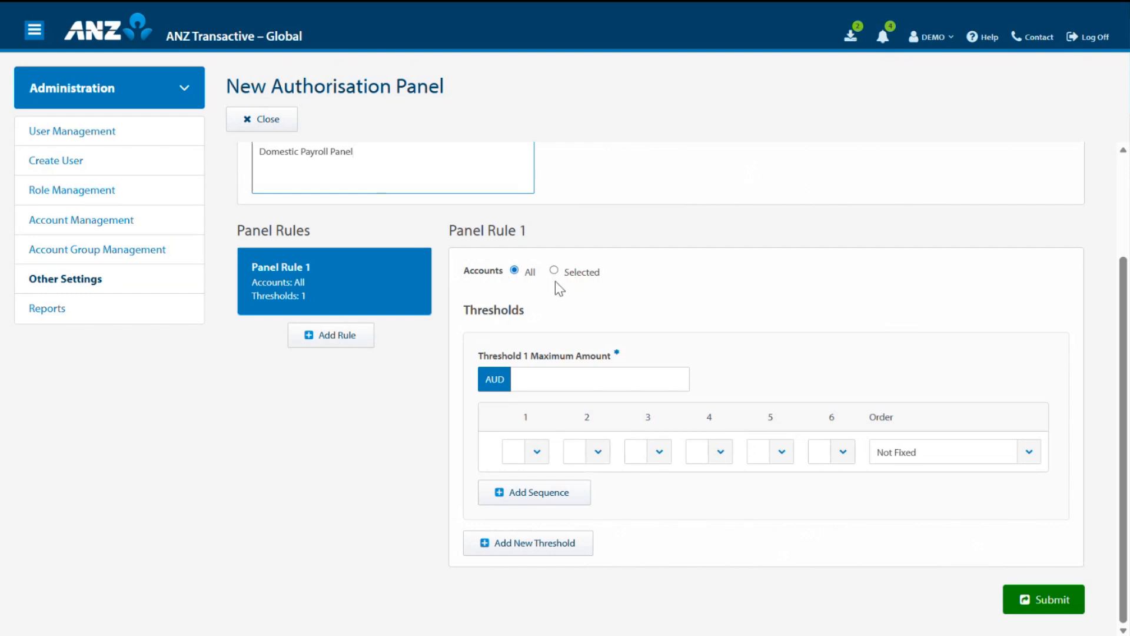
pyautogui.click(571, 378)
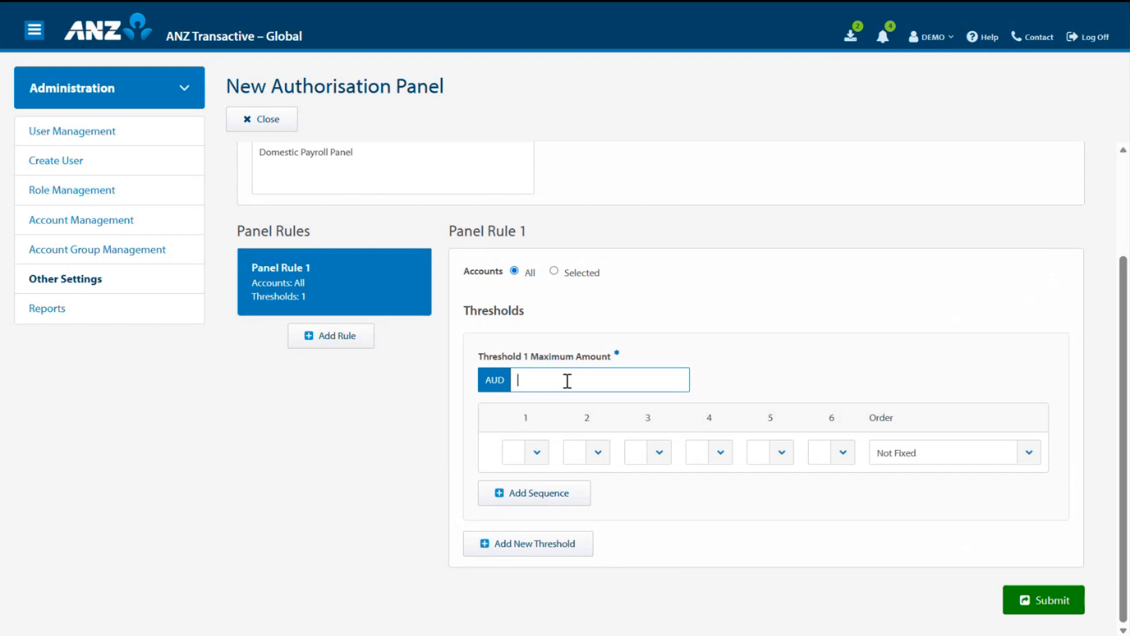
pyautogui.write('999999999')
pyautogui.click(537, 453)
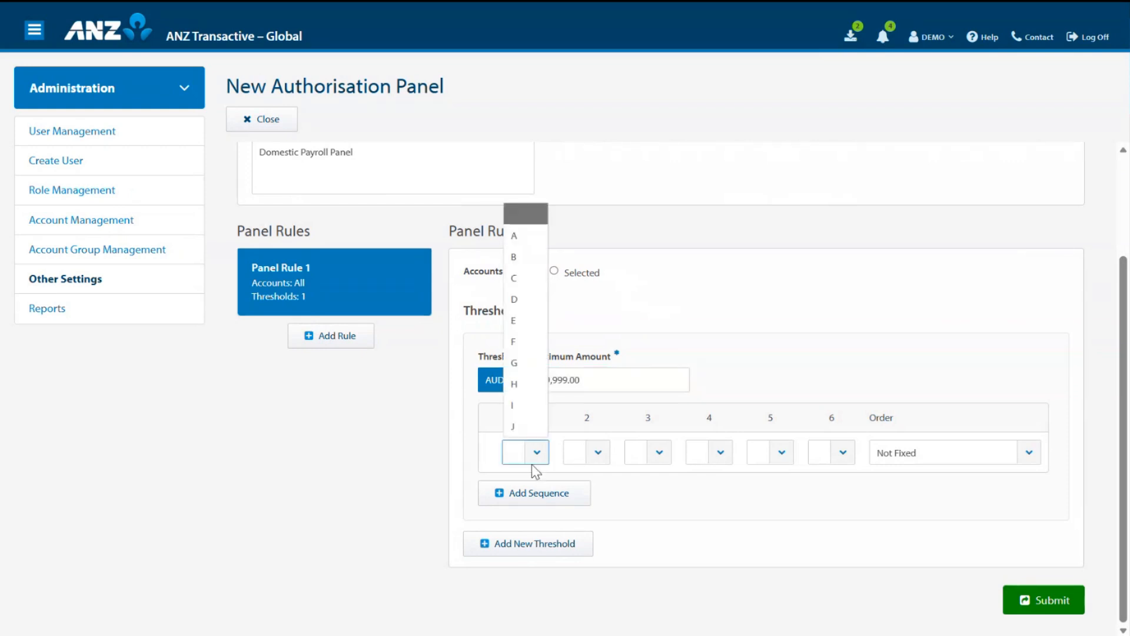
pyautogui.click(514, 235)
pyautogui.click(598, 452)
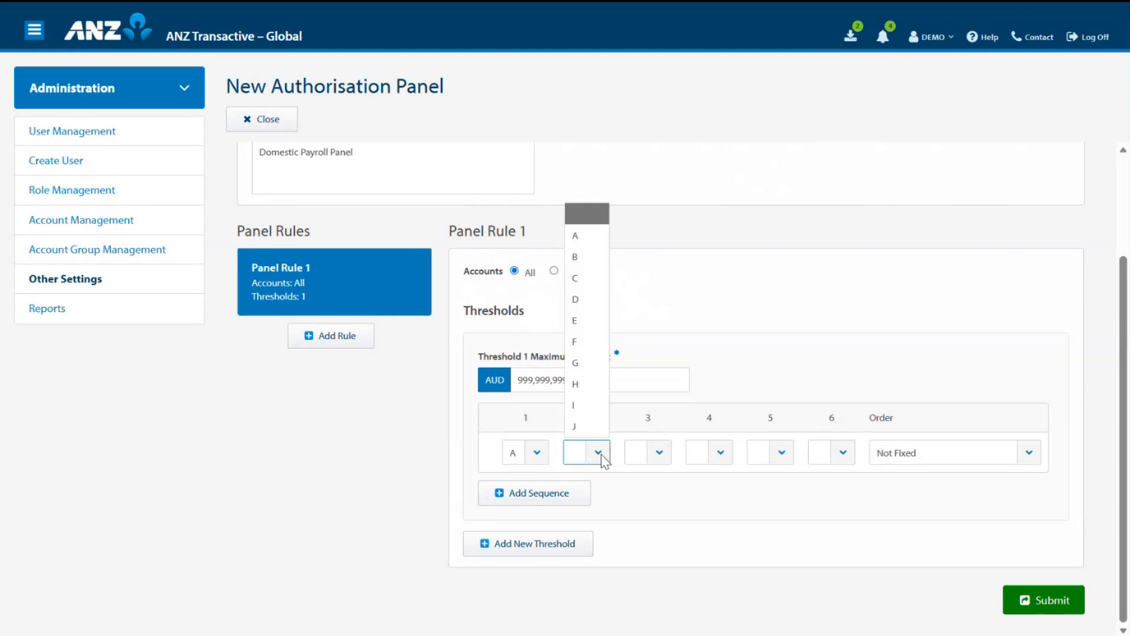
pyautogui.click(606, 257)
pyautogui.click(659, 453)
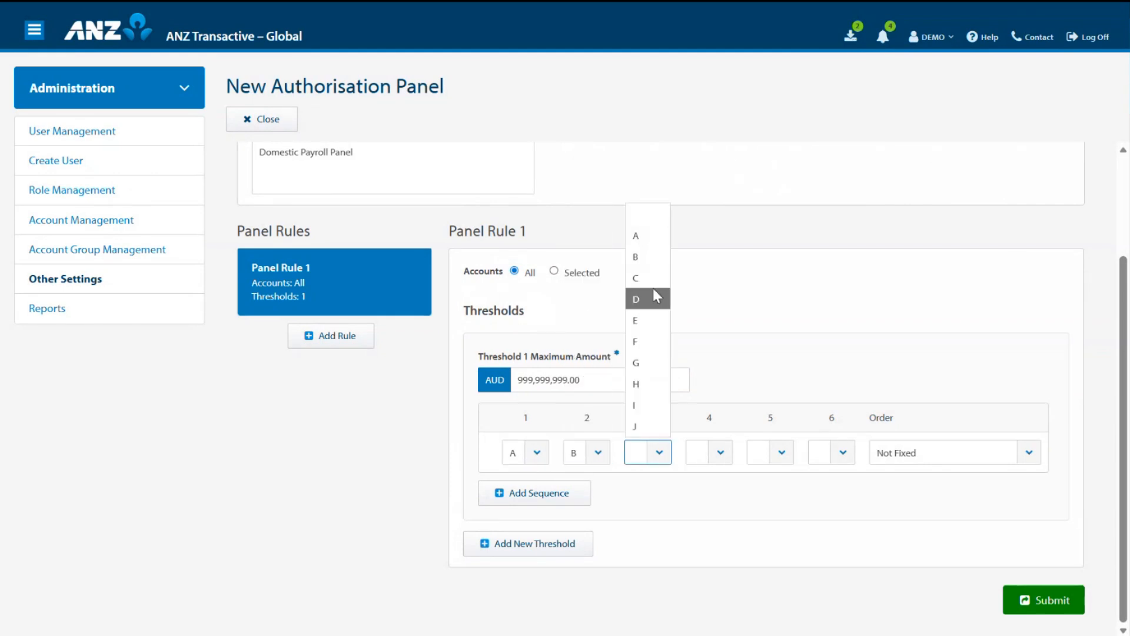
pyautogui.click(650, 258)
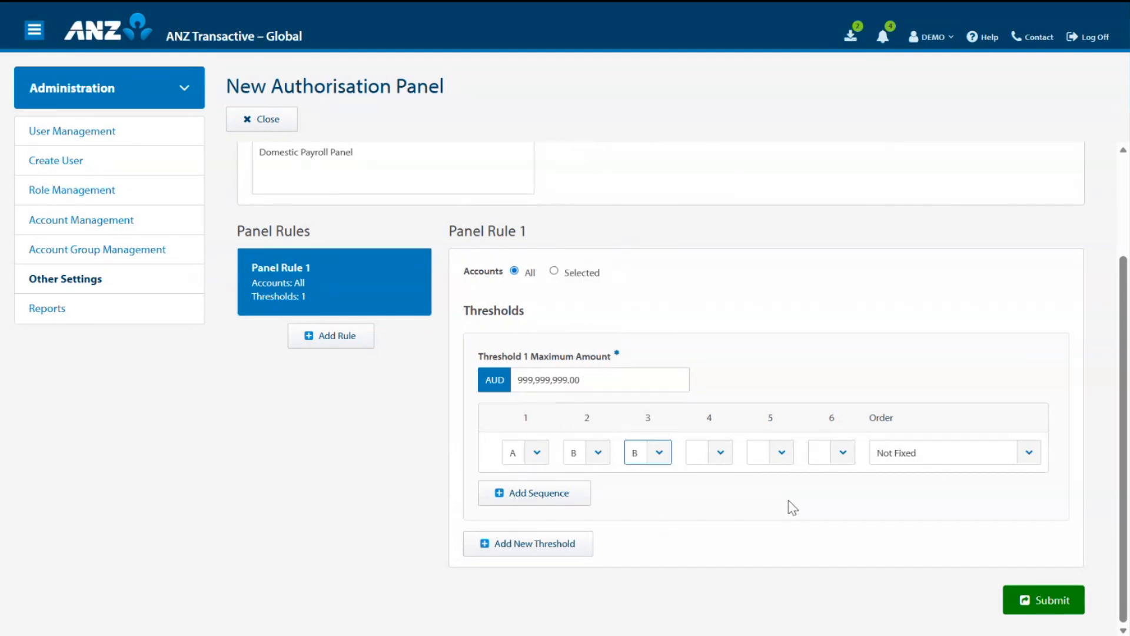
# Set the sequence's order to Fixed First and submit the new panel for approval.
pyautogui.click(1030, 458)
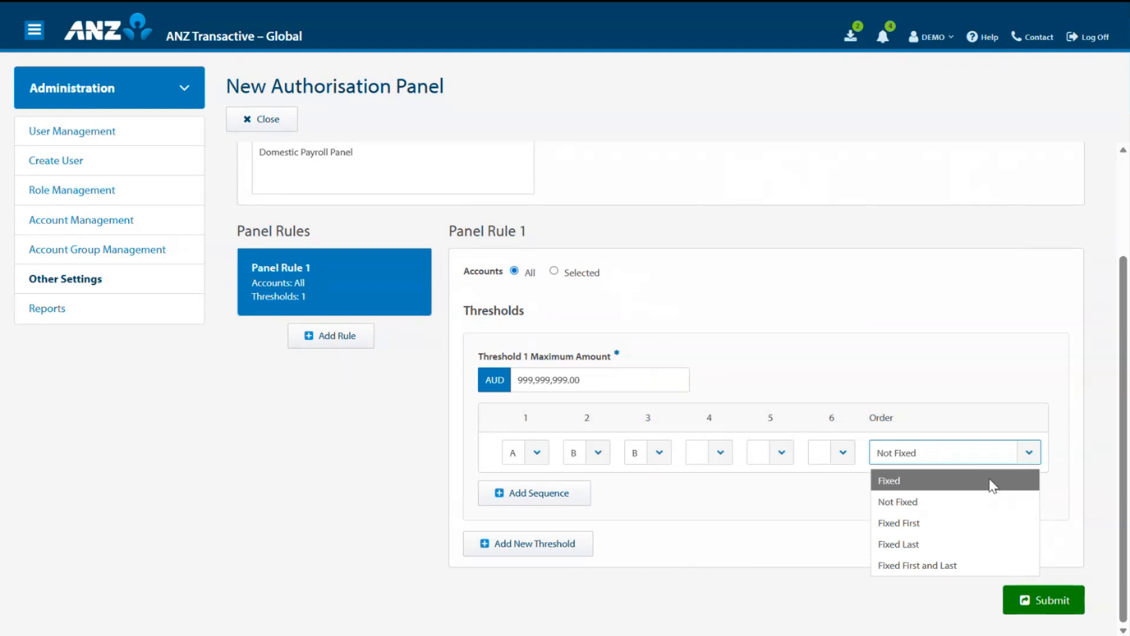
pyautogui.click(977, 530)
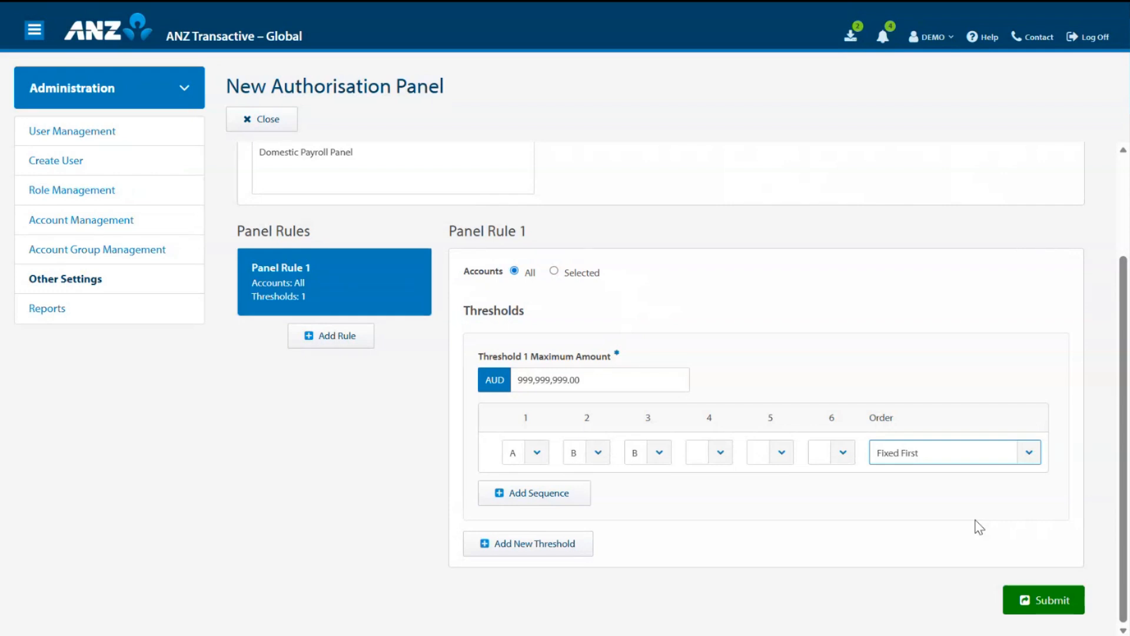
pyautogui.click(1052, 599)
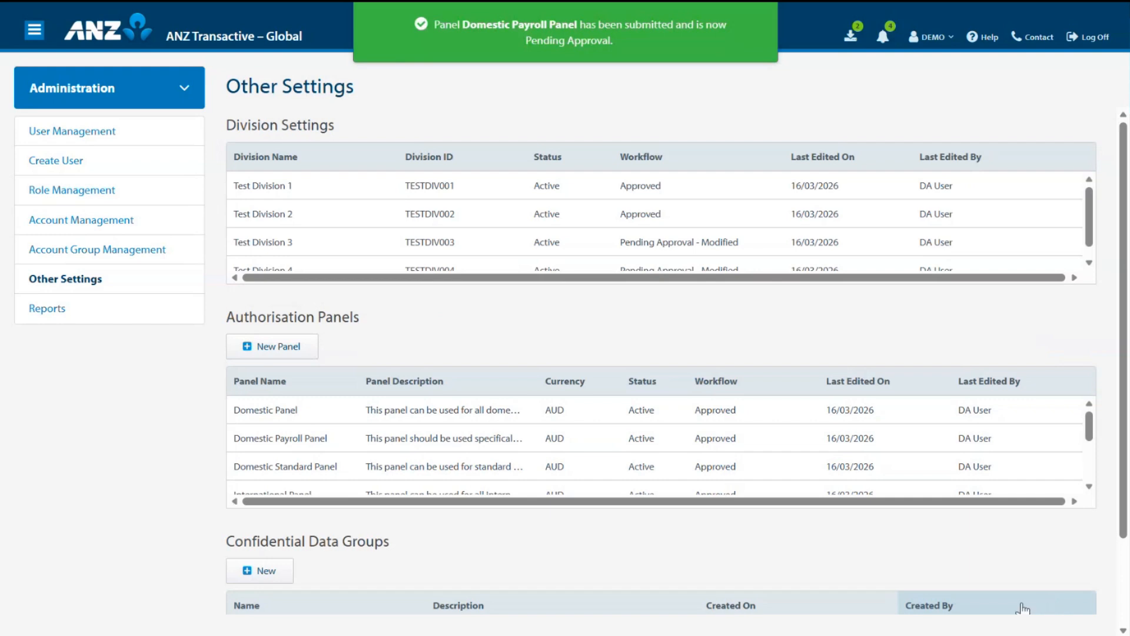
# Open the Domestic Payroll Panel pending approval at the end of the Authorisation Panels list and approve it.
pyautogui.moveTo(1090, 228); pyautogui.dragTo(1086, 259)
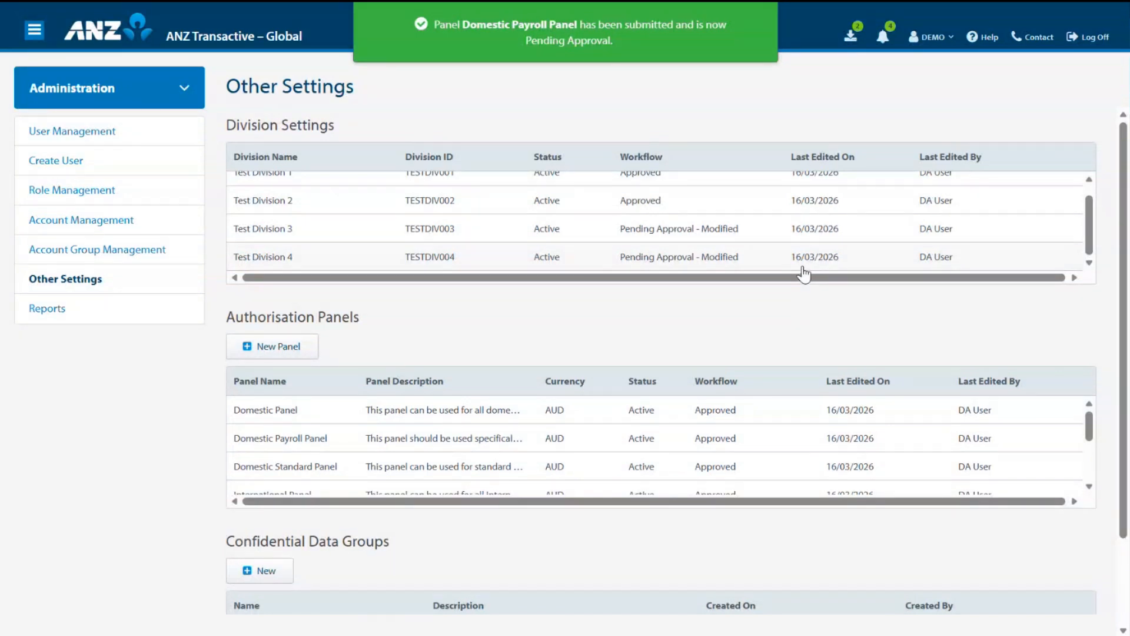
pyautogui.moveTo(1089, 425); pyautogui.dragTo(1105, 476)
pyautogui.rightClick(725, 480)
pyautogui.click(714, 482)
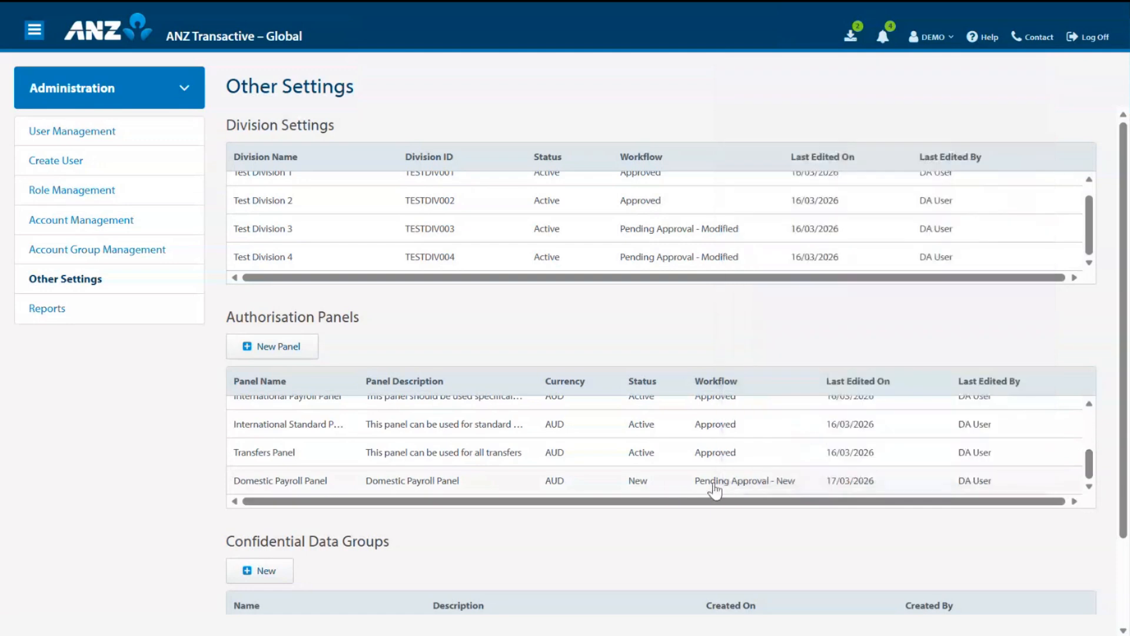
pyautogui.click(714, 482)
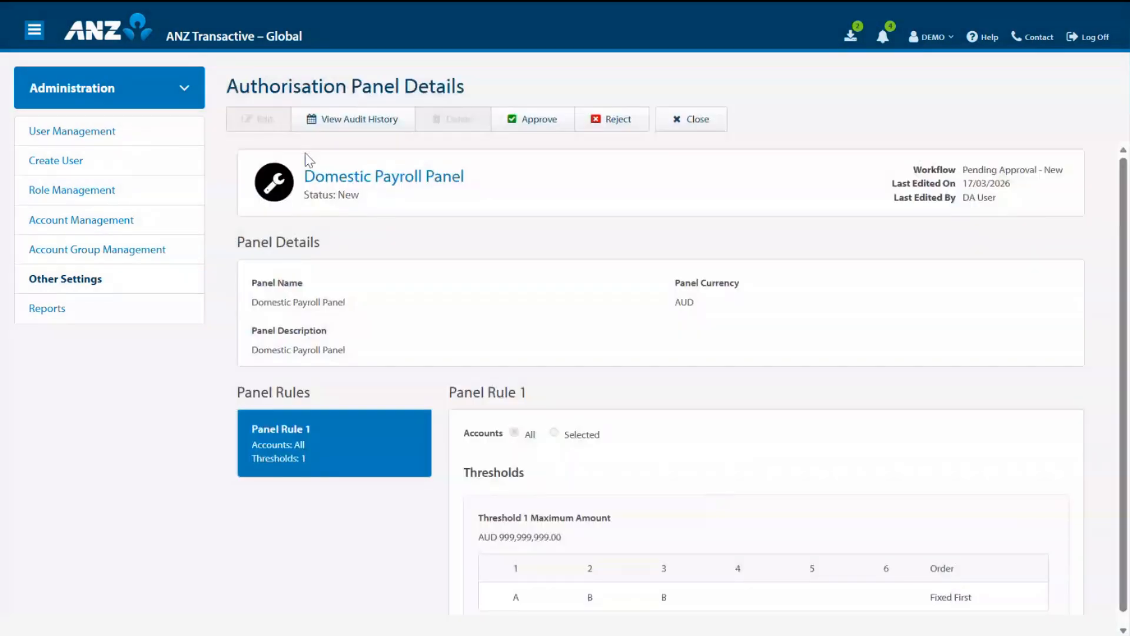
pyautogui.click(555, 134)
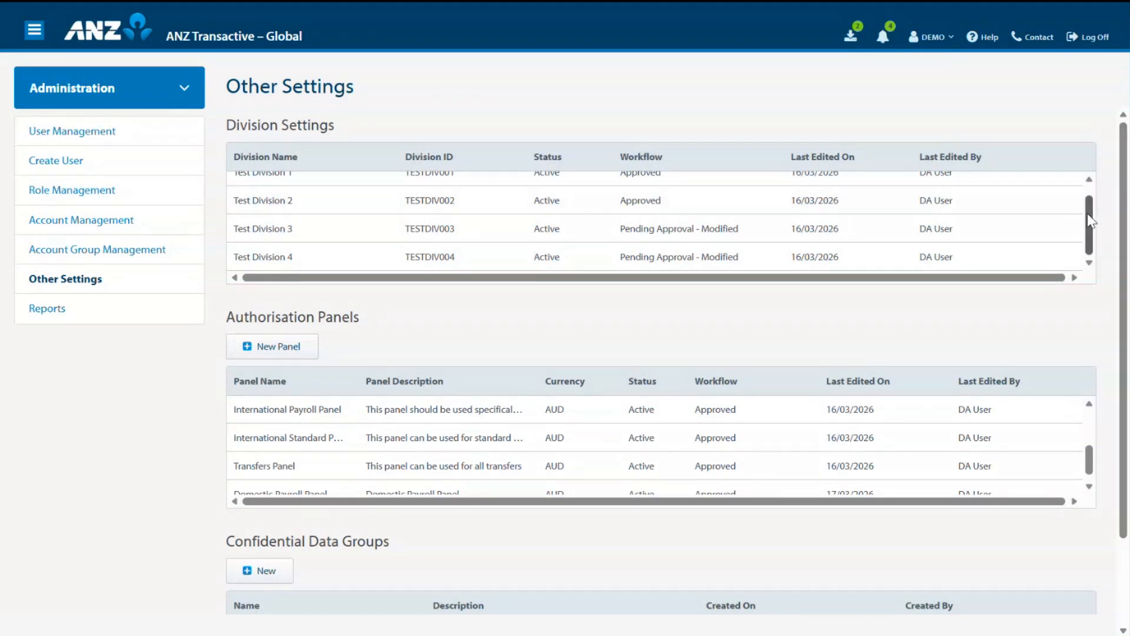
# Open Test Division 1 for editing and set the AU Domestic (Direct Credit) payment purpose to Payroll.
pyautogui.scroll(1, 1090, 220)
pyautogui.click(693, 189)
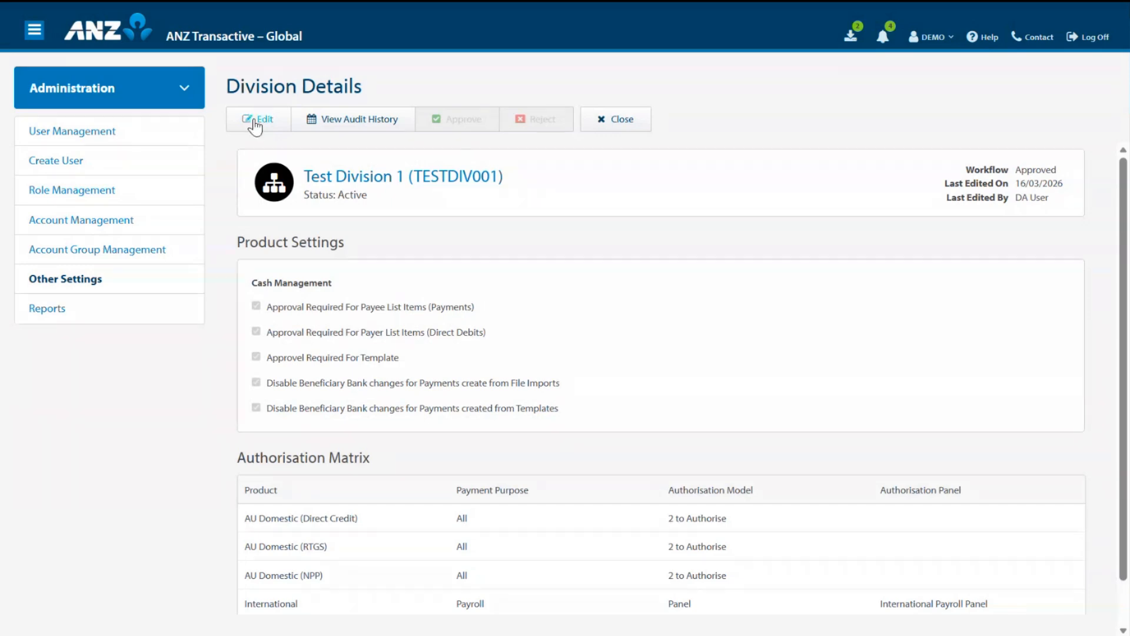
pyautogui.click(255, 120)
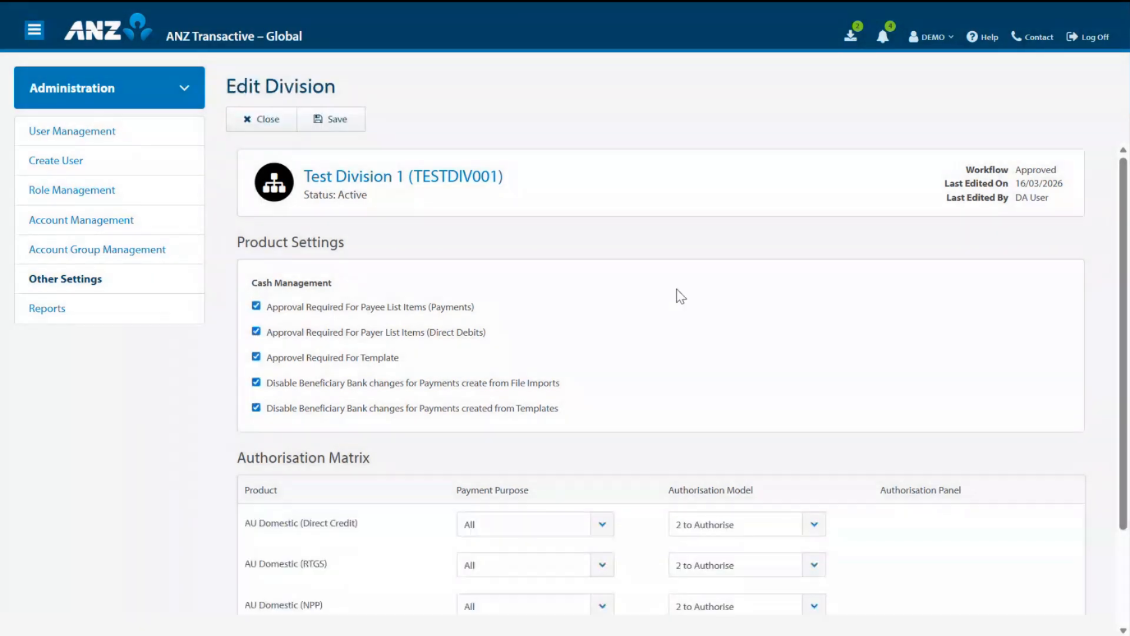
pyautogui.scroll(-2, 677, 290)
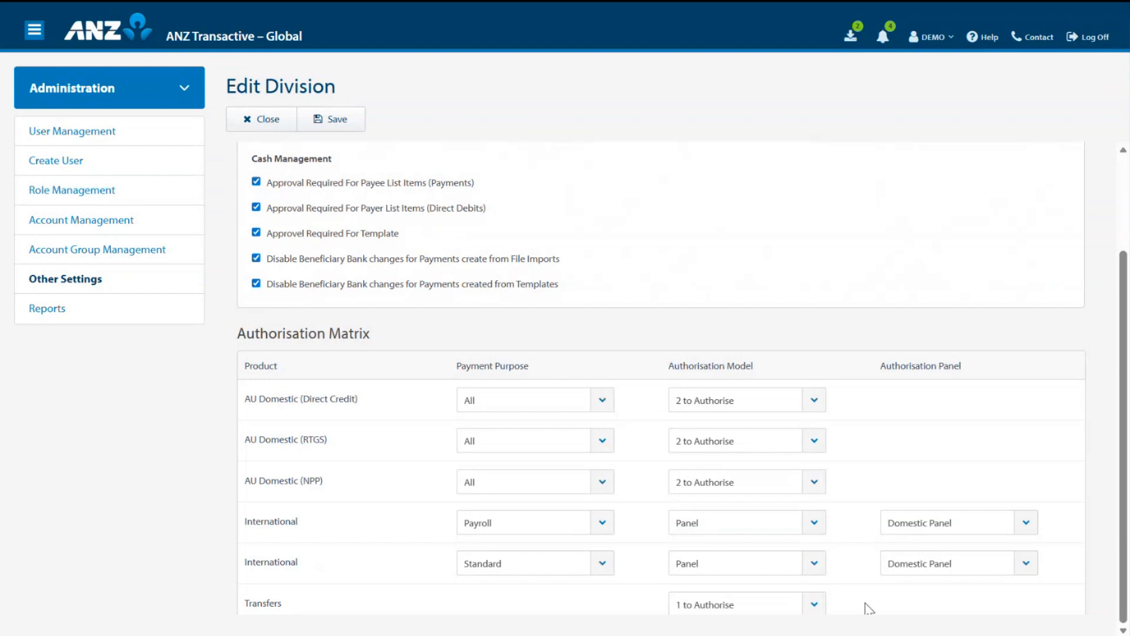
pyautogui.click(601, 400)
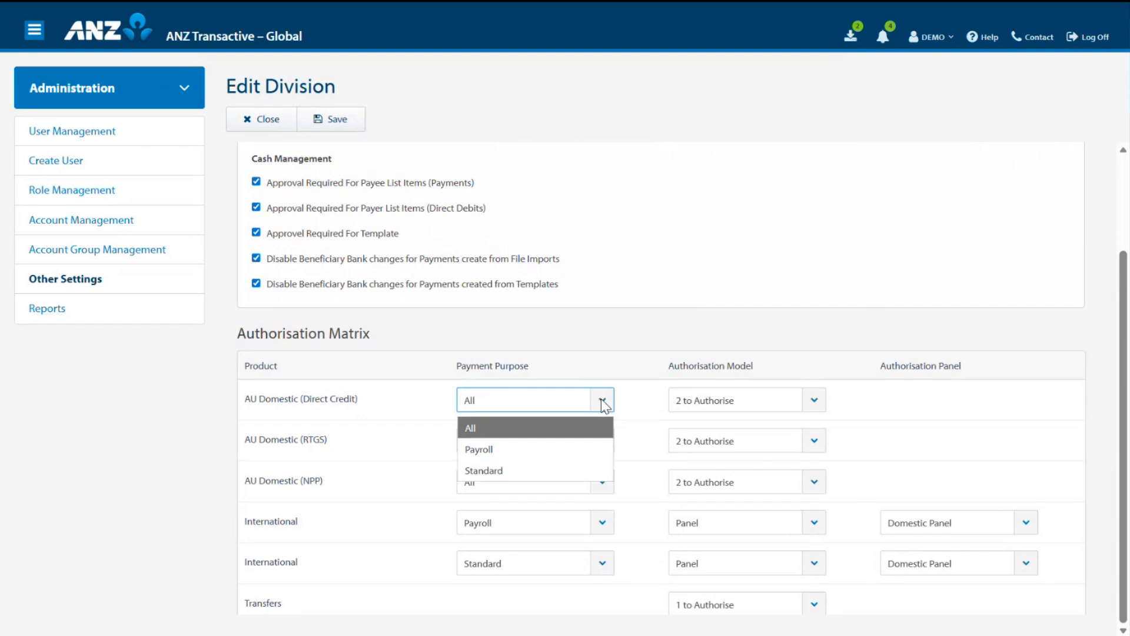
pyautogui.click(538, 448)
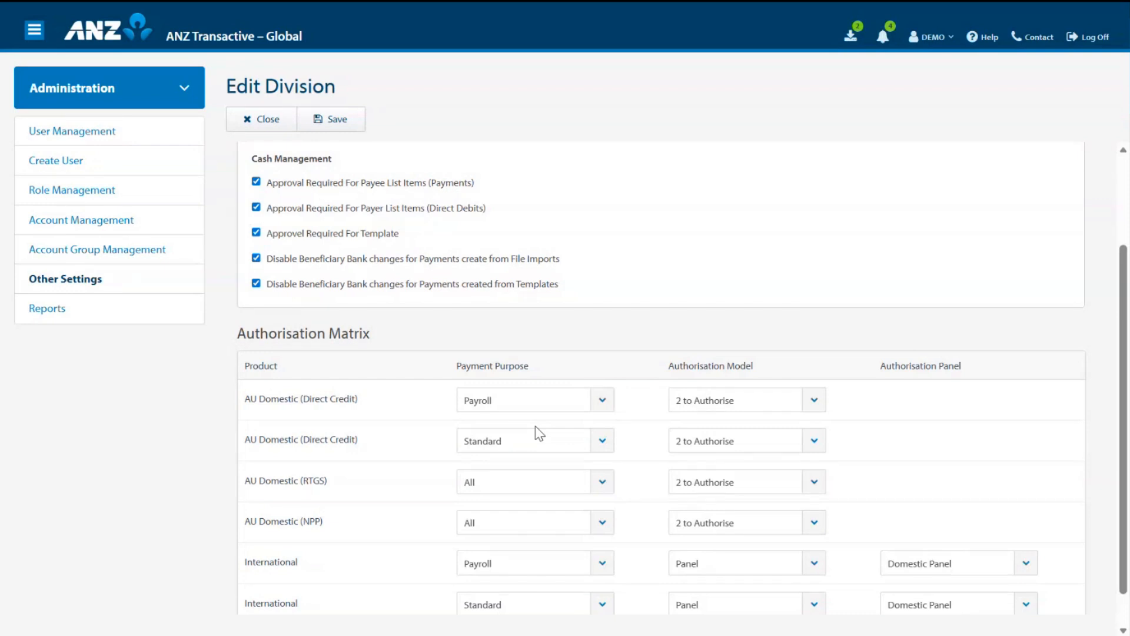
# Set Direct Credit Payroll to the Panel authorisation model with the newly created Domestic Payroll Panel, and save the division.
pyautogui.click(821, 402)
pyautogui.click(738, 471)
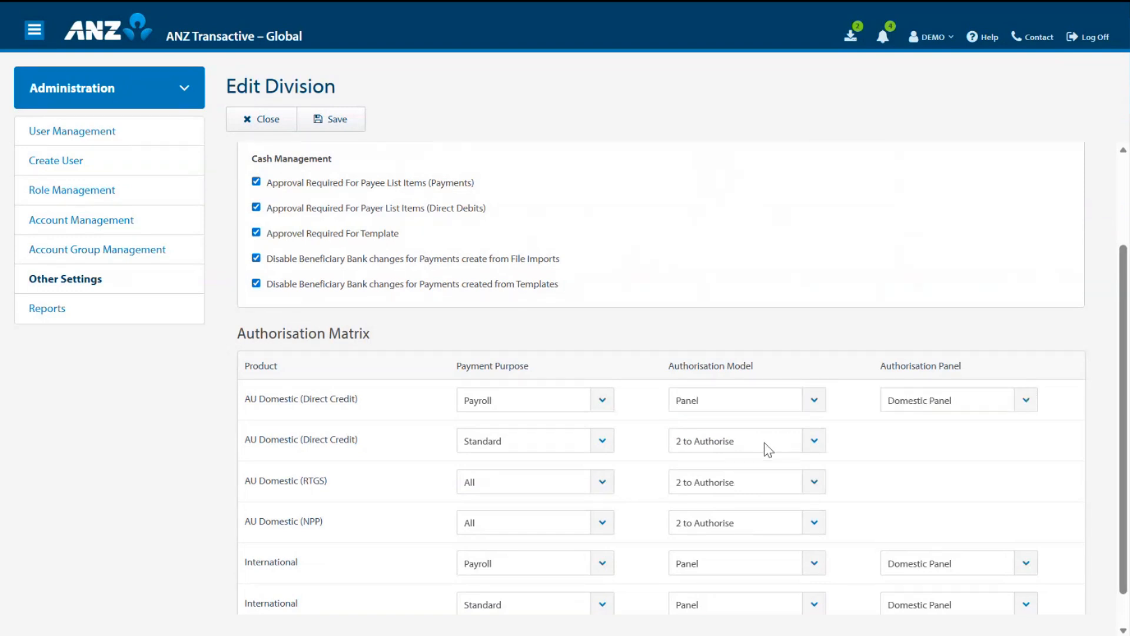
pyautogui.click(1035, 406)
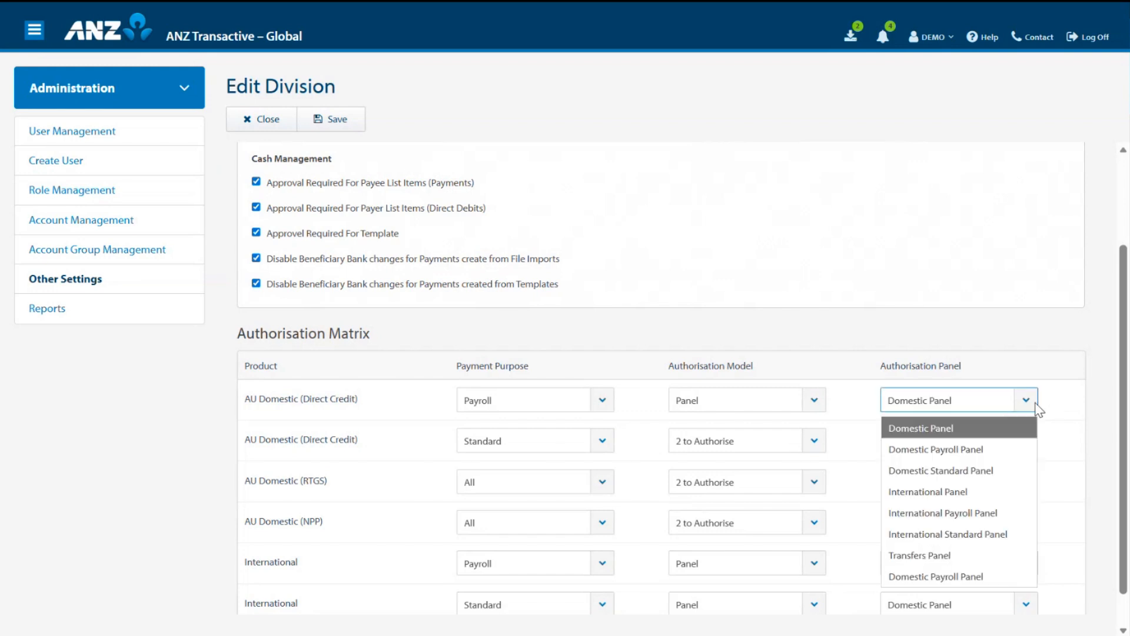
pyautogui.click(994, 581)
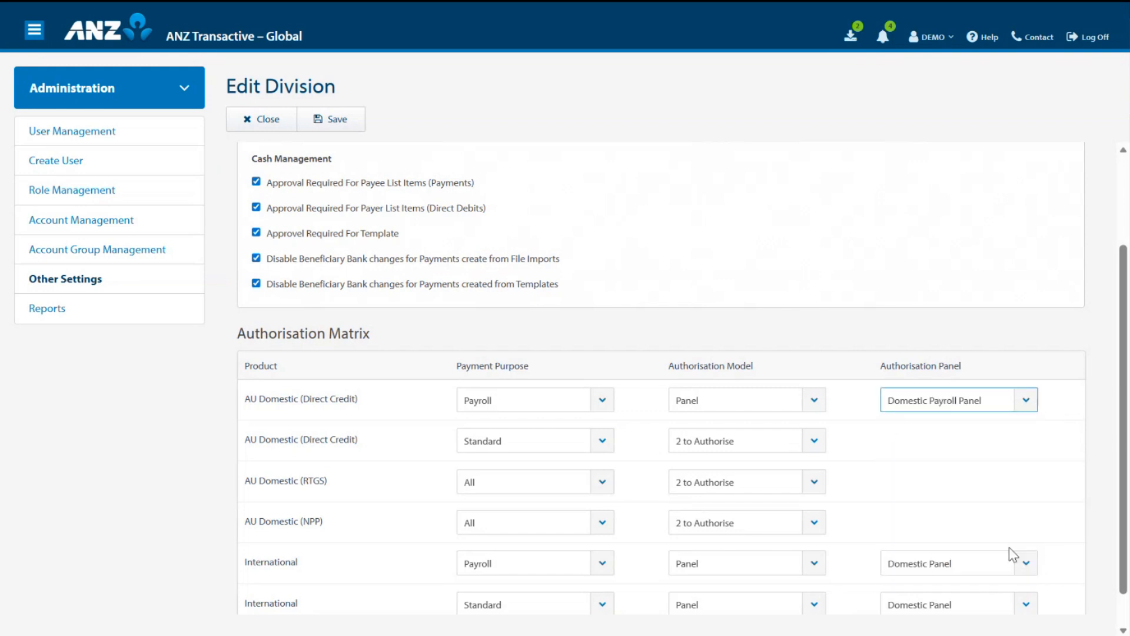
pyautogui.click(1083, 434)
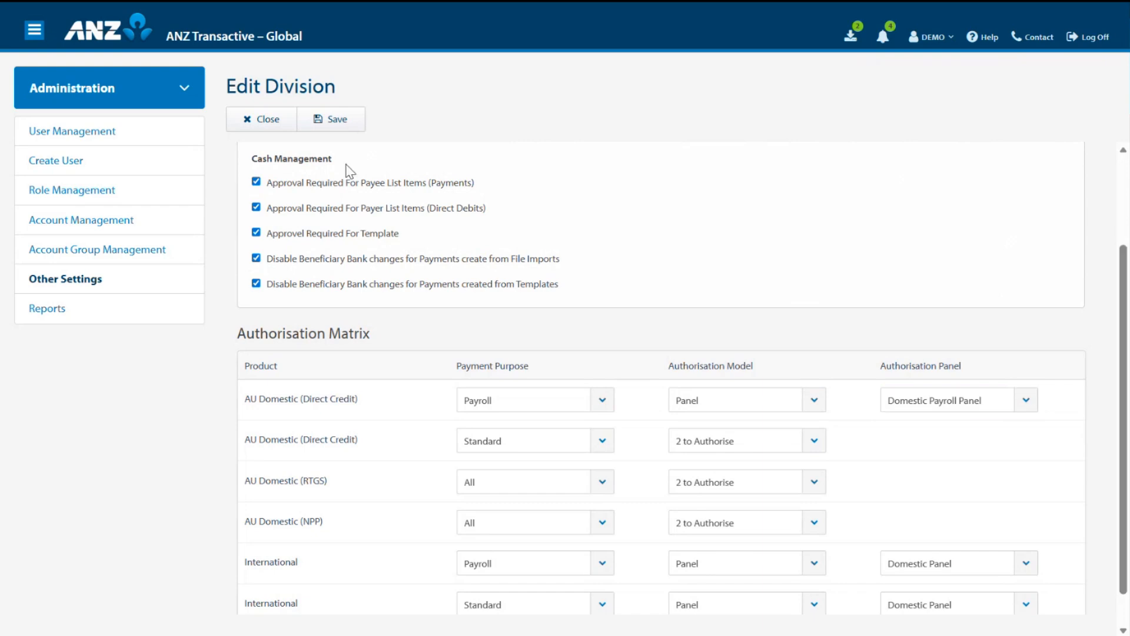
pyautogui.click(333, 128)
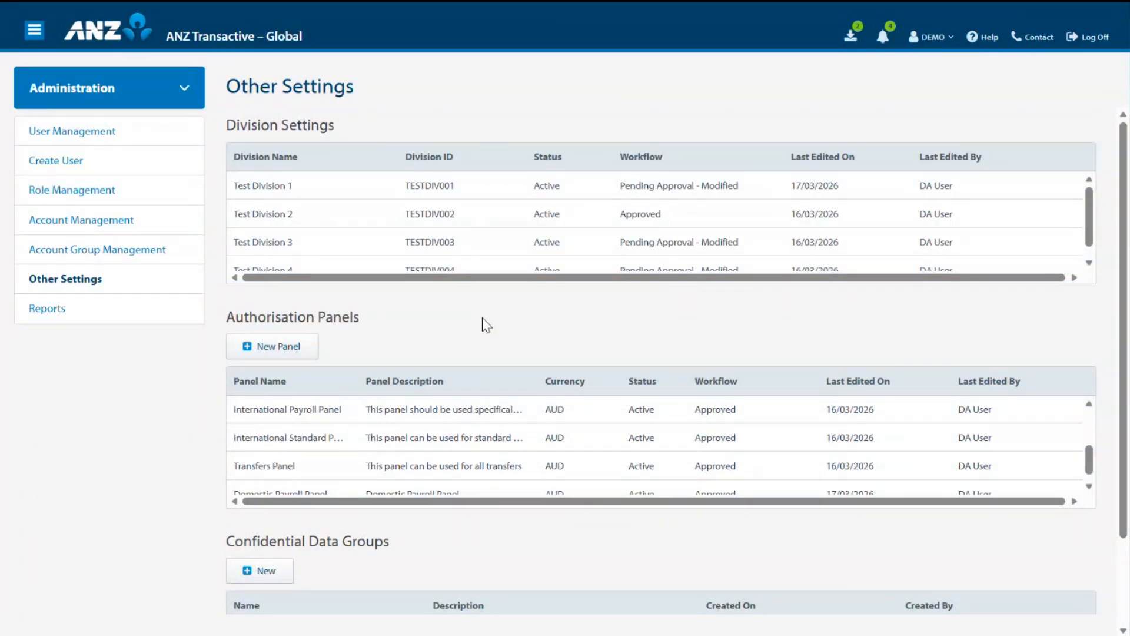
# Edit the first user in User Management, set the Panel Auth Group to B, and save the user.
pyautogui.click(93, 133)
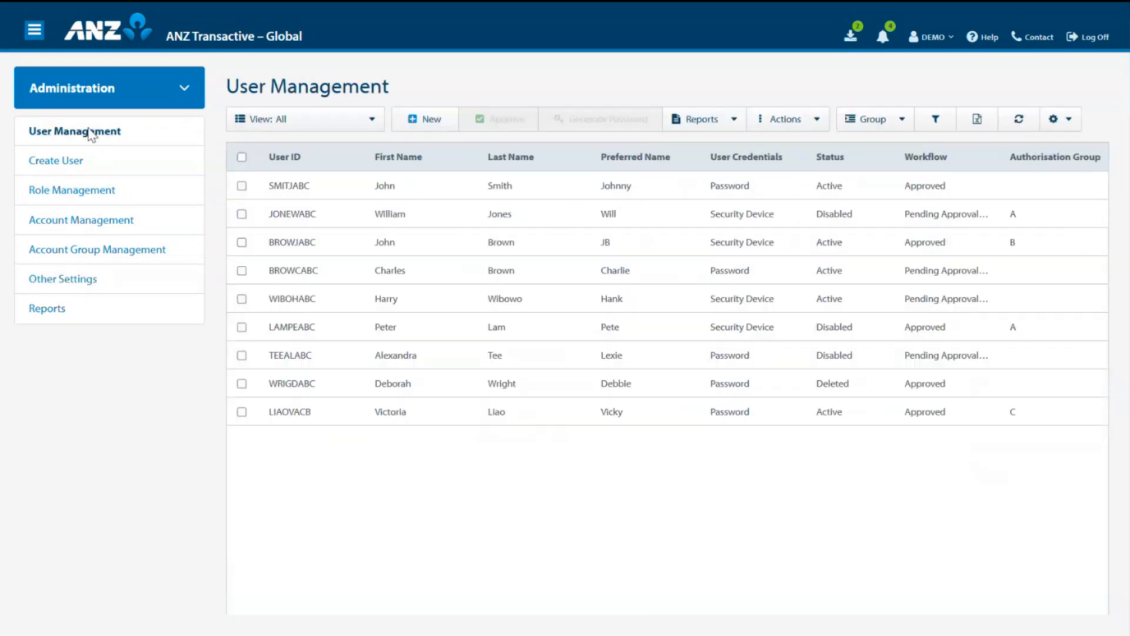
pyautogui.rightClick(437, 188)
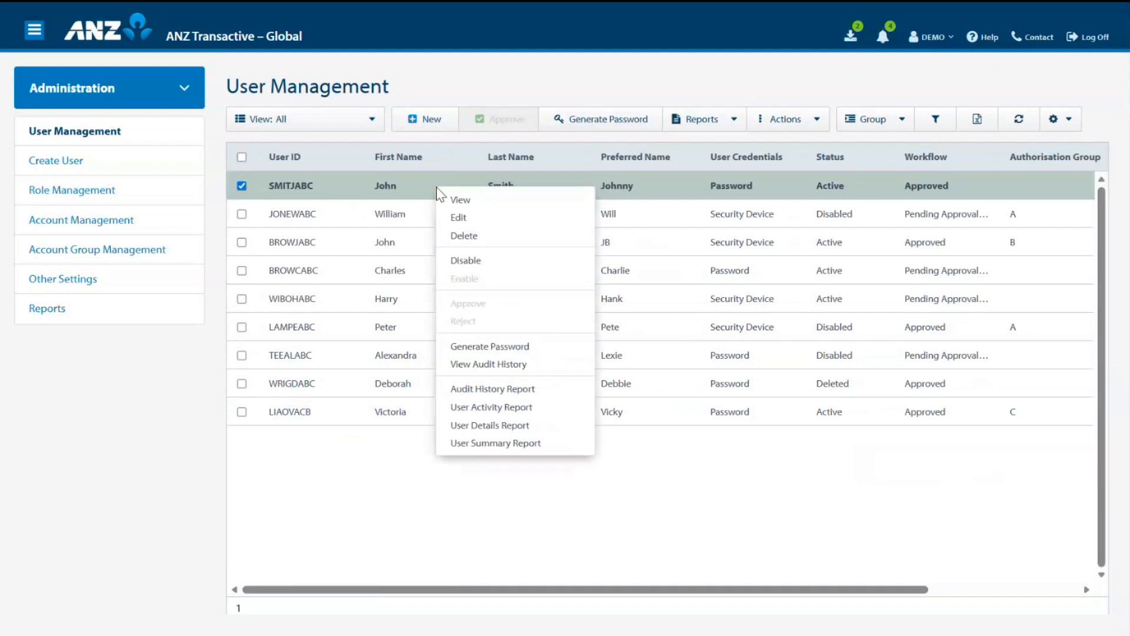
pyautogui.click(468, 218)
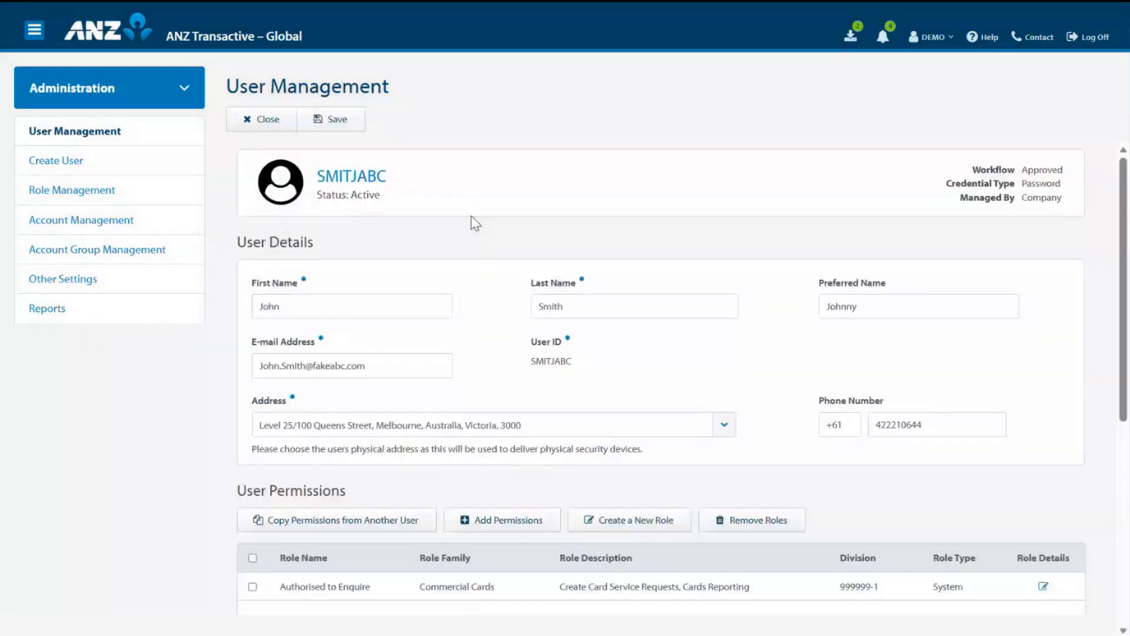
pyautogui.moveTo(1125, 304); pyautogui.dragTo(1128, 580)
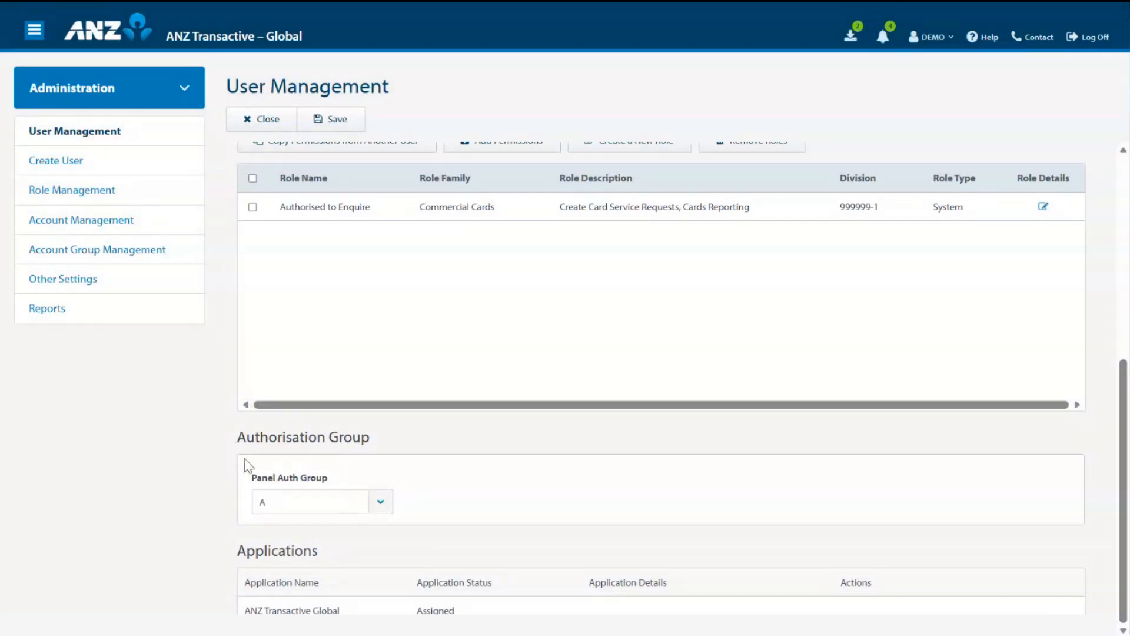
pyautogui.click(377, 506)
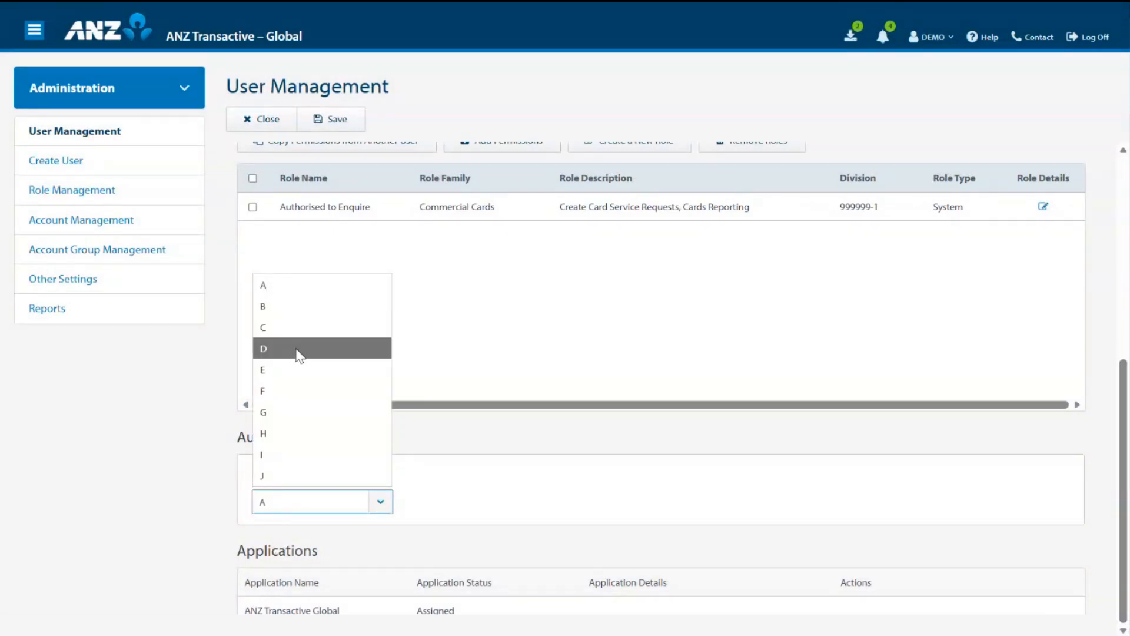
pyautogui.click(297, 307)
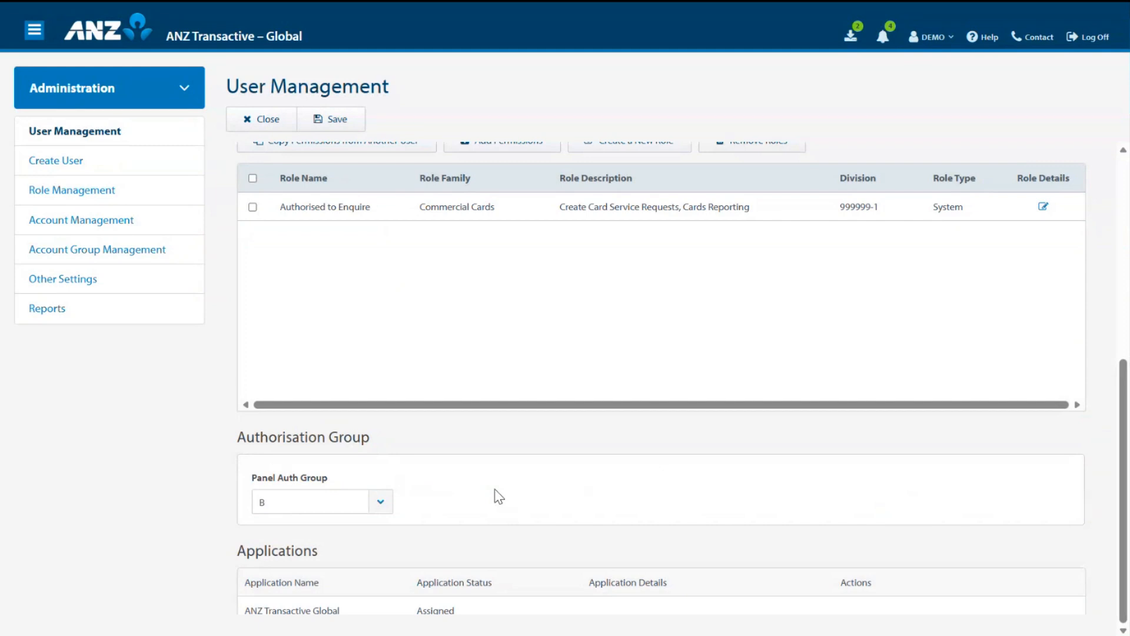
pyautogui.click(348, 117)
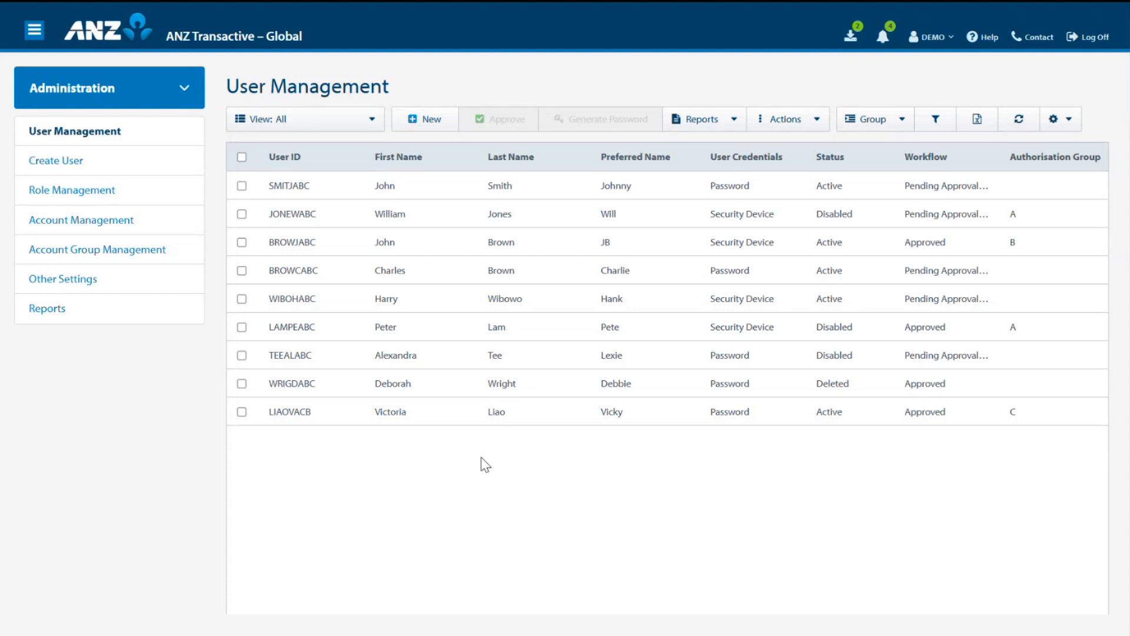
# Start a new administration report with the report type User Activity Report.
pyautogui.click(48, 309)
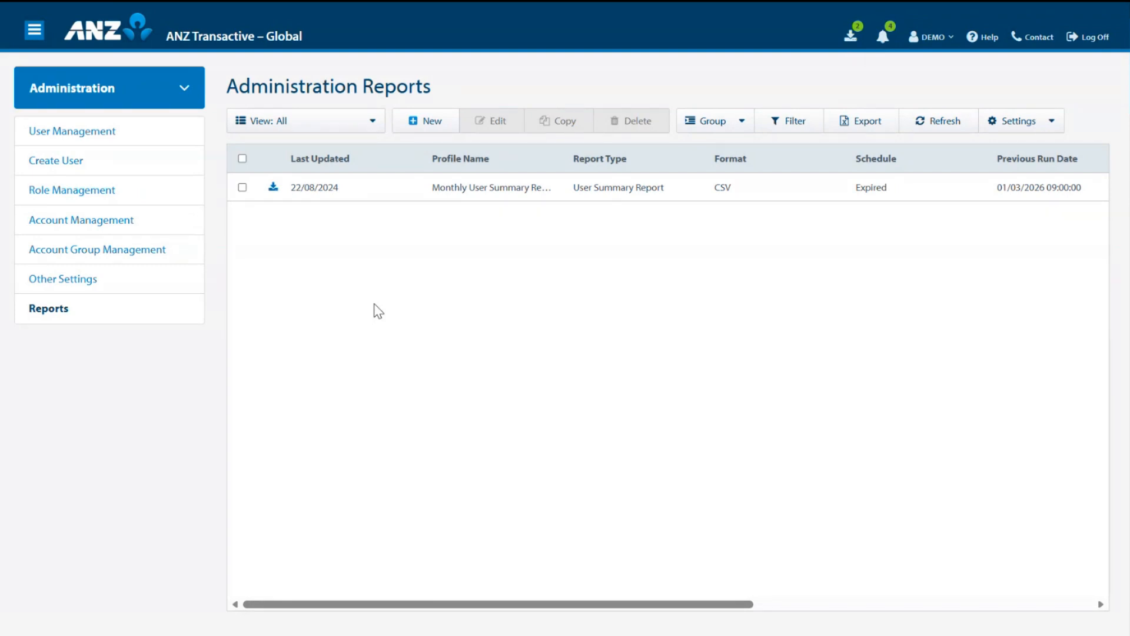
pyautogui.click(451, 122)
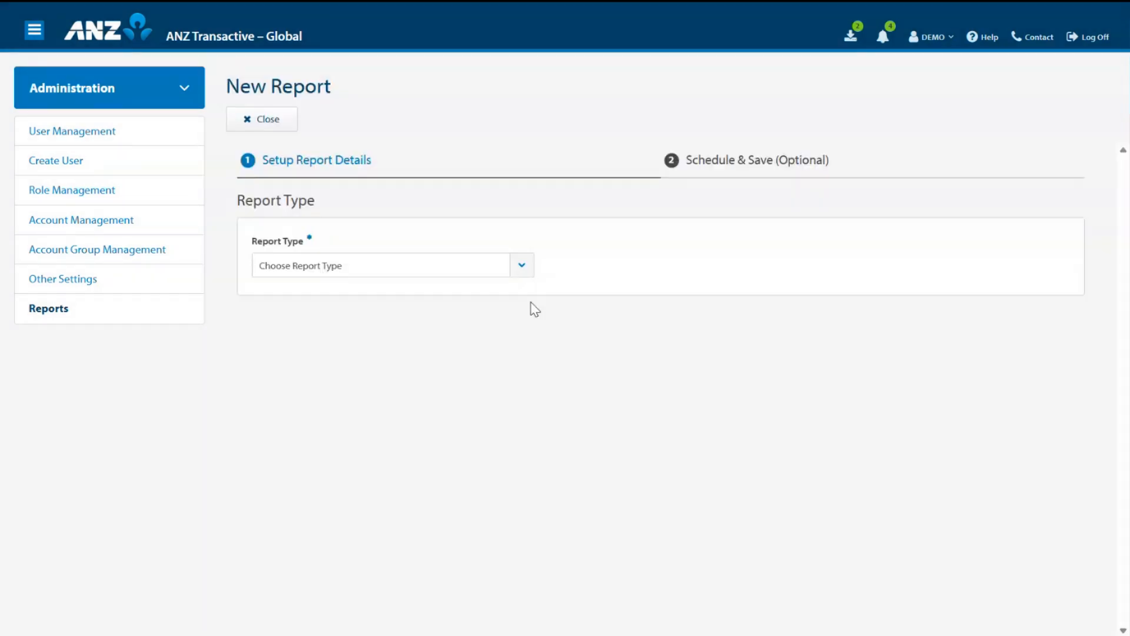
pyautogui.click(521, 267)
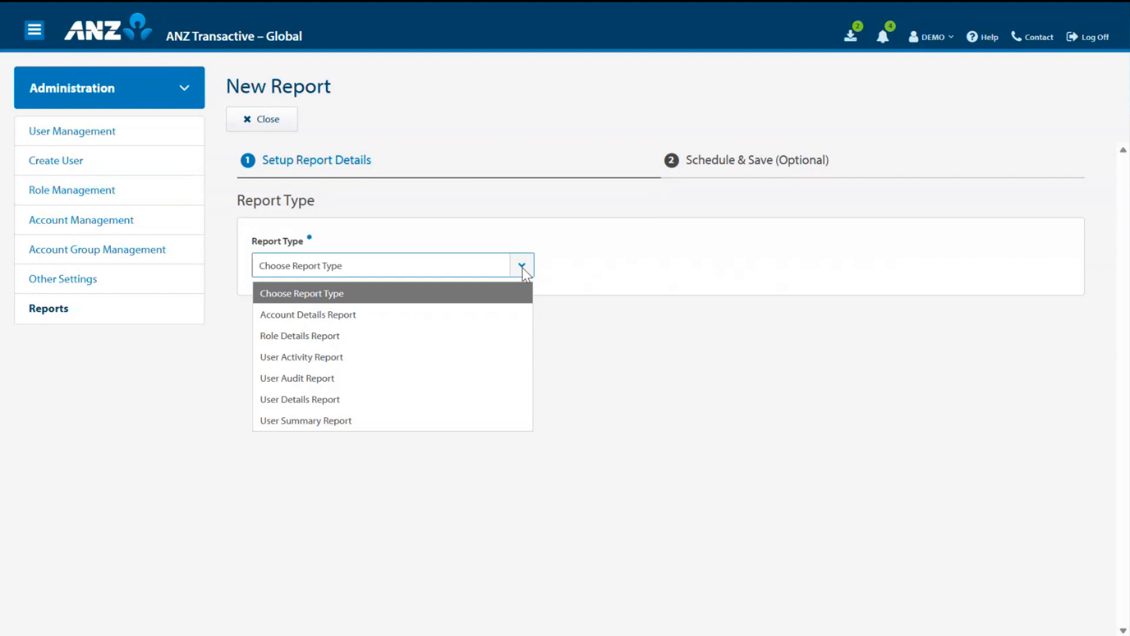
pyautogui.click(440, 360)
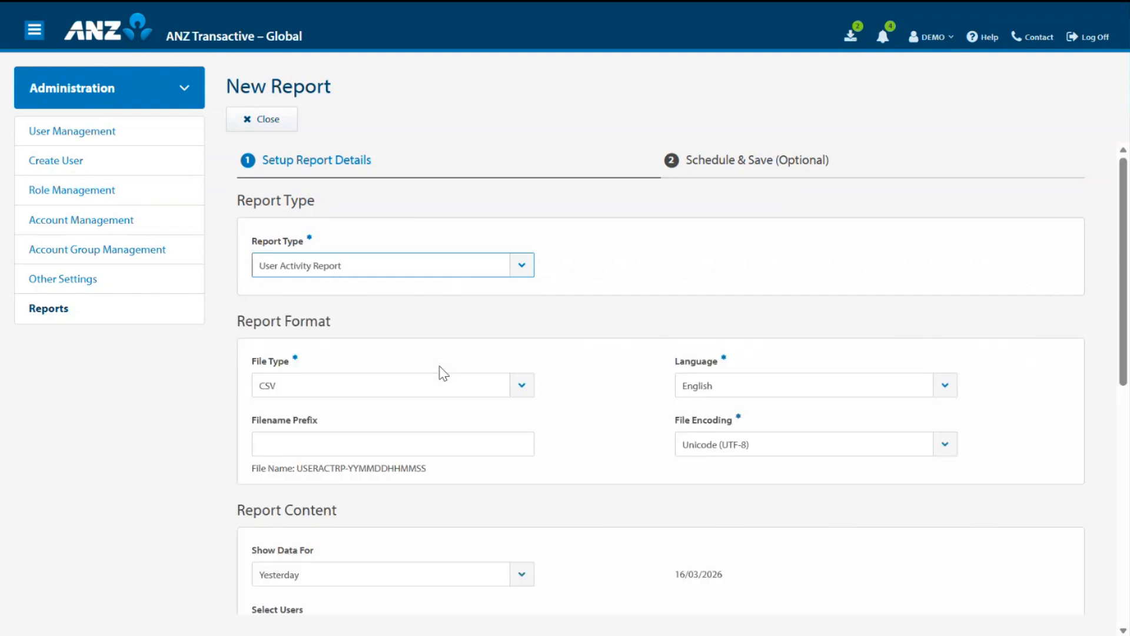
# Add all listed users to the report content.
pyautogui.scroll(-3, 570, 413)
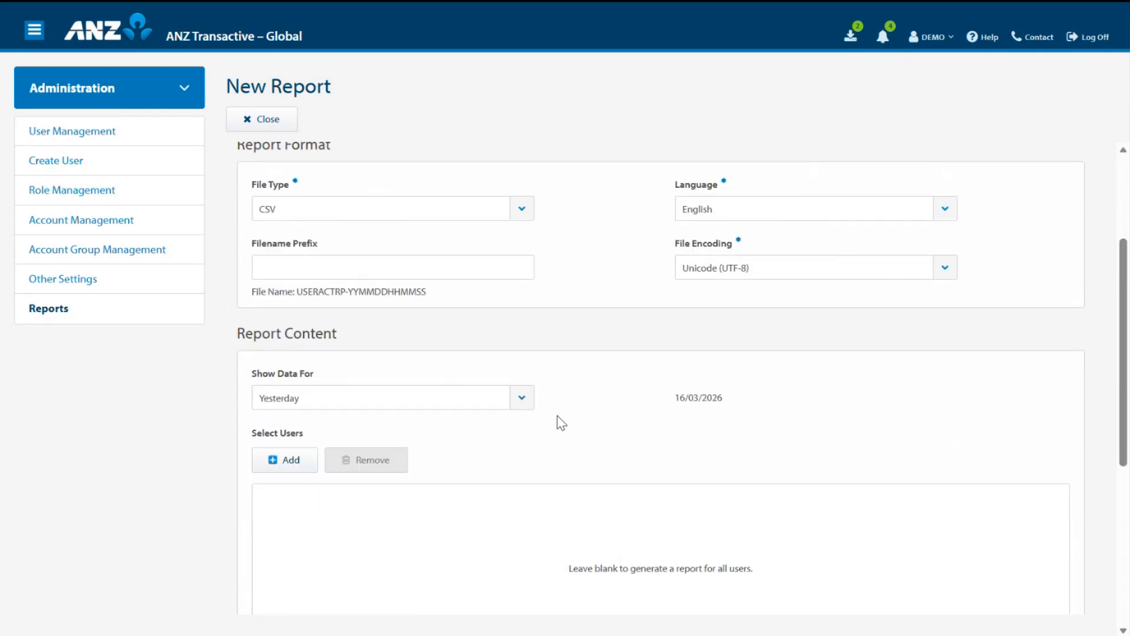
pyautogui.scroll(-3, 554, 408)
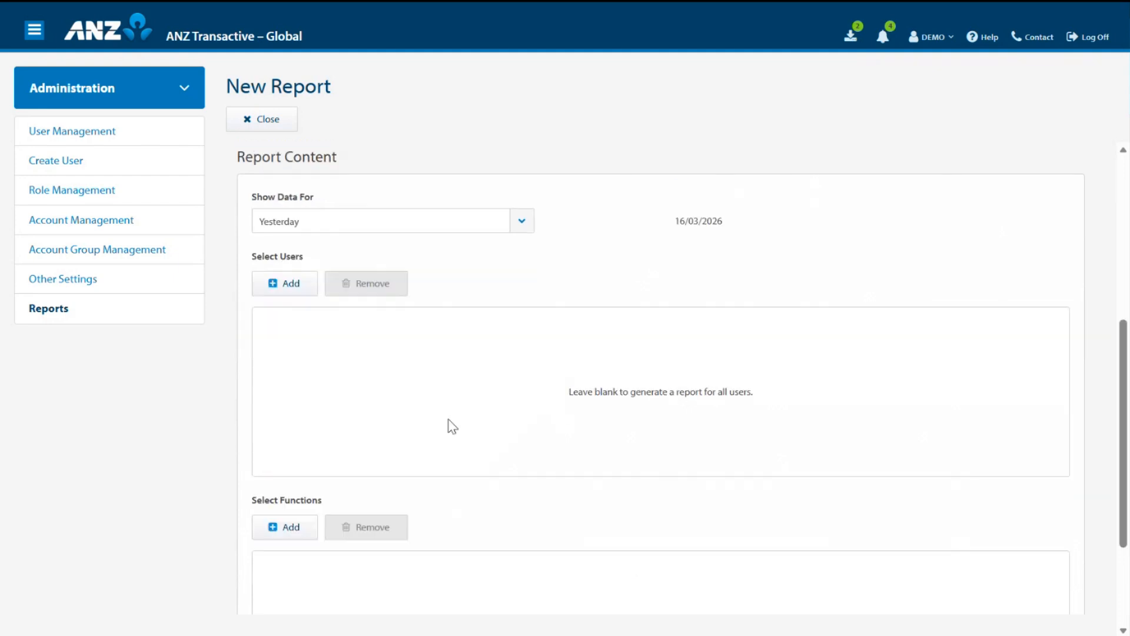
pyautogui.click(294, 288)
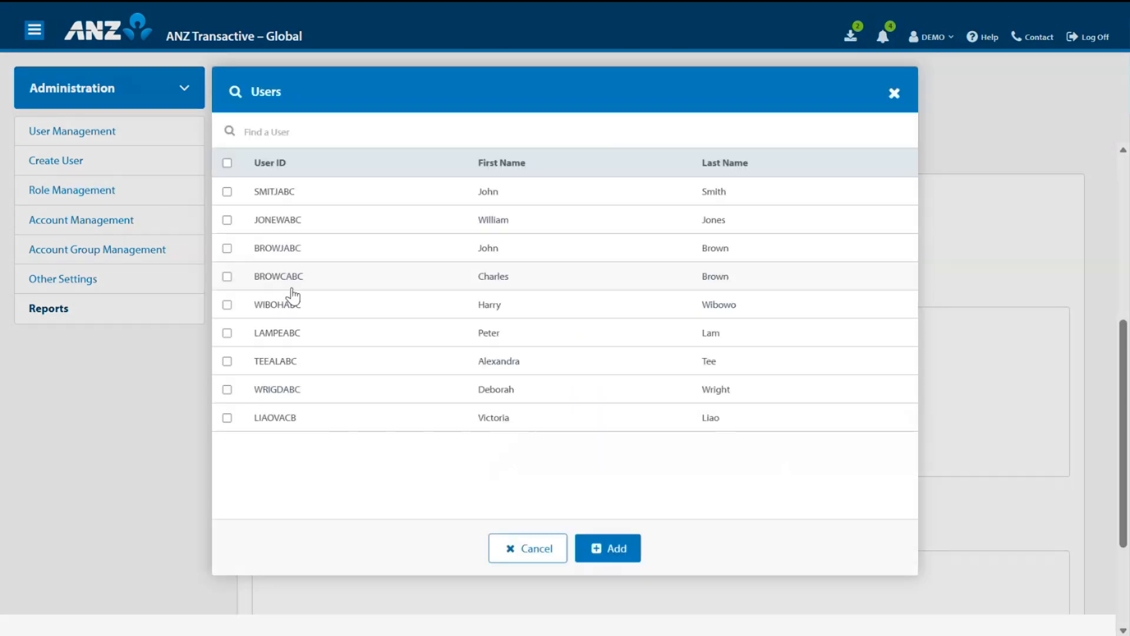
pyautogui.click(227, 163)
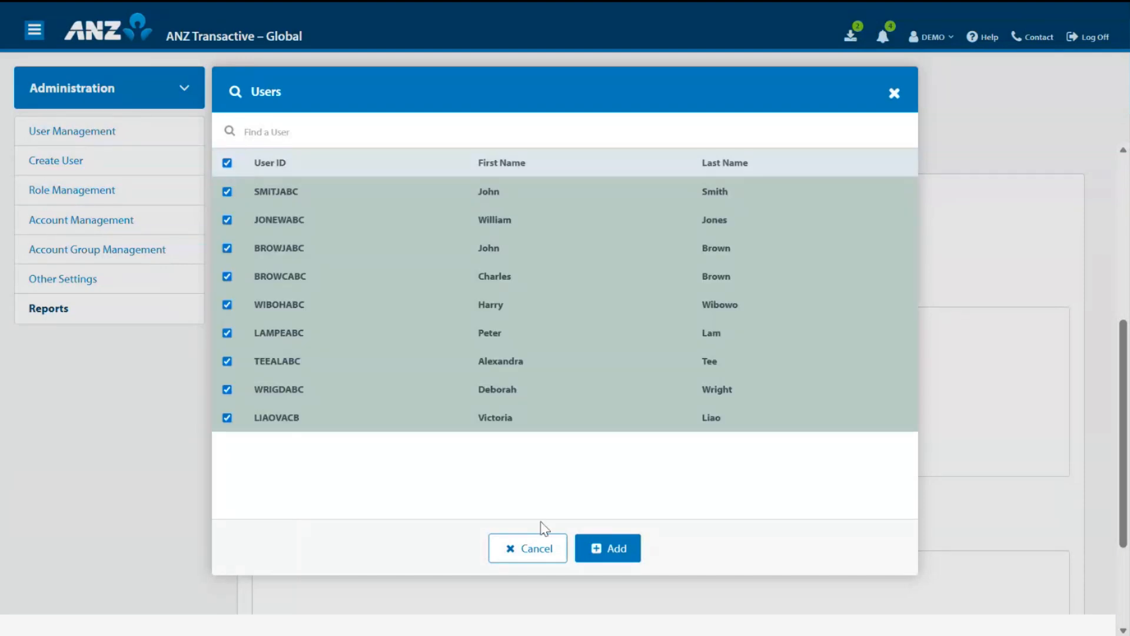
pyautogui.click(600, 548)
# Add all available functions to the report content.
pyautogui.scroll(-3, 601, 553)
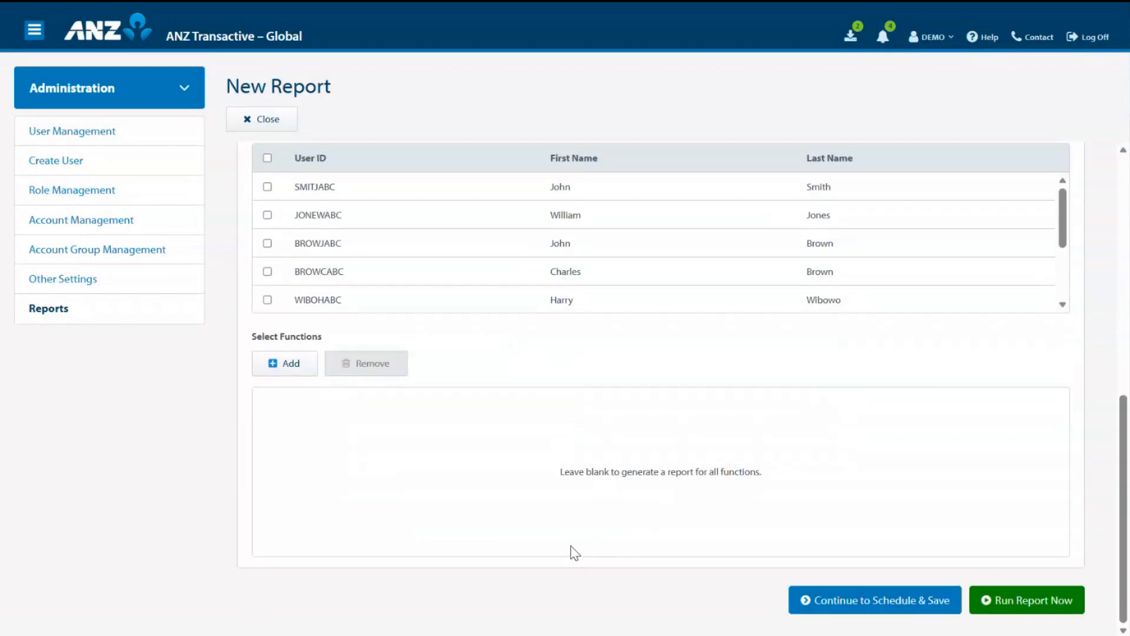
pyautogui.click(290, 379)
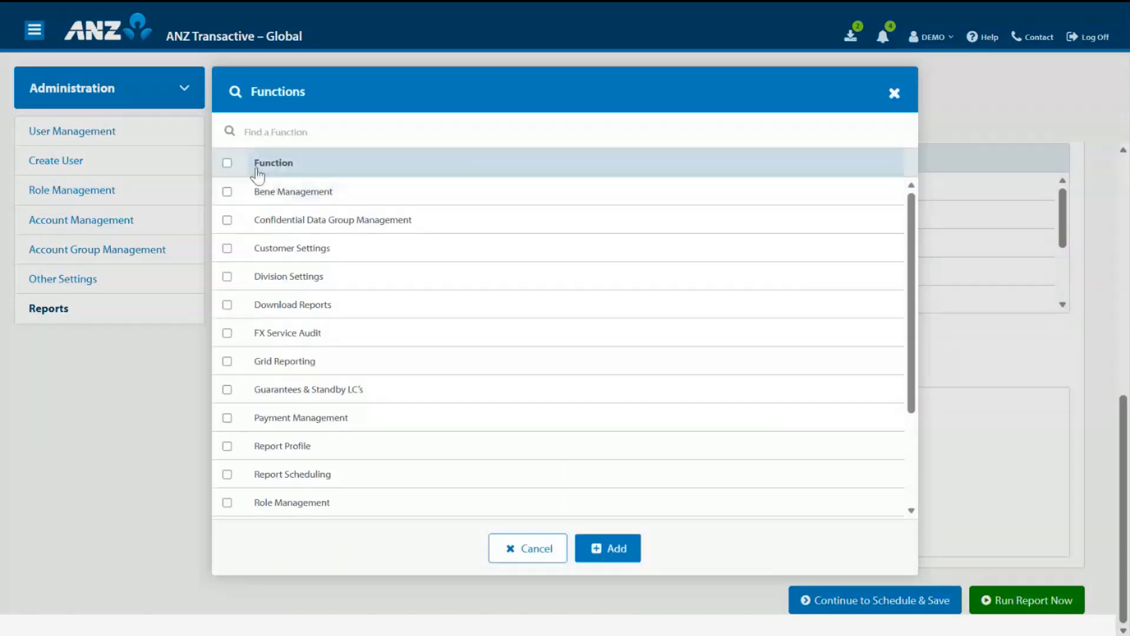
pyautogui.click(227, 163)
pyautogui.click(611, 549)
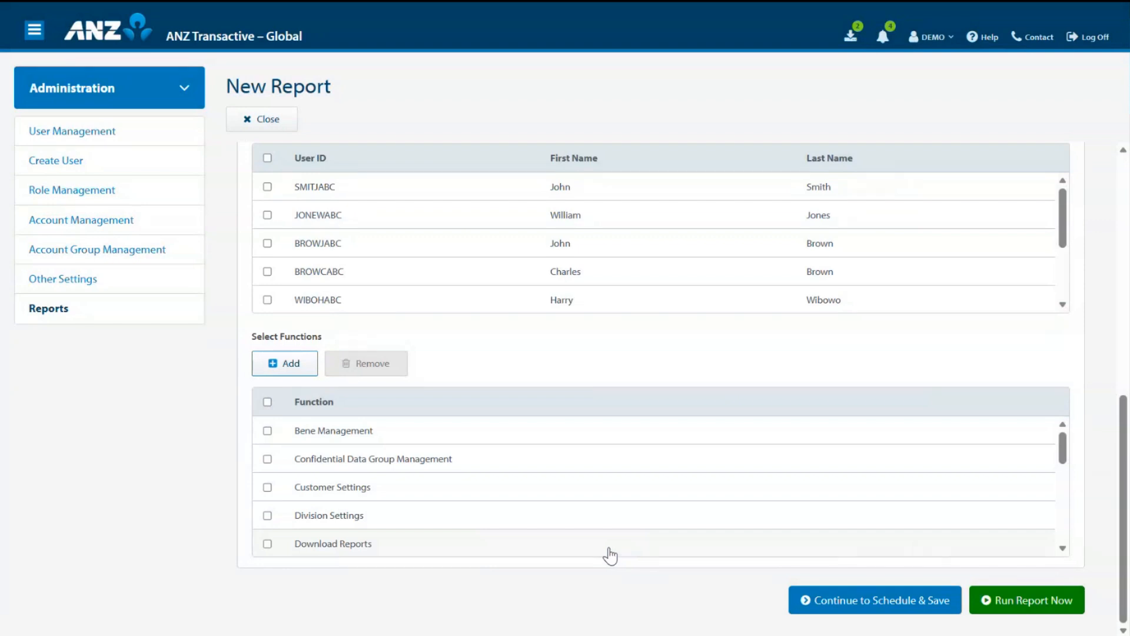
# Continue to the report's schedule and save stage and name the profile "Test report".
pyautogui.click(853, 601)
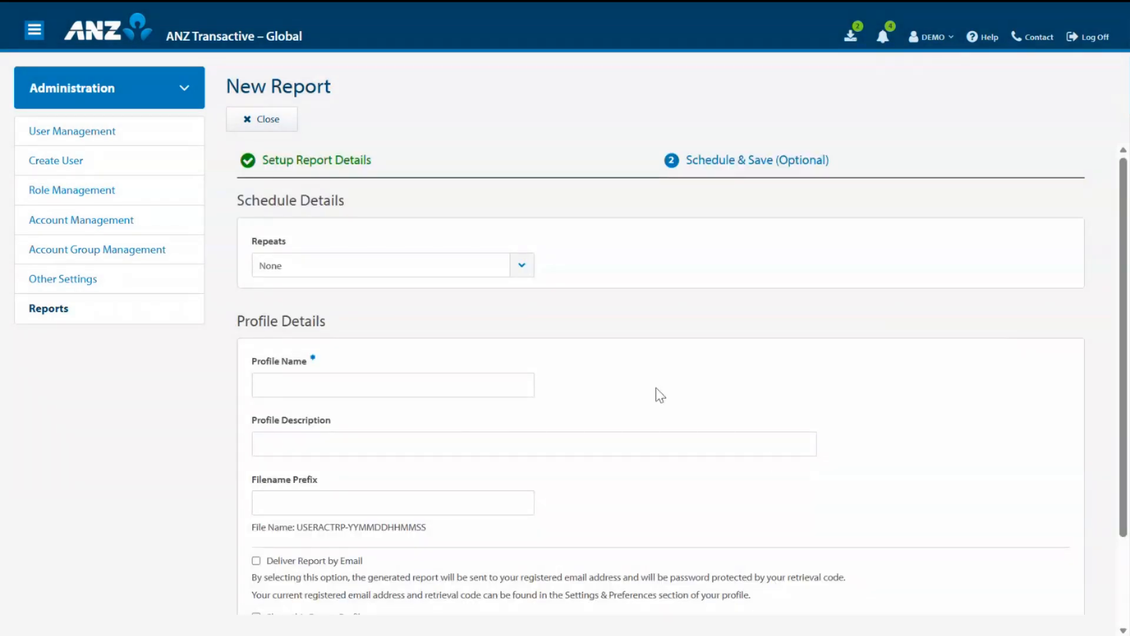
pyautogui.scroll(-2, 656, 395)
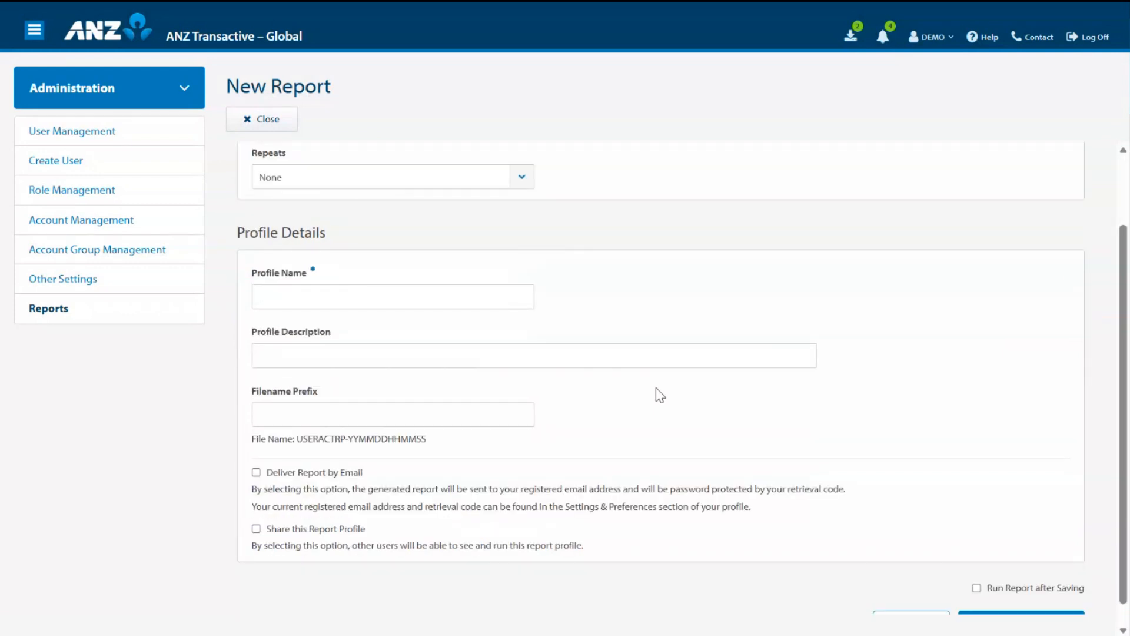
pyautogui.click(406, 300)
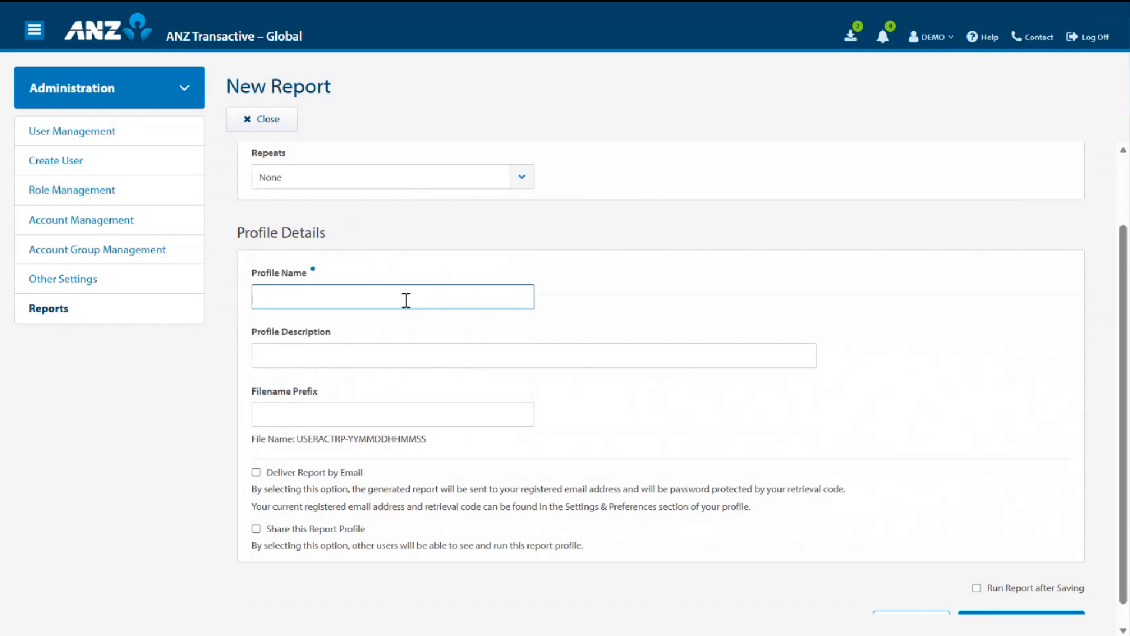
pyautogui.write('Test report')
pyautogui.scroll(-1, 607, 465)
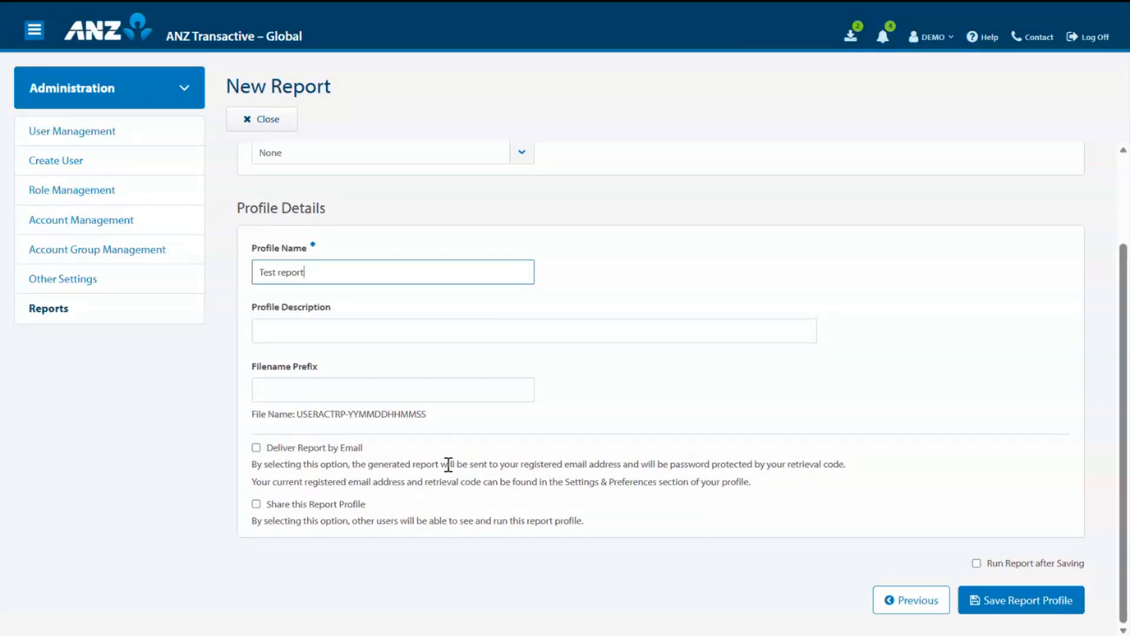
# Enable email delivery and profile sharing for the report, and save the report profile.
pyautogui.click(257, 448)
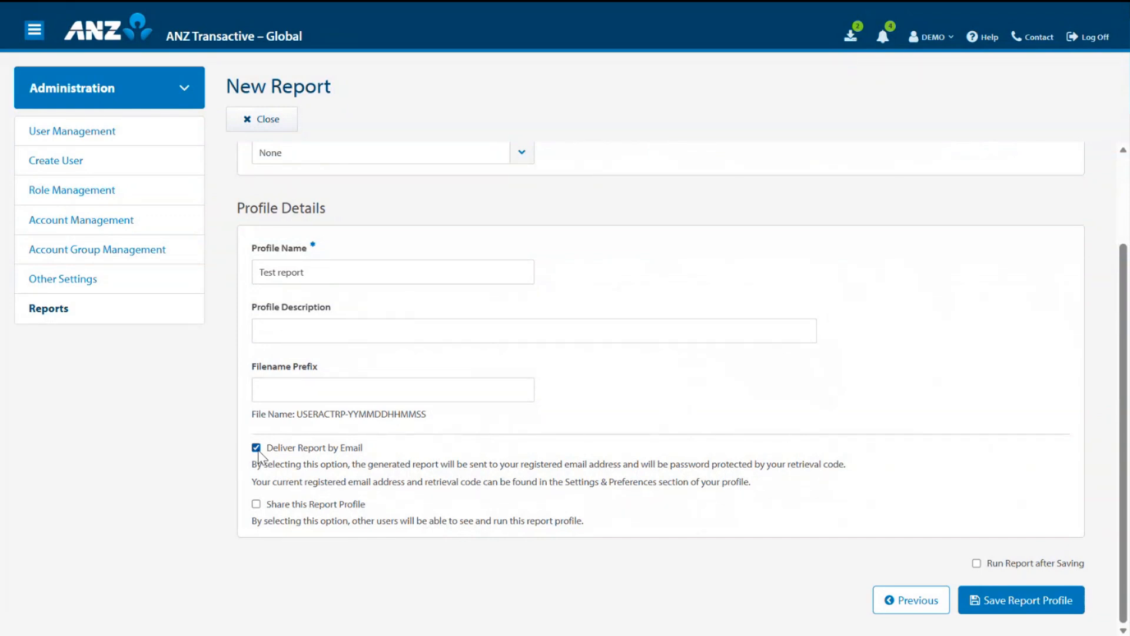
pyautogui.click(257, 505)
pyautogui.click(1019, 600)
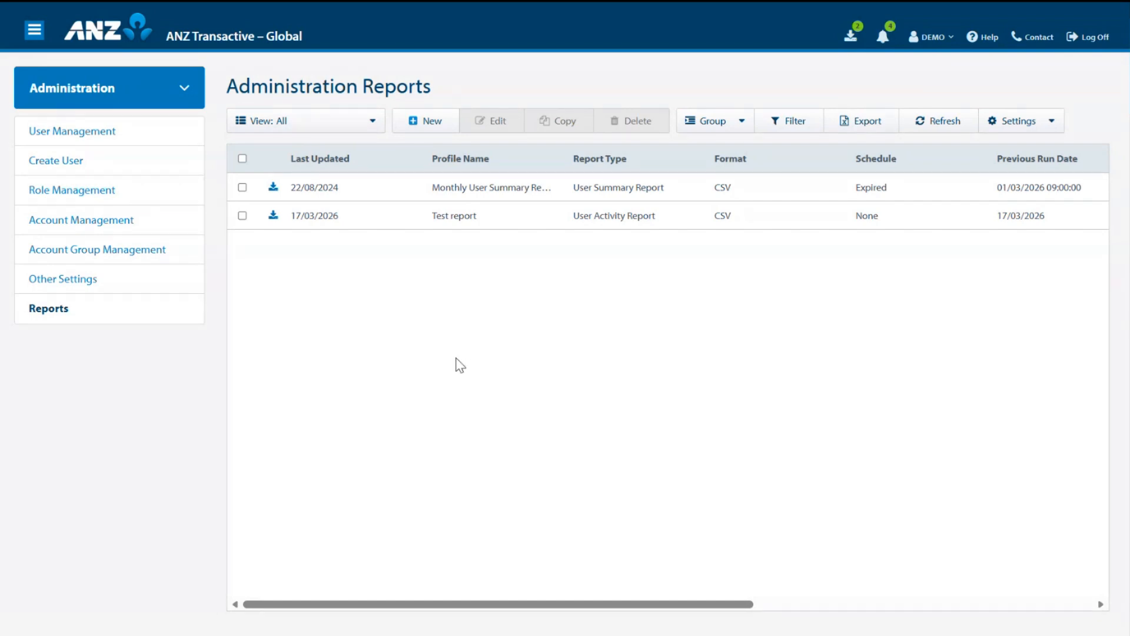
# Open the New User Activation article in ANZ Digital Services Help and view its New User Checklist.
pyautogui.click(974, 39)
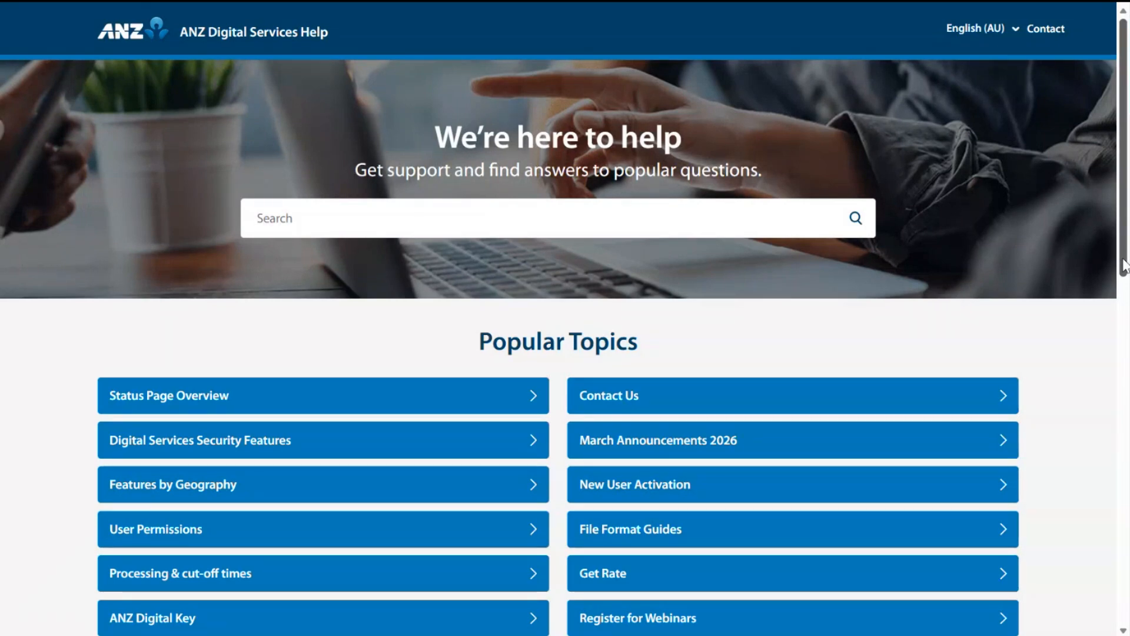
pyautogui.click(633, 496)
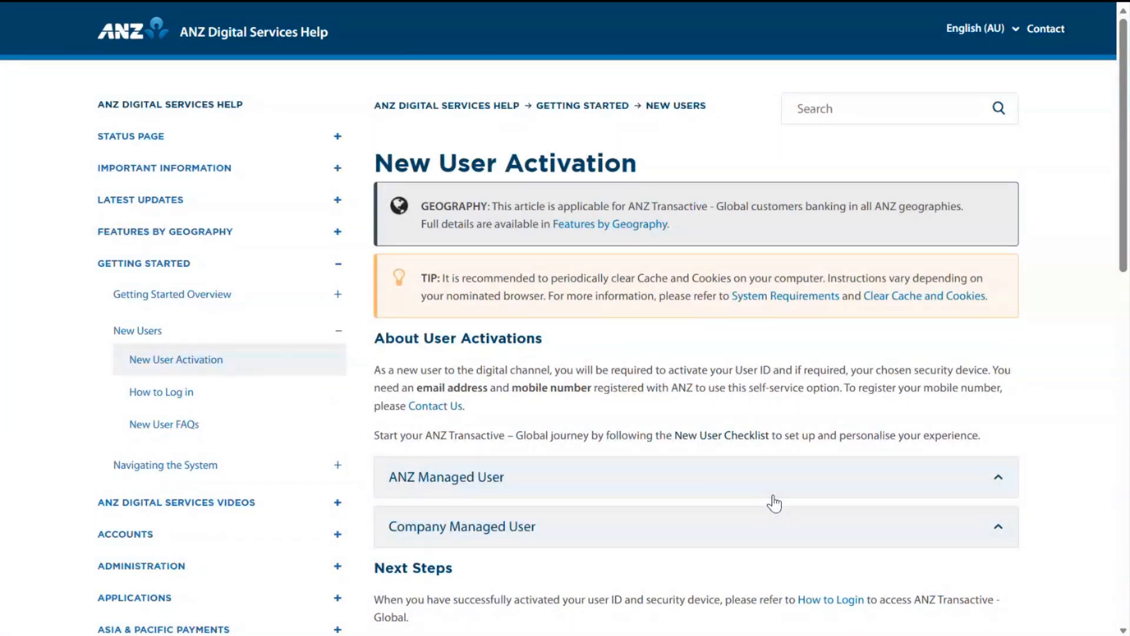
pyautogui.moveTo(1126, 281); pyautogui.dragTo(1126, 305)
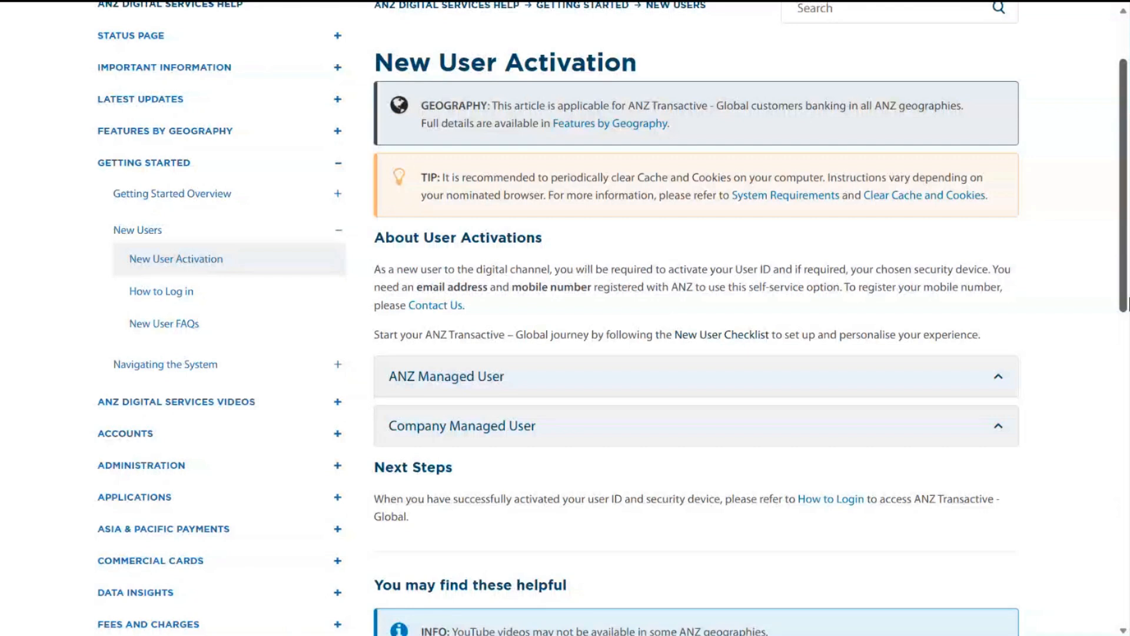
pyautogui.click(728, 335)
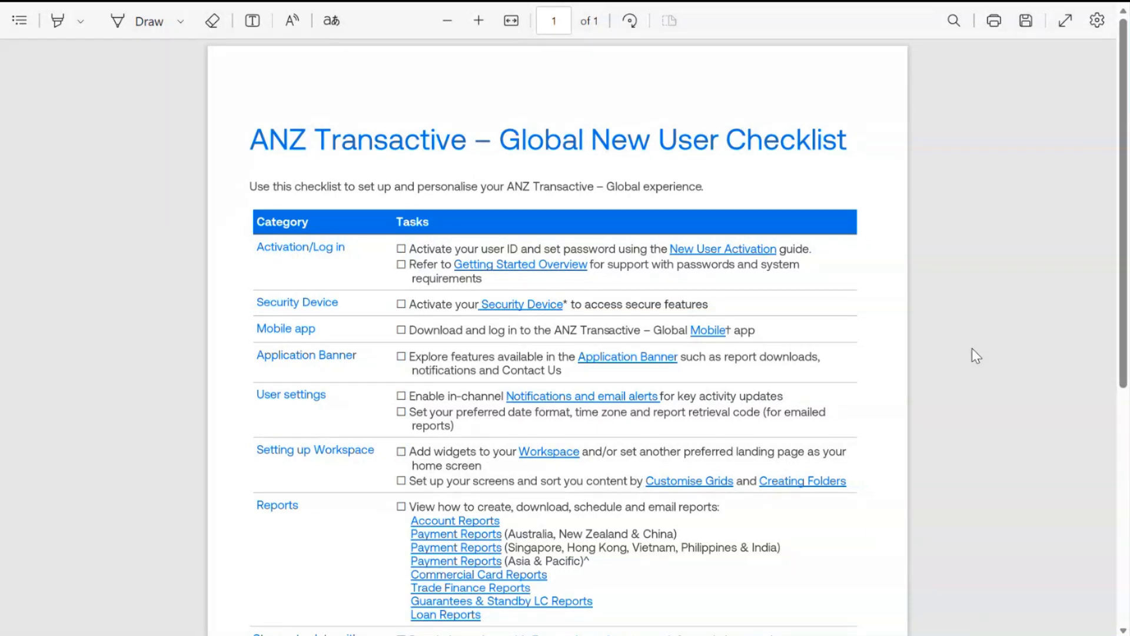
# Return to the New User Activation article and open Administrator Responsibilities from the Administration Overview help topics.
pyautogui.moveTo(114, 27)
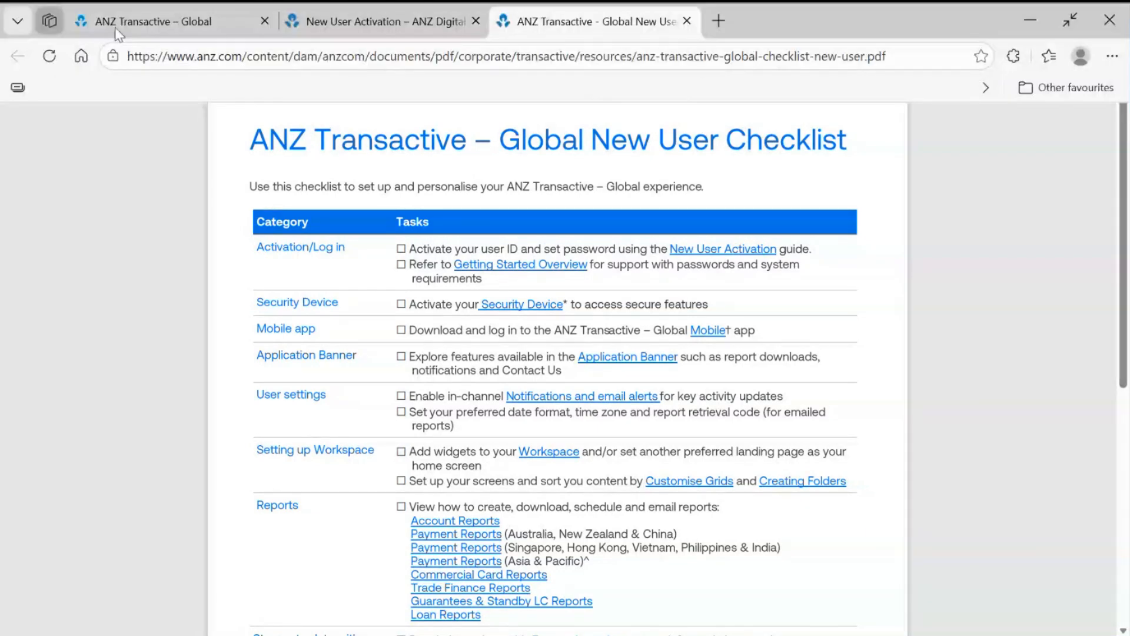
pyautogui.click(377, 21)
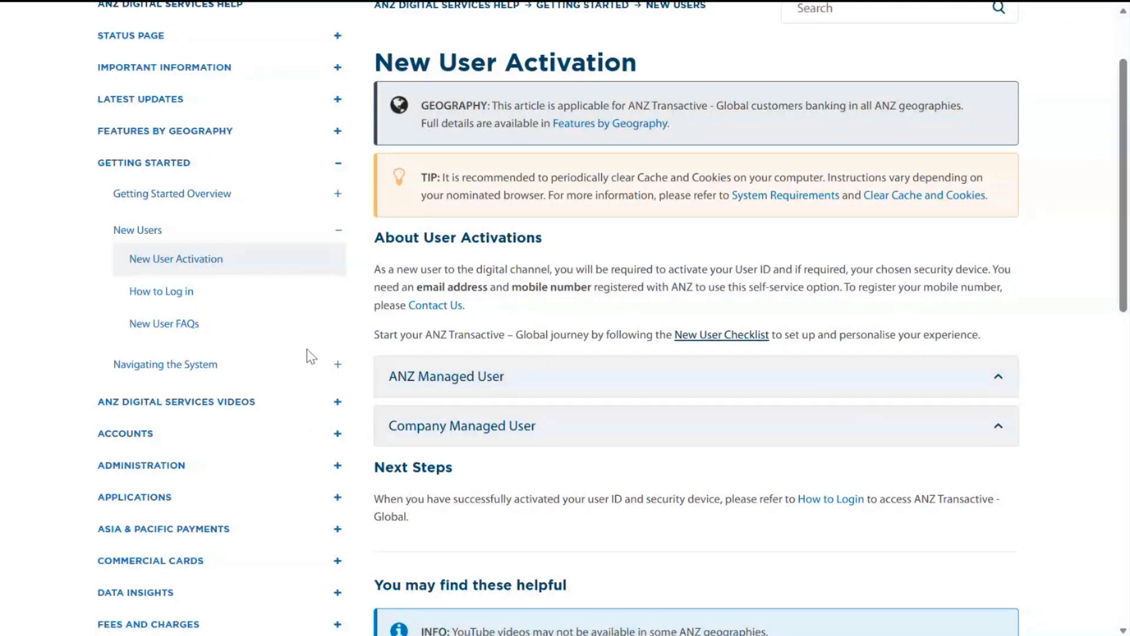
pyautogui.scroll(-2, 292, 377)
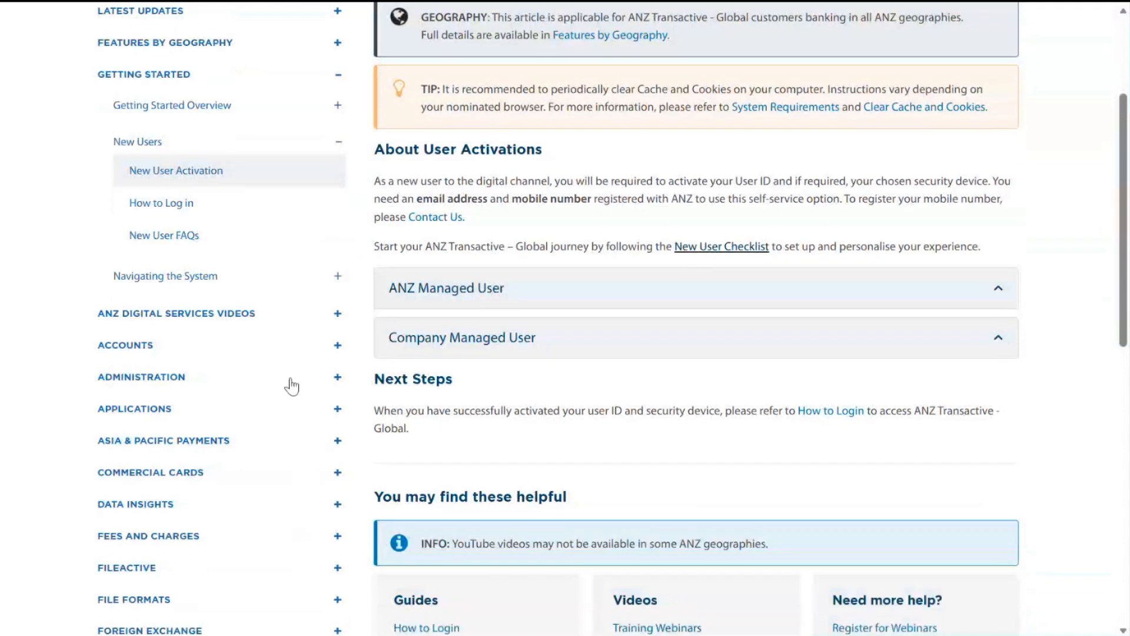
pyautogui.click(338, 378)
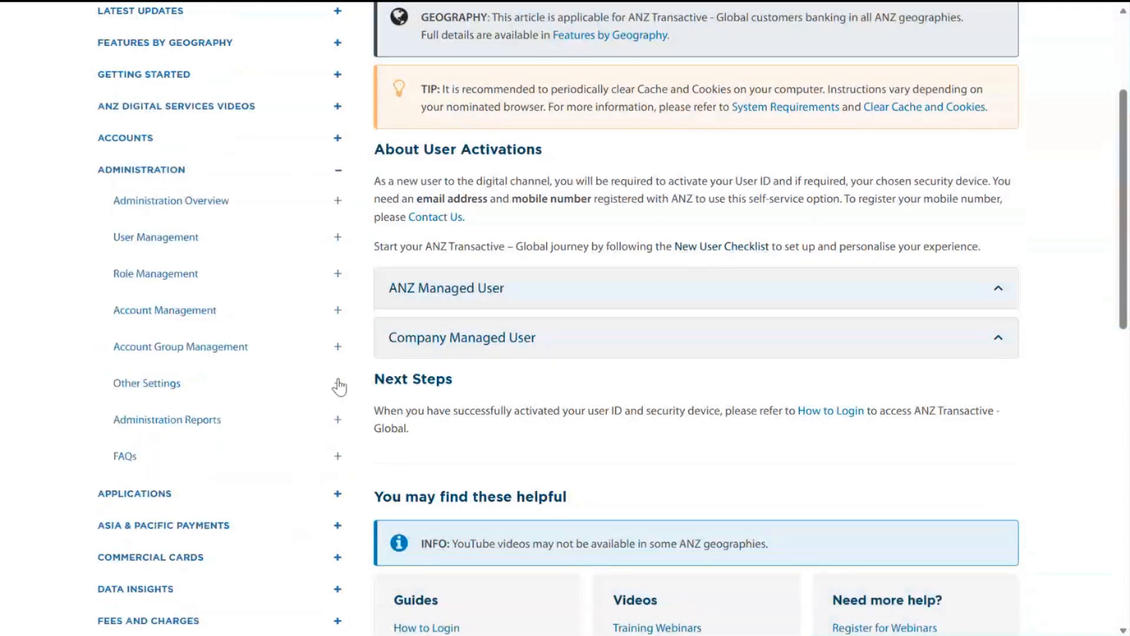
pyautogui.click(338, 201)
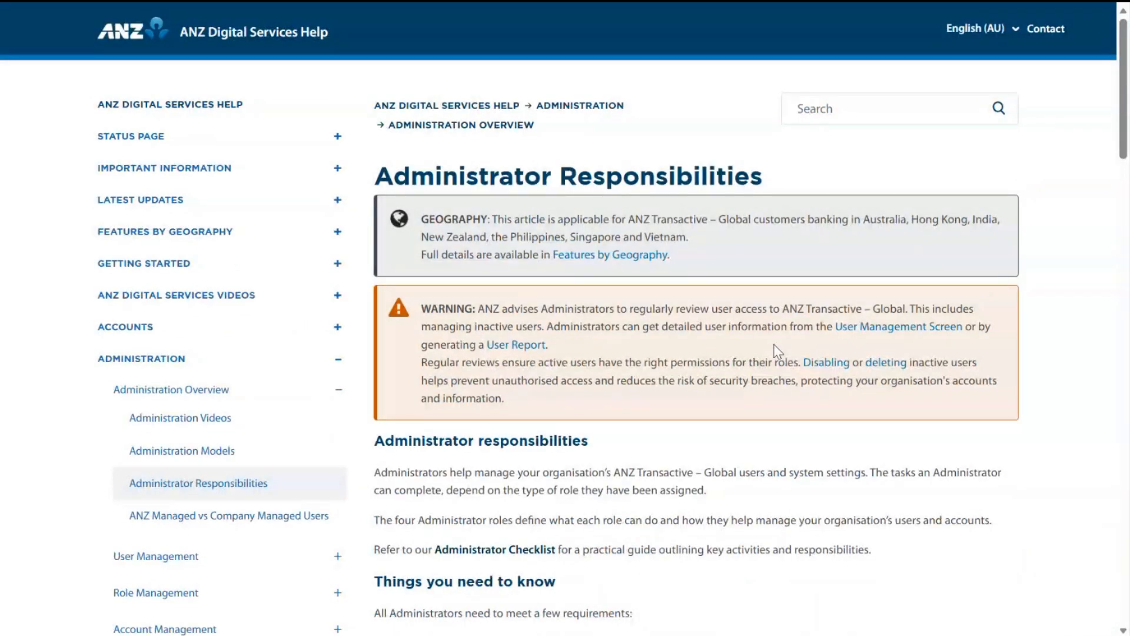
pyautogui.scroll(-3, 774, 345)
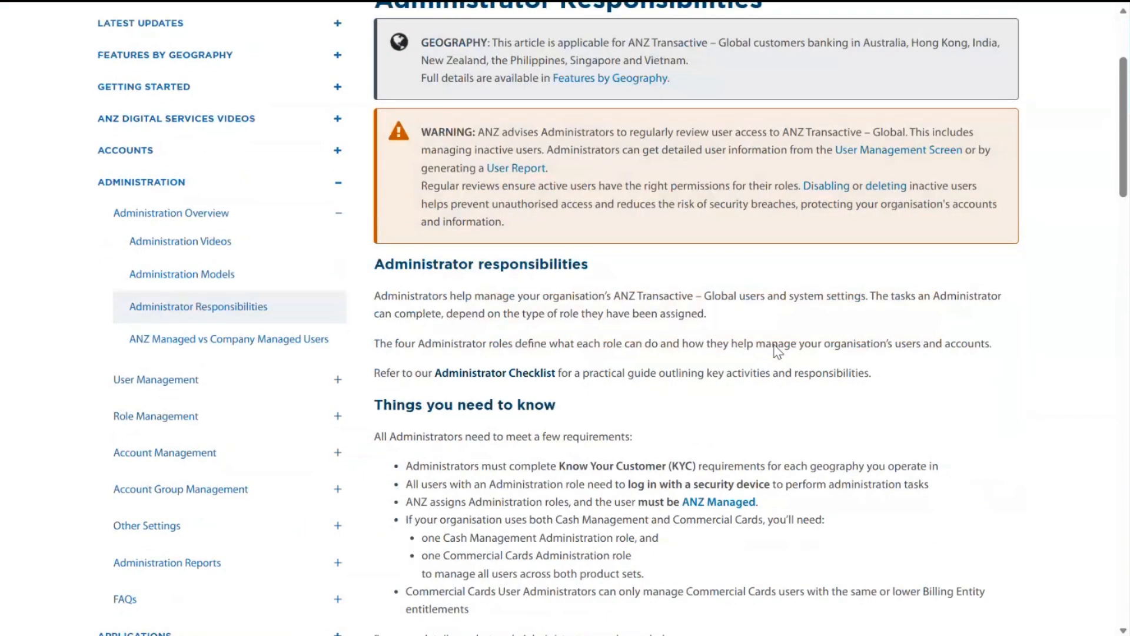
# Open the Administrator Checklist from the Administrator Responsibilities article and review its tasks by category.
pyautogui.click(483, 375)
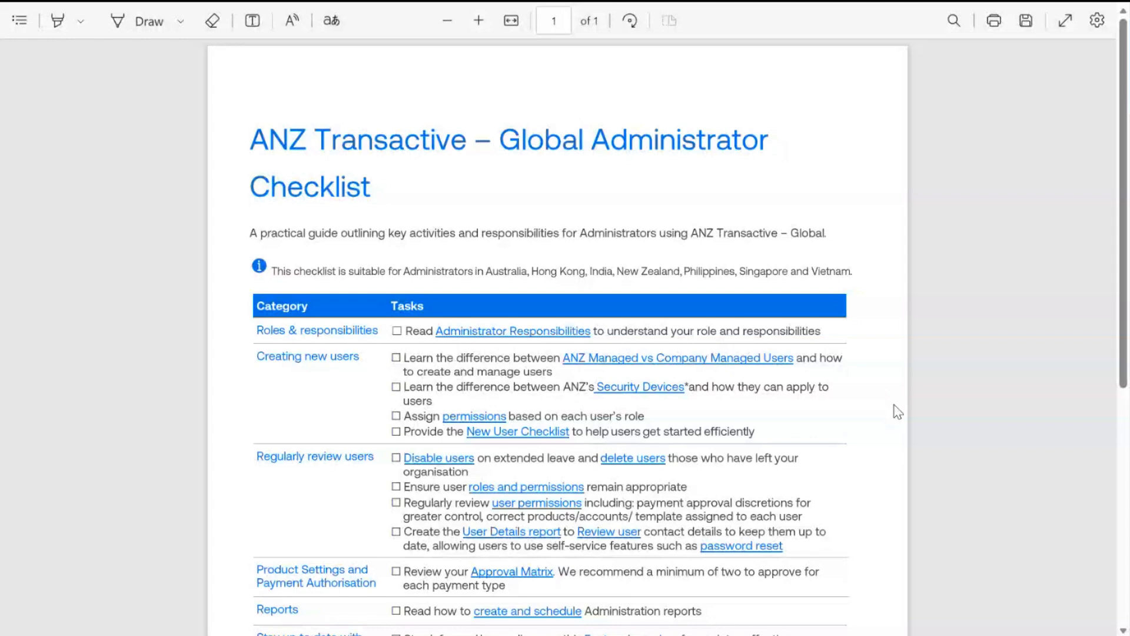
pyautogui.scroll(-5, 897, 412)
pyautogui.scroll(5, 897, 411)
pyautogui.scroll(-5, 998, 301)
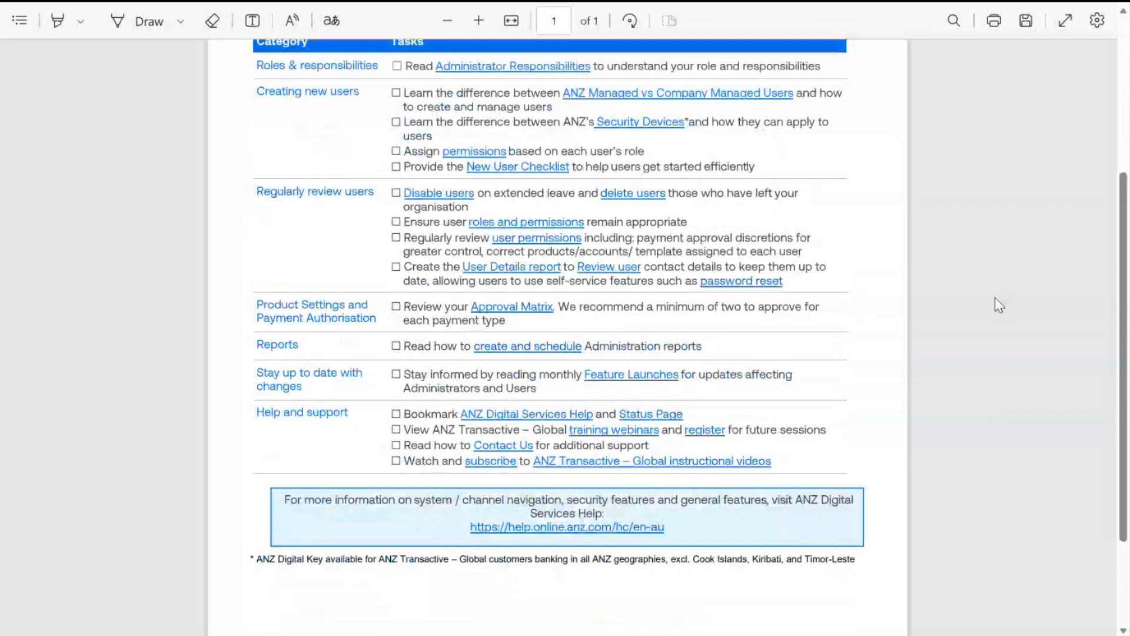